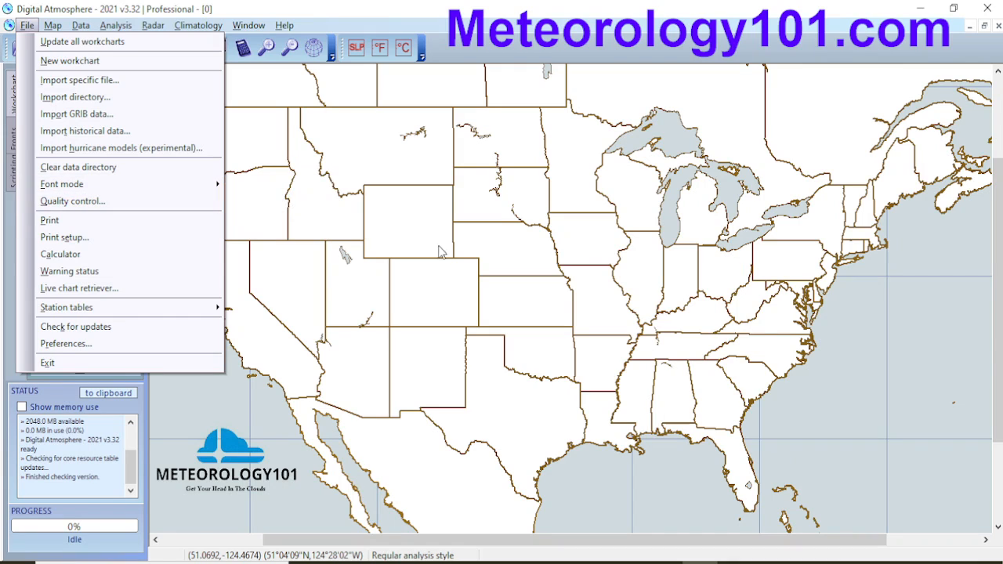
Print the current United States map chart
{"action": "left_click", "coordinate": [188, 220]}
Open the conversions calculator, enlarge its window to review the available conversion types, and close it
{"action": "left_click", "coordinate": [26, 25]}
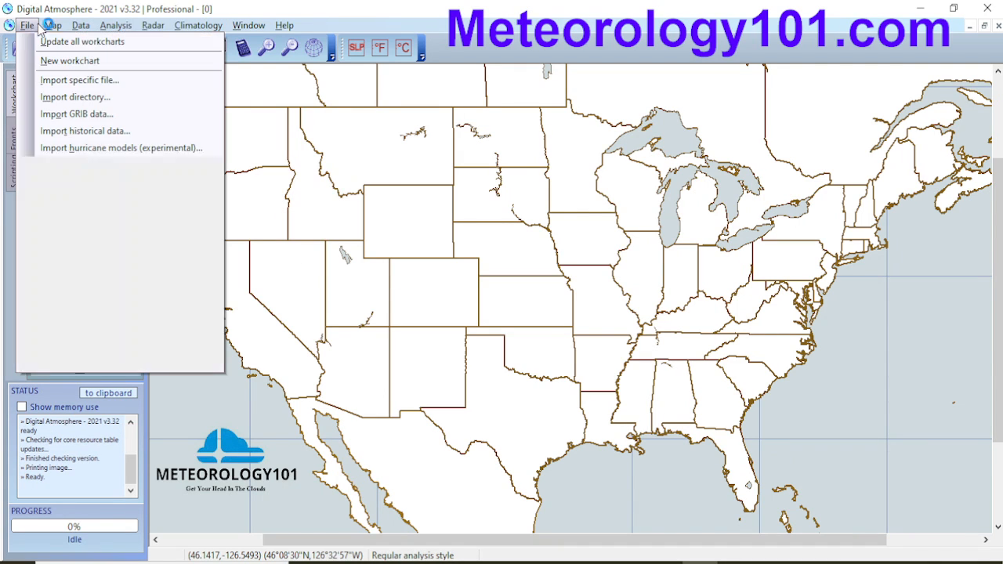
{"action": "mouse_move", "coordinate": [86, 185]}
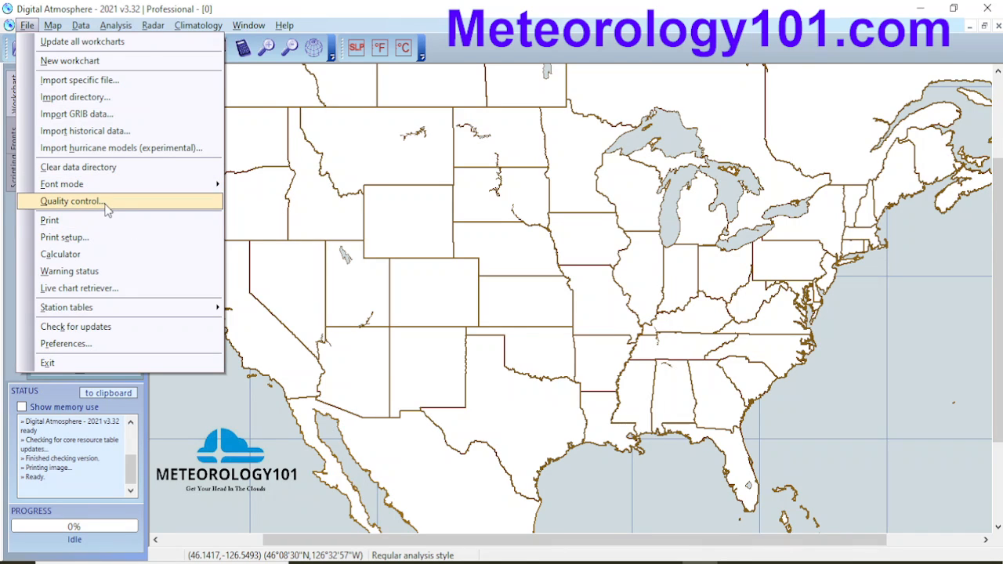
{"action": "left_click", "coordinate": [86, 253]}
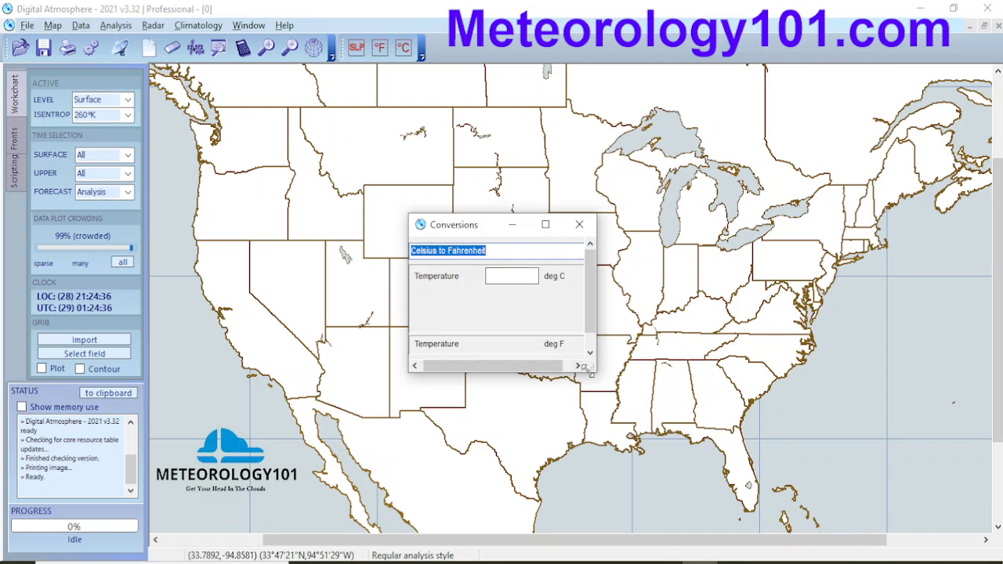
{"action": "left_click_drag", "start_coordinate": [591, 368], "coordinate": [641, 428]}
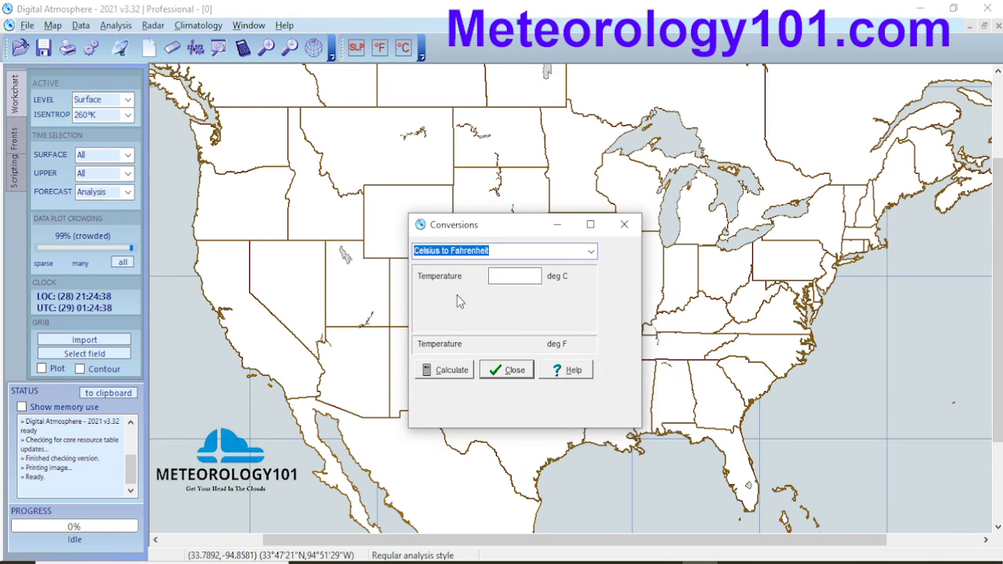
{"action": "left_click", "coordinate": [590, 251]}
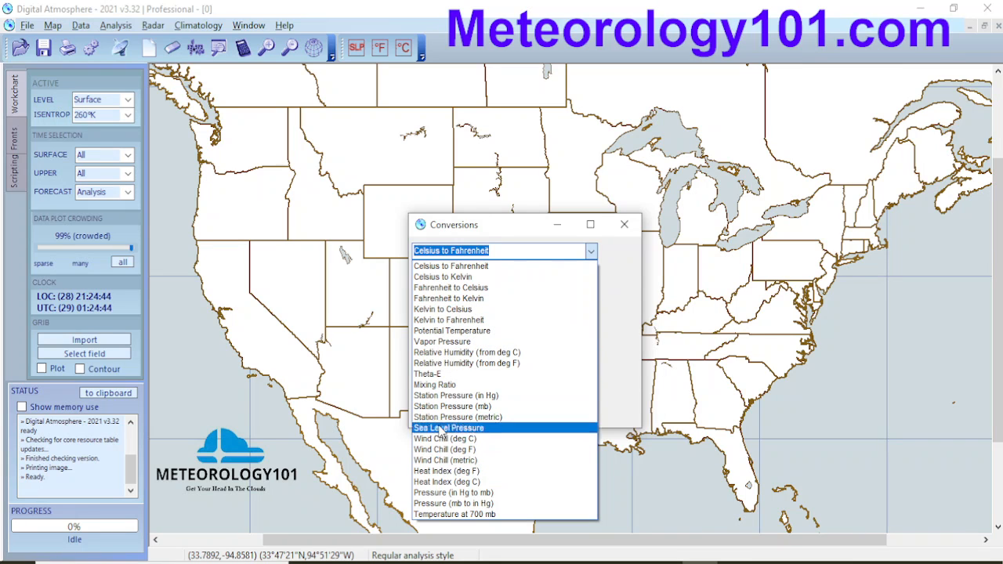
{"action": "left_click", "coordinate": [625, 226]}
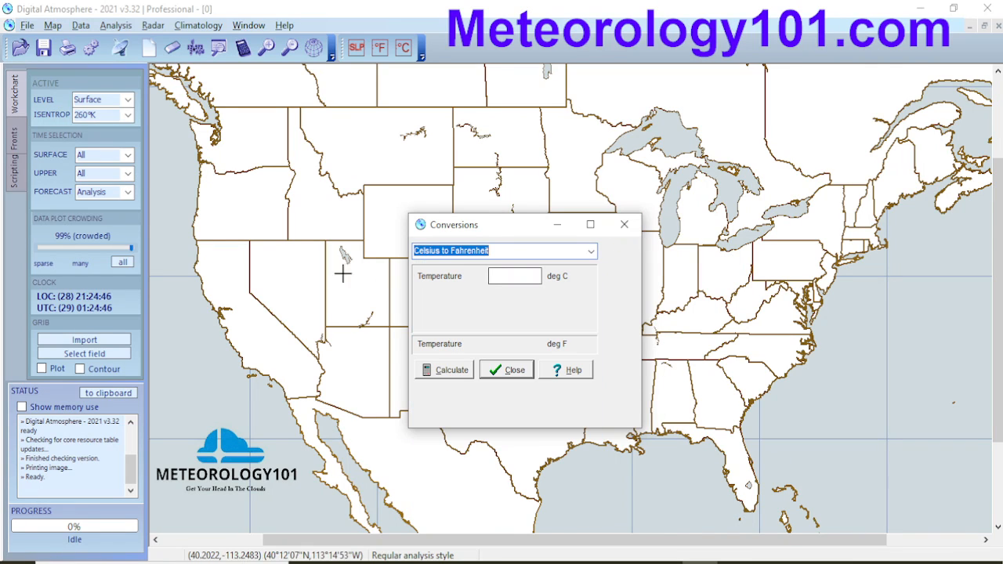
{"action": "left_click", "coordinate": [514, 370]}
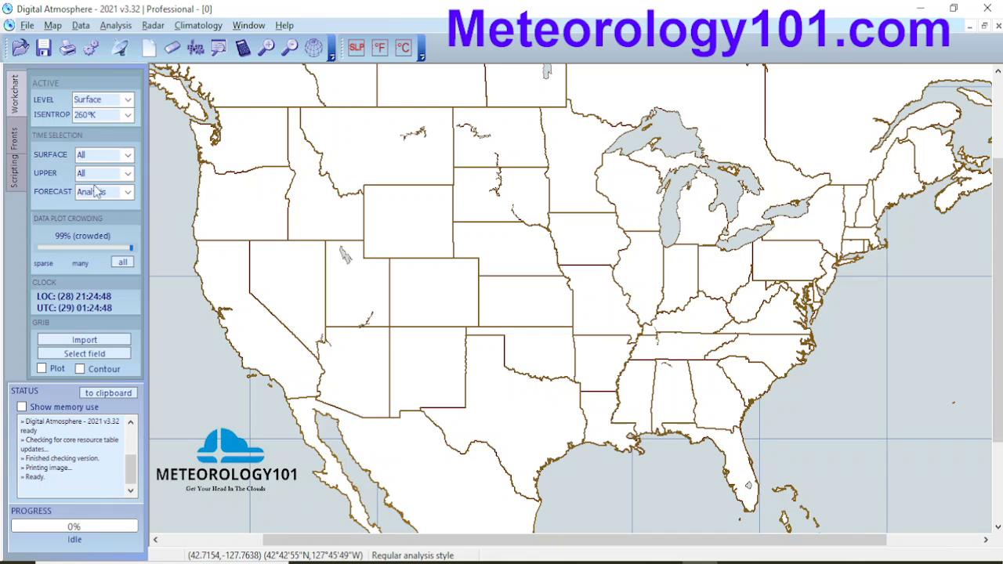
Open the warning status display
{"action": "left_click", "coordinate": [28, 25]}
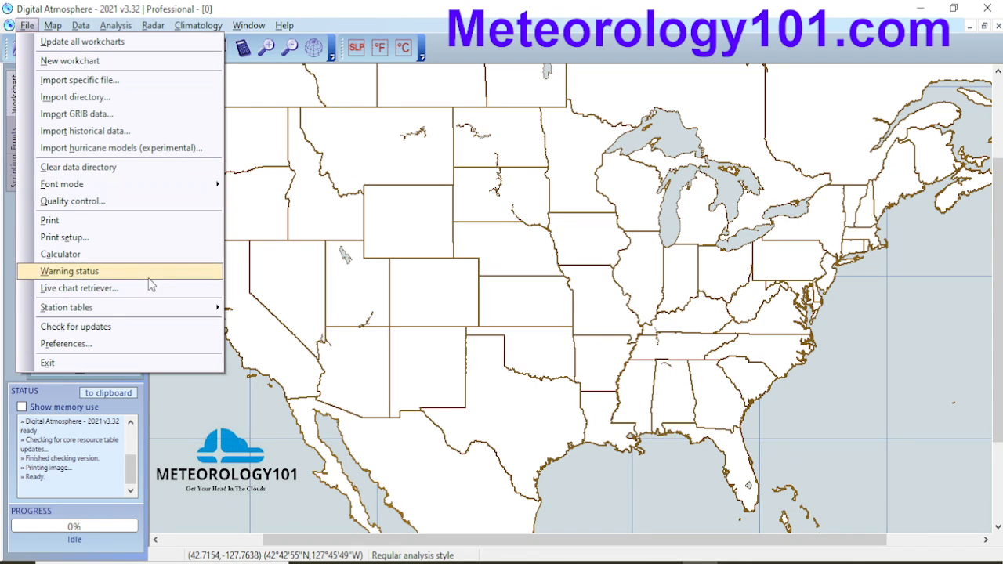
{"action": "left_click", "coordinate": [77, 274]}
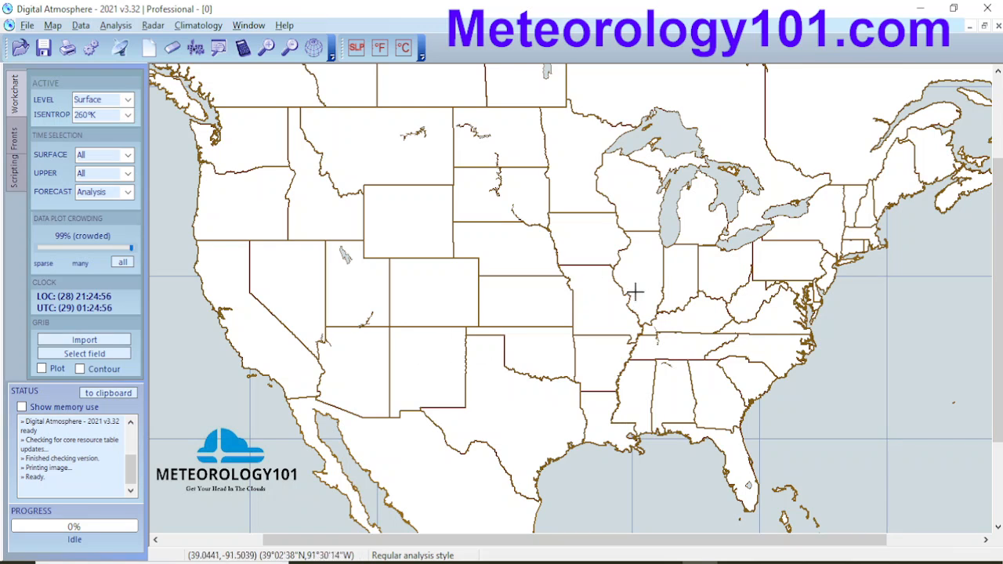
Open the live chart retriever, examine the products in its chart selection list, and exit without selecting any charts
{"action": "left_click", "coordinate": [27, 26]}
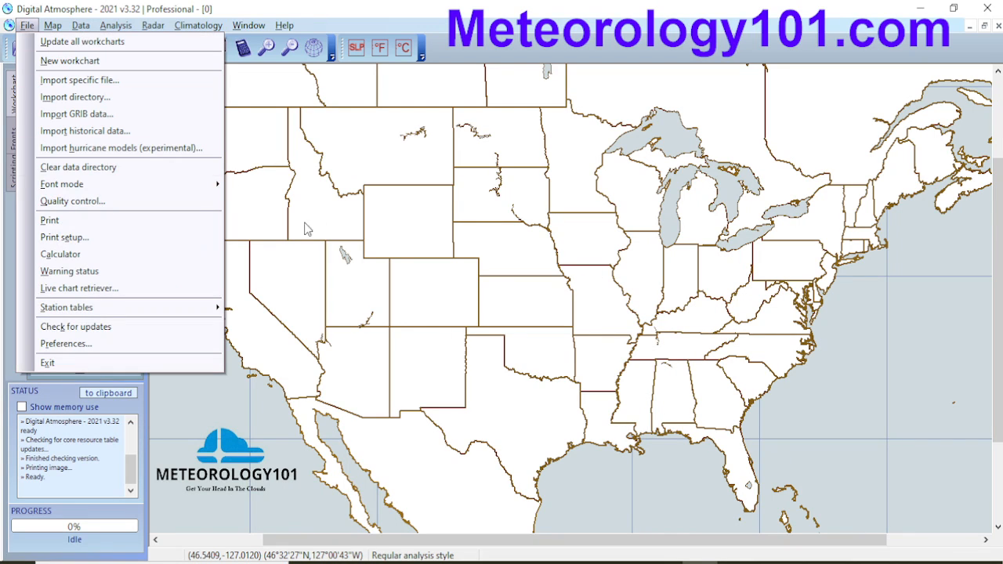
{"action": "left_click", "coordinate": [100, 290]}
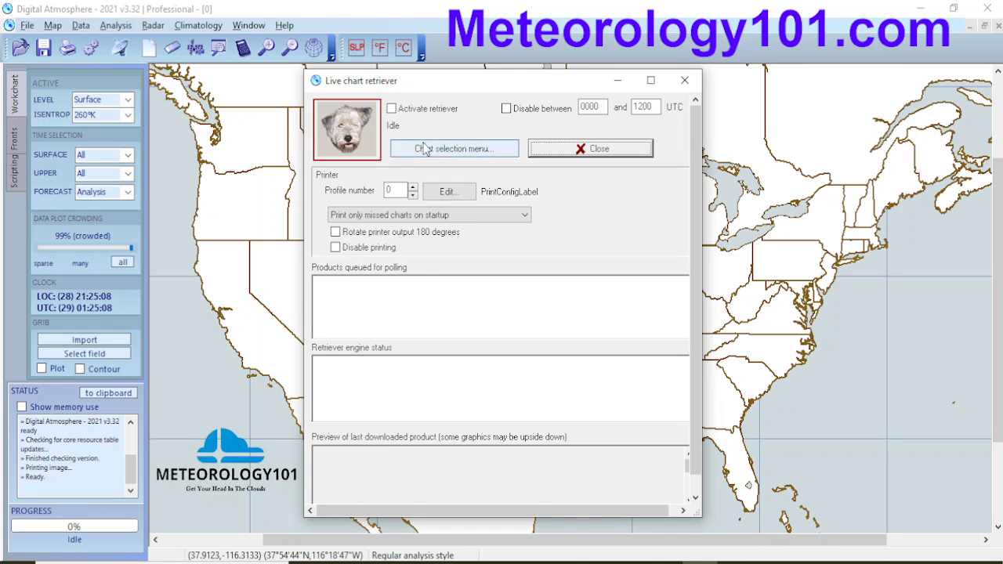
{"action": "left_click", "coordinate": [449, 150]}
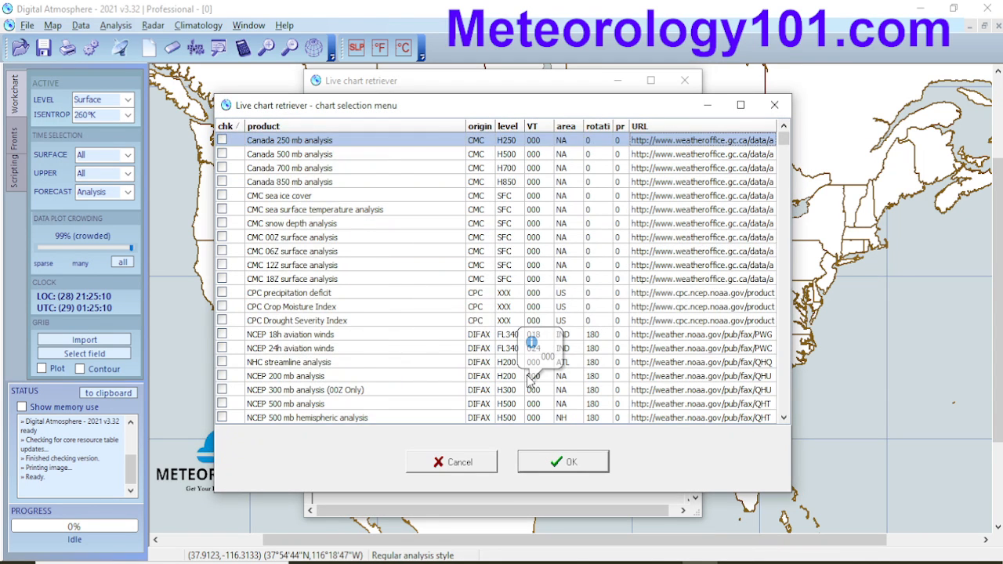
{"action": "scroll", "coordinate": [507, 366], "scroll_direction": "down", "scroll_amount": 20}
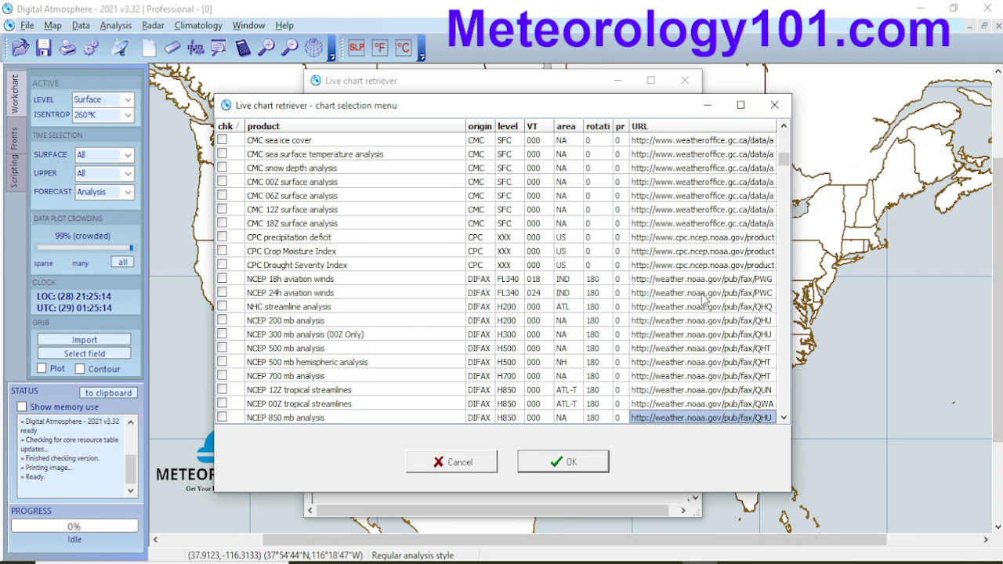
{"action": "scroll", "coordinate": [700, 312], "scroll_direction": "down", "scroll_amount": 12}
{"action": "scroll", "coordinate": [699, 312], "scroll_direction": "down", "scroll_amount": 10}
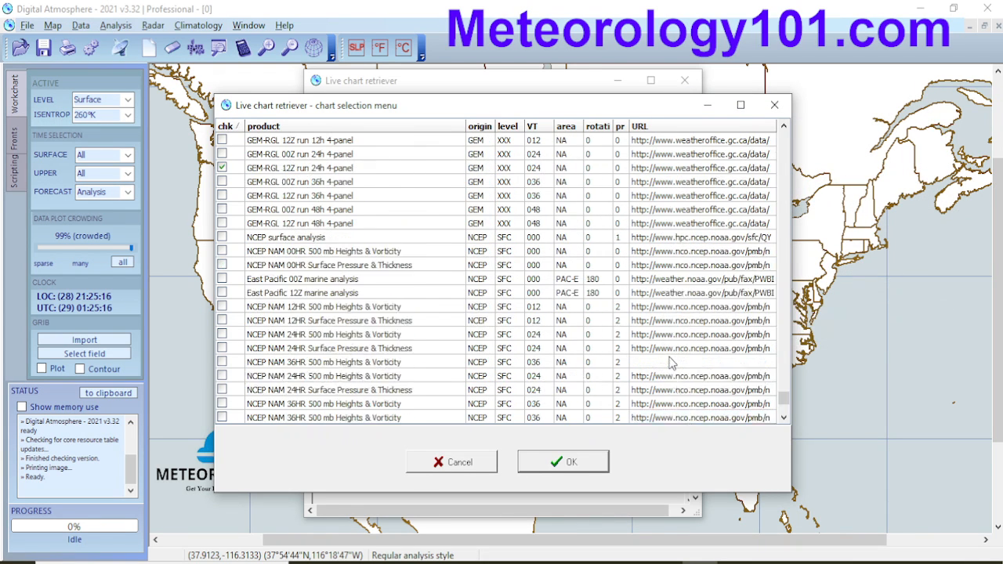
{"action": "scroll", "coordinate": [463, 329], "scroll_direction": "up", "scroll_amount": 7}
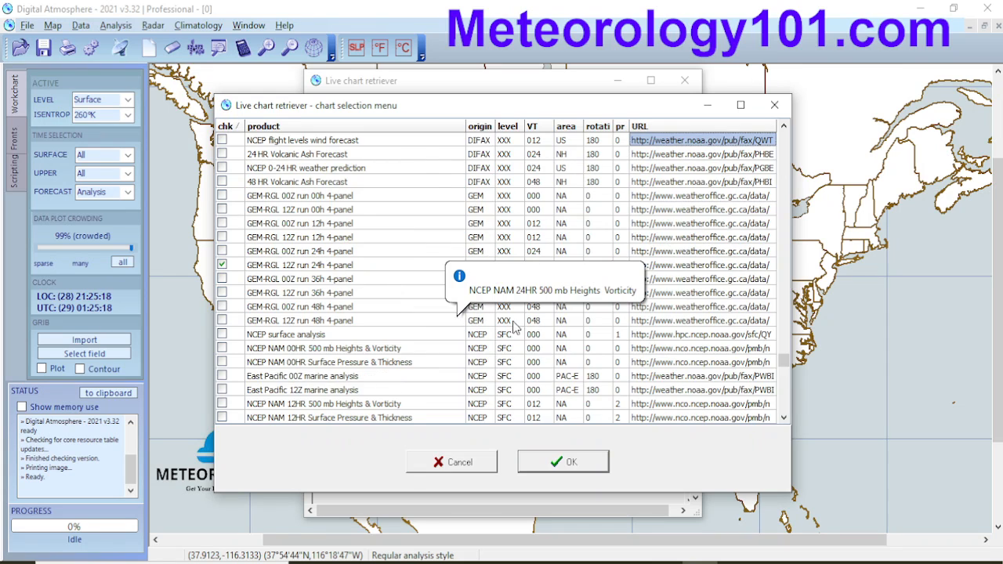
{"action": "scroll", "coordinate": [614, 329], "scroll_direction": "up", "scroll_amount": 4}
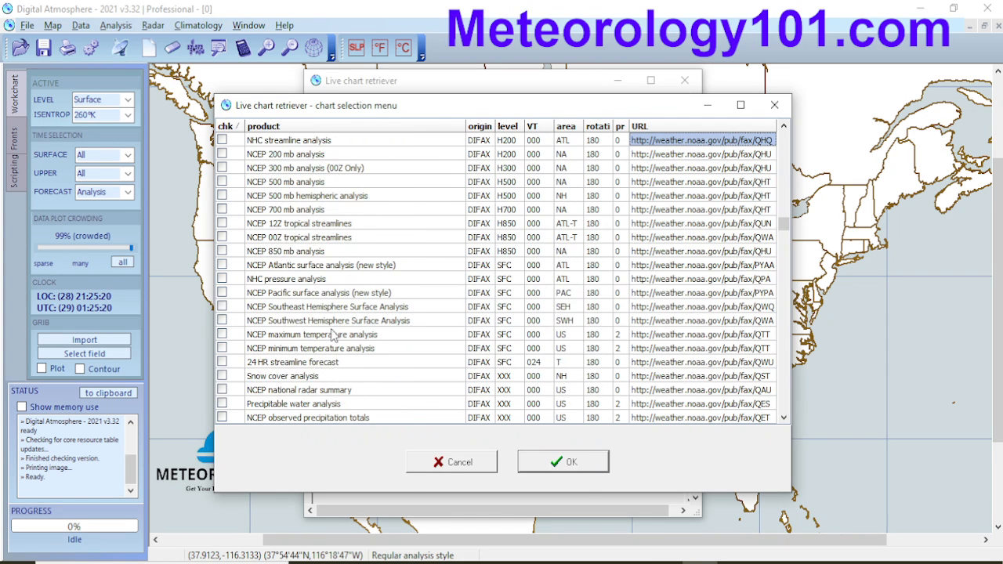
{"action": "scroll", "coordinate": [337, 243], "scroll_direction": "up", "scroll_amount": 5}
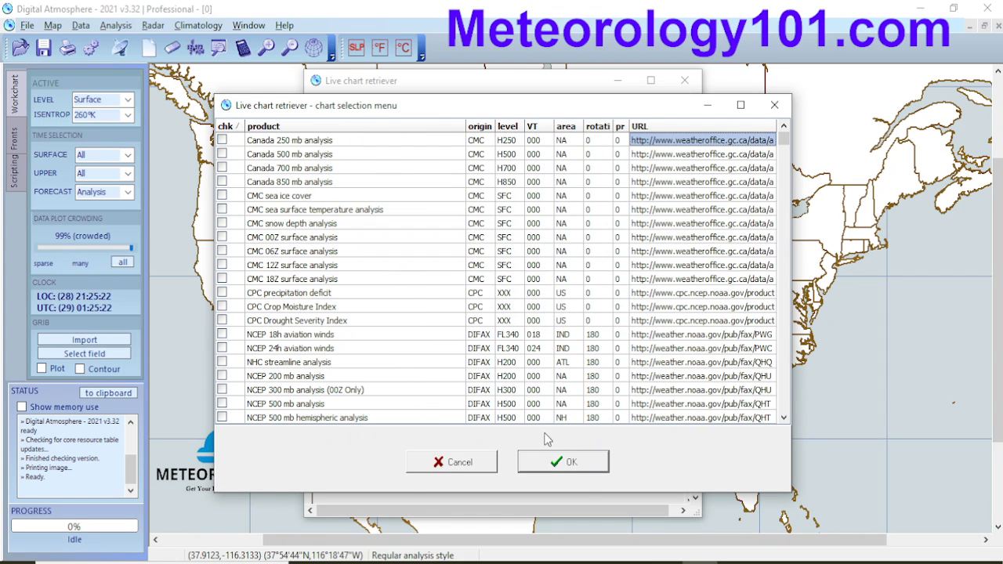
{"action": "scroll", "coordinate": [359, 227], "scroll_direction": "down", "scroll_amount": 6}
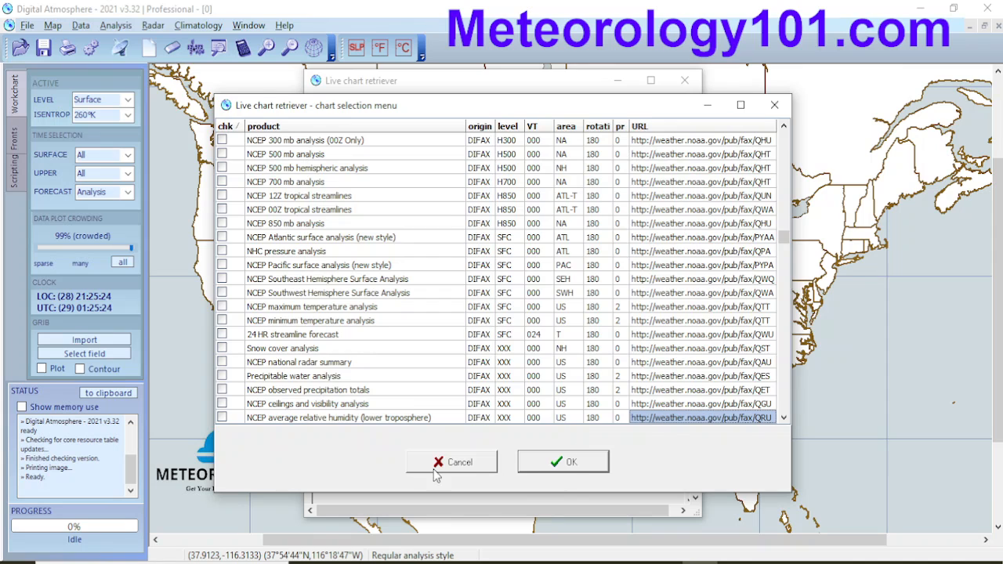
{"action": "left_click", "coordinate": [469, 469]}
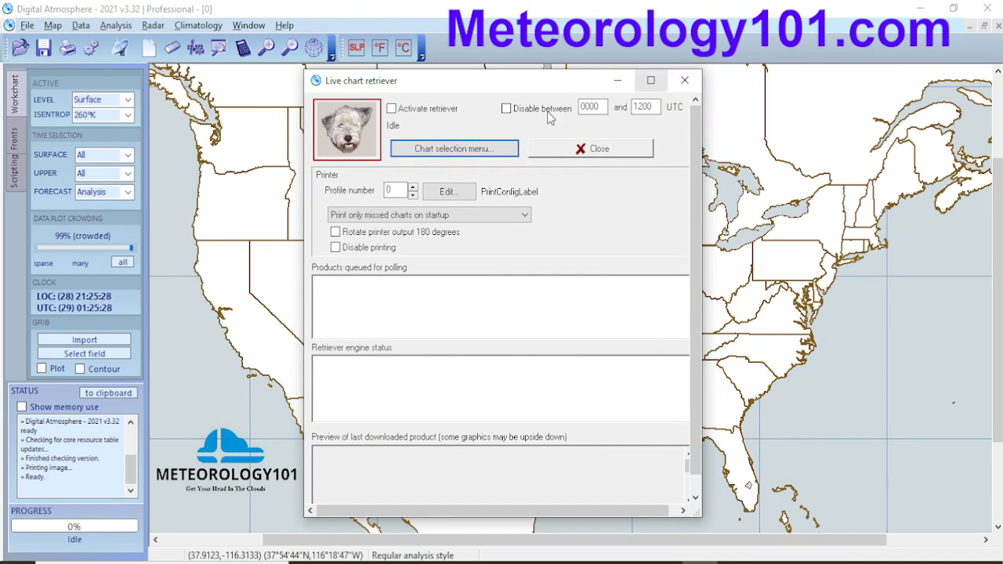
{"action": "left_click", "coordinate": [684, 81]}
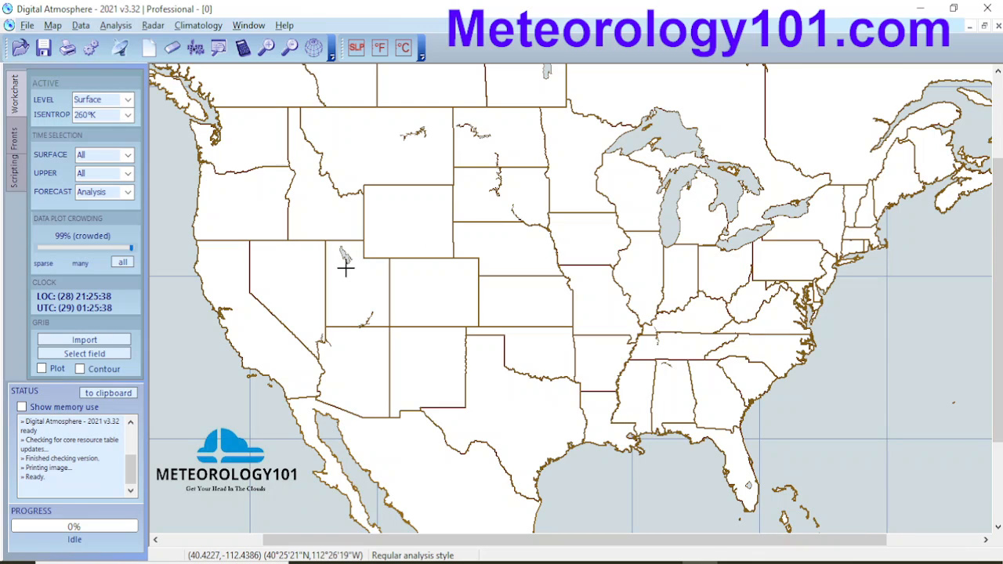
View the program's version and debugging information in the About window, and close it
{"action": "left_click", "coordinate": [27, 25]}
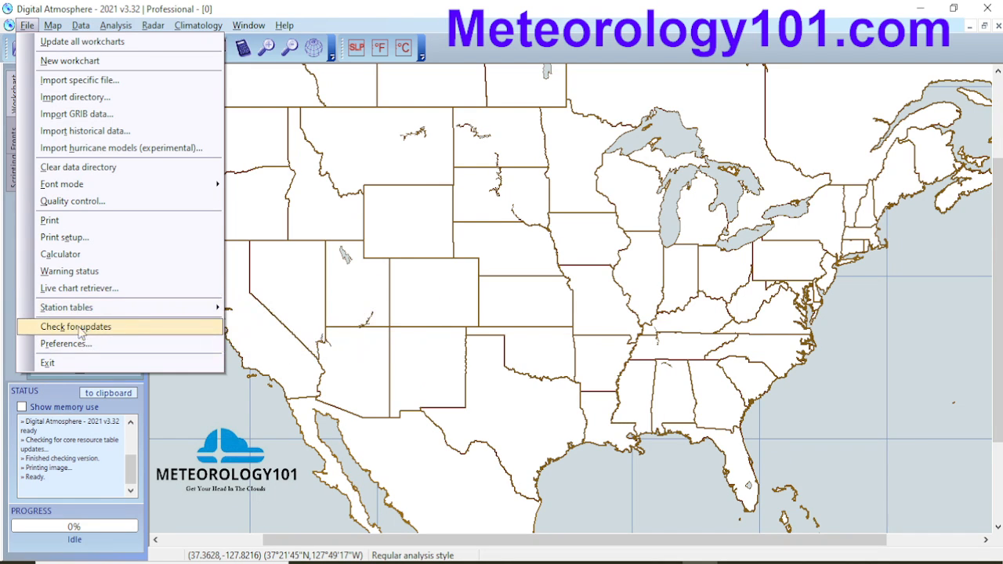
{"action": "mouse_move", "coordinate": [278, 22]}
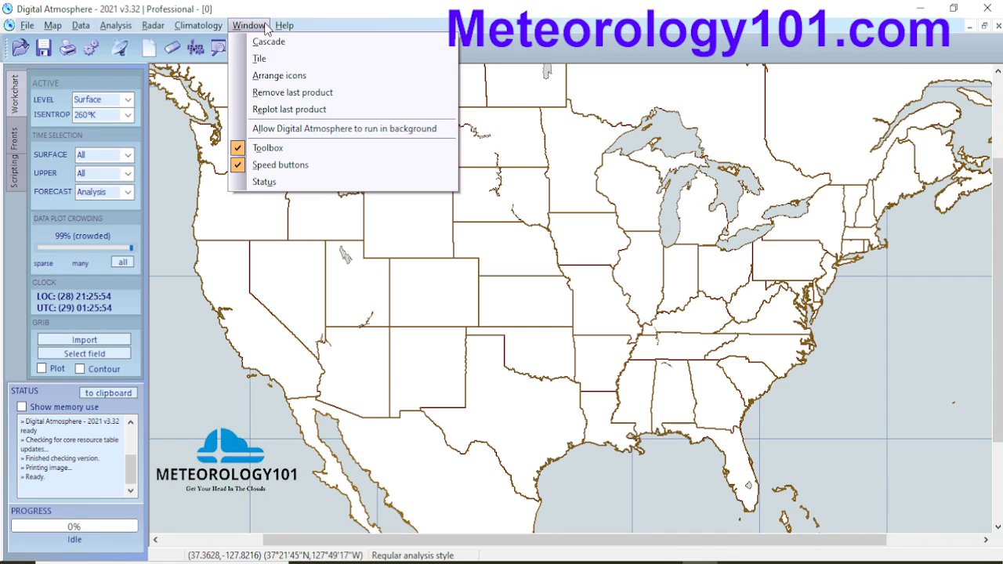
{"action": "left_click", "coordinate": [312, 58]}
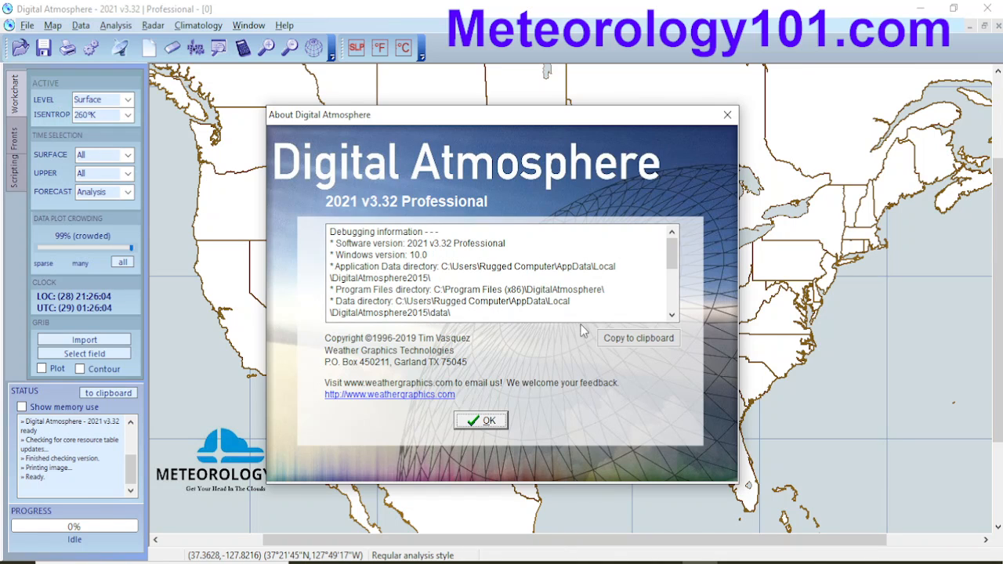
{"action": "left_click", "coordinate": [483, 422]}
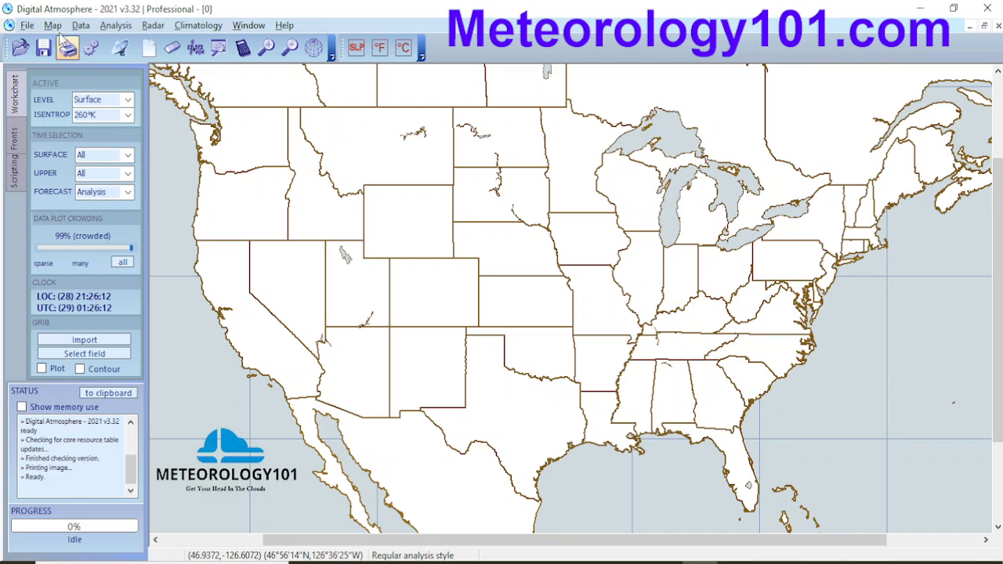
Open the preferences and examine the general, meteorological, maps, station plots, analysis and styles settings
{"action": "left_click", "coordinate": [27, 25]}
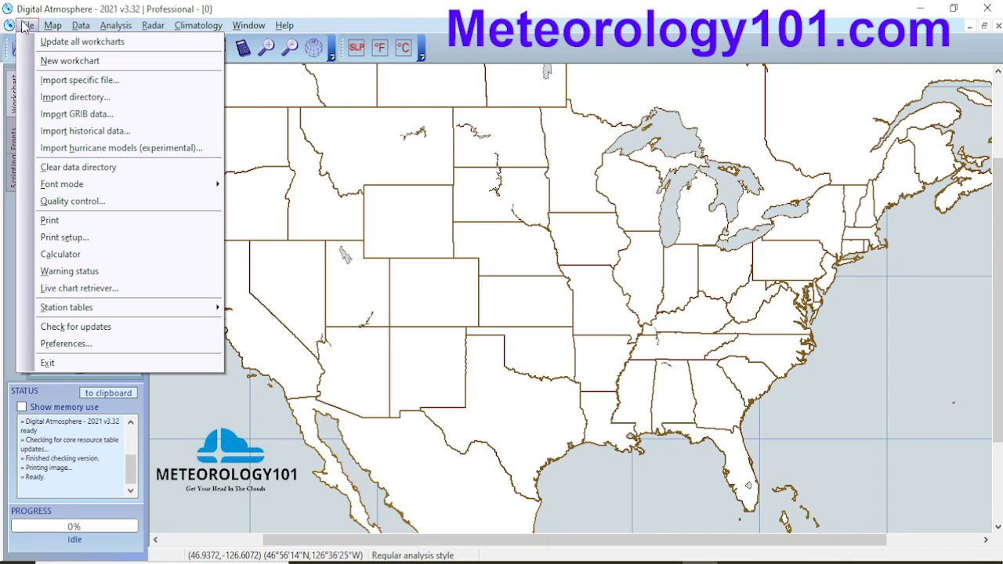
{"action": "left_click", "coordinate": [66, 344]}
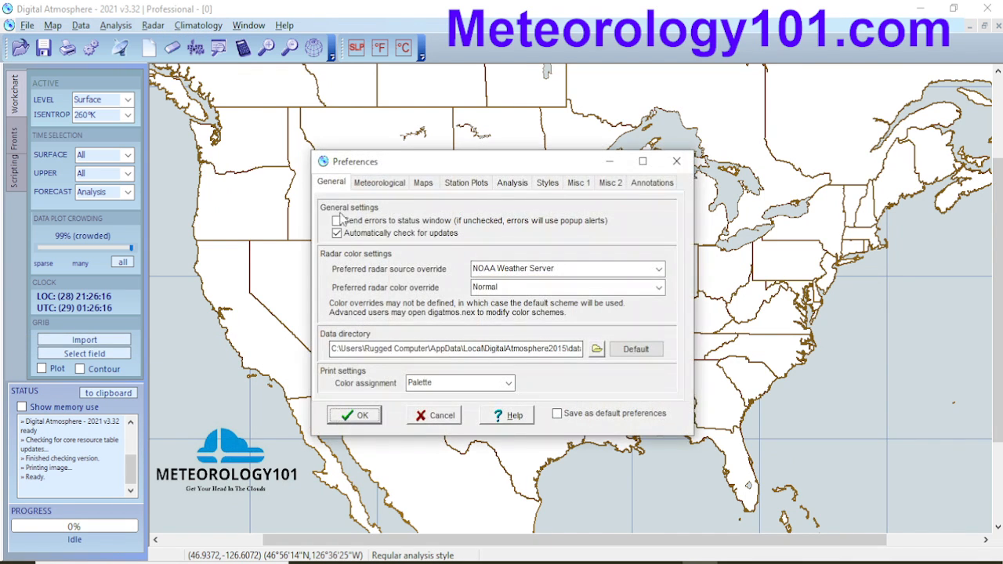
{"action": "left_click", "coordinate": [385, 185]}
{"action": "left_click", "coordinate": [422, 185]}
{"action": "left_click", "coordinate": [452, 184]}
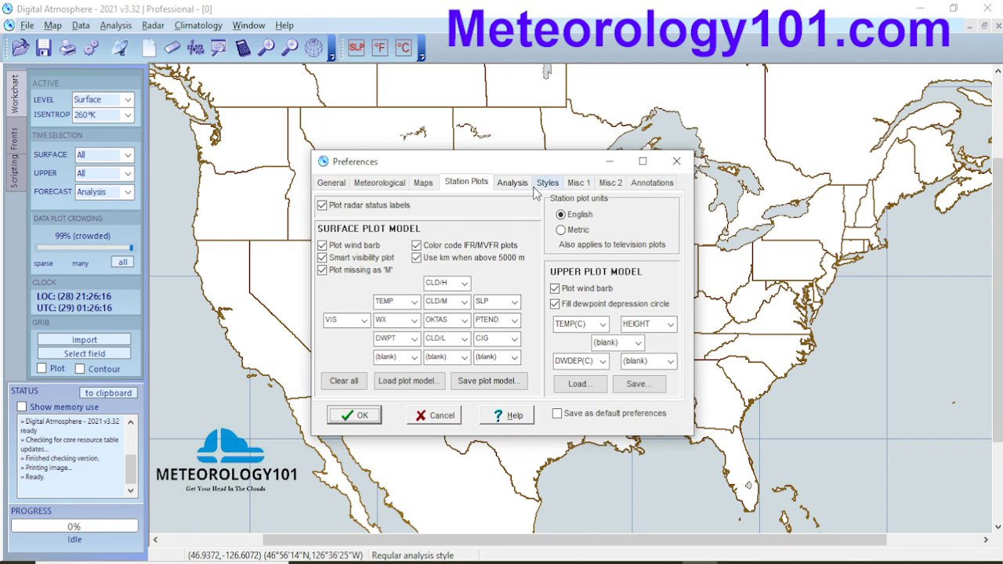
{"action": "left_click", "coordinate": [513, 185]}
{"action": "left_click", "coordinate": [549, 185]}
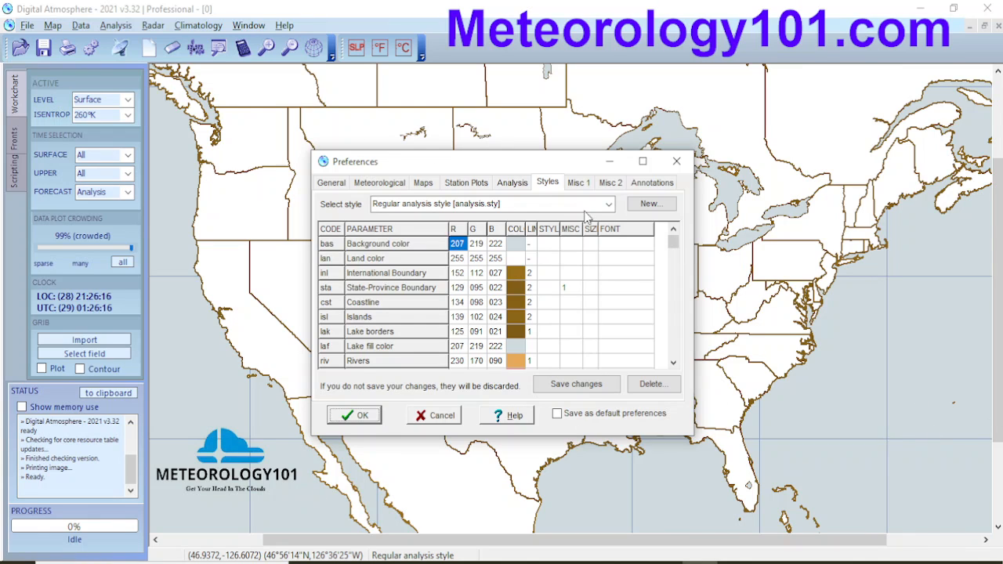
Examine the Misc 1, station plots, styles, annotations and analysis preferences, and cancel without saving changes
{"action": "left_click", "coordinate": [580, 185]}
{"action": "left_click", "coordinate": [464, 183]}
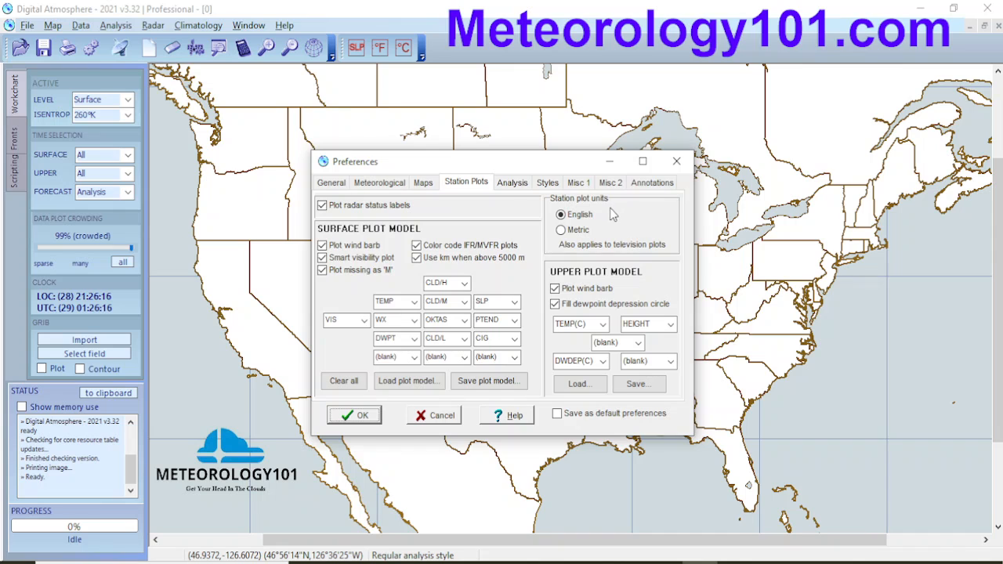
{"action": "left_click", "coordinate": [525, 183]}
{"action": "left_click", "coordinate": [547, 182]}
{"action": "left_click", "coordinate": [578, 183]}
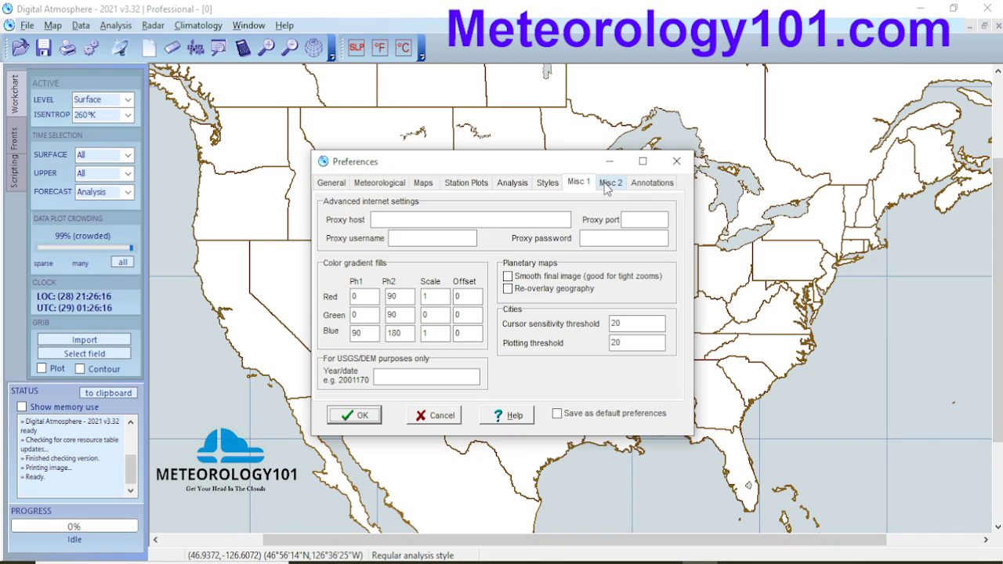
{"action": "left_click", "coordinate": [653, 182]}
{"action": "left_click", "coordinate": [502, 185]}
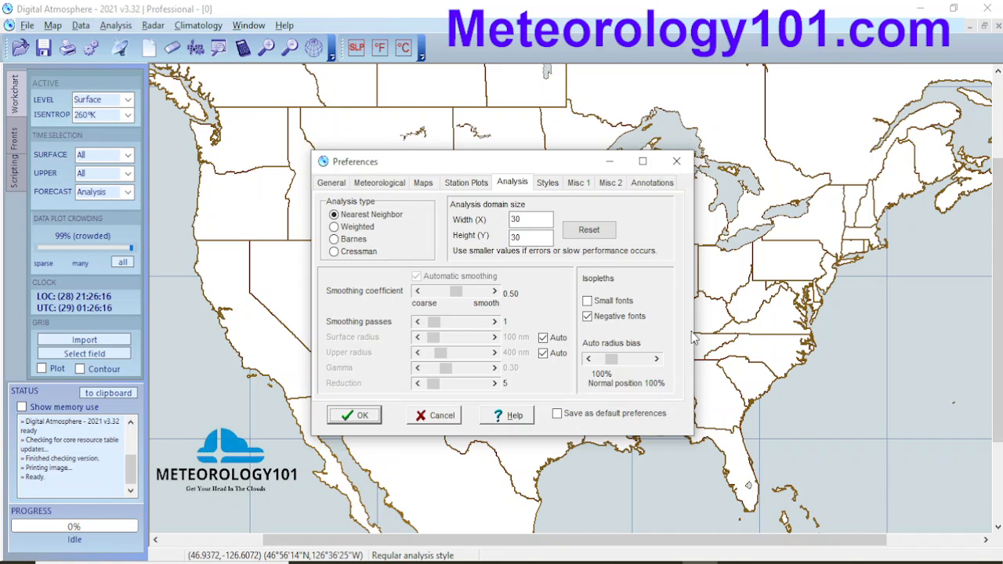
{"action": "left_click", "coordinate": [436, 416]}
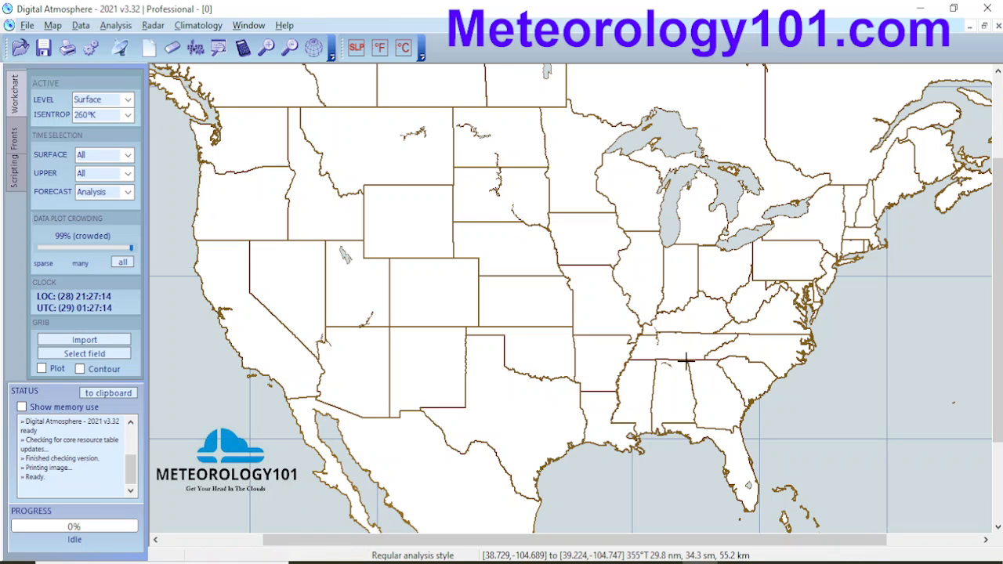
{"action": "left_click", "coordinate": [285, 25]}
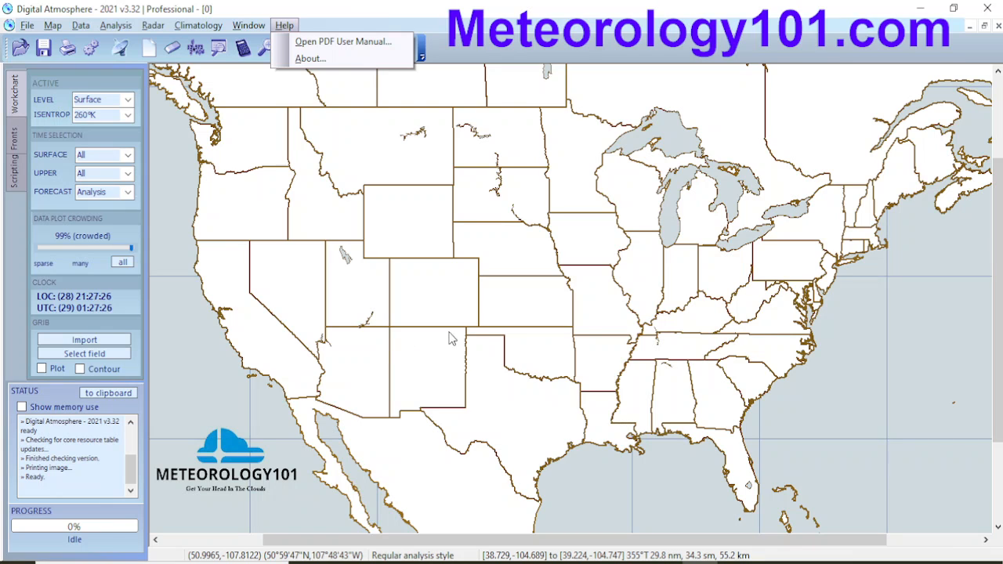
{"action": "left_click", "coordinate": [251, 205]}
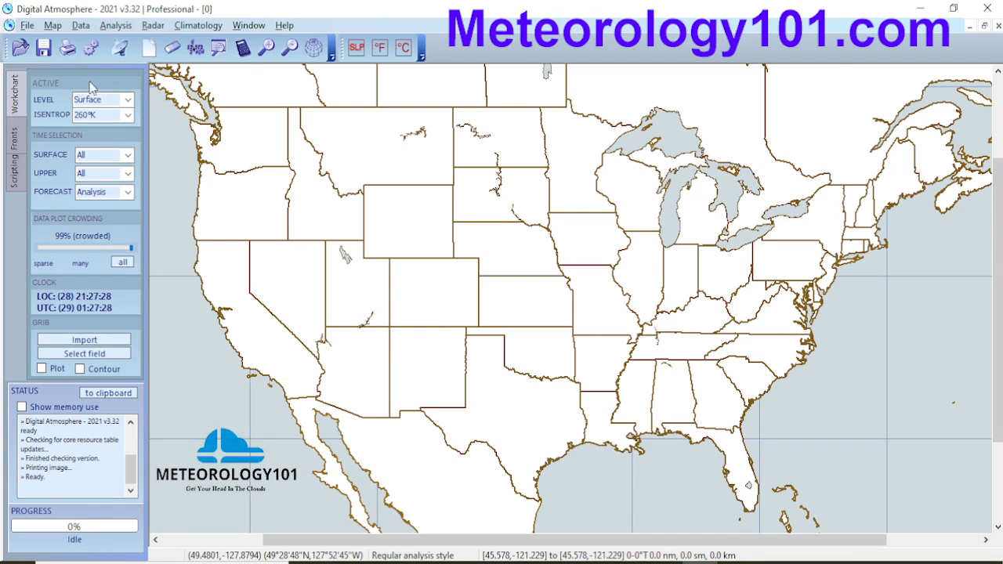
Draw the sea-level pressure analysis on the surface map and open the map commands
{"action": "left_click", "coordinate": [51, 26]}
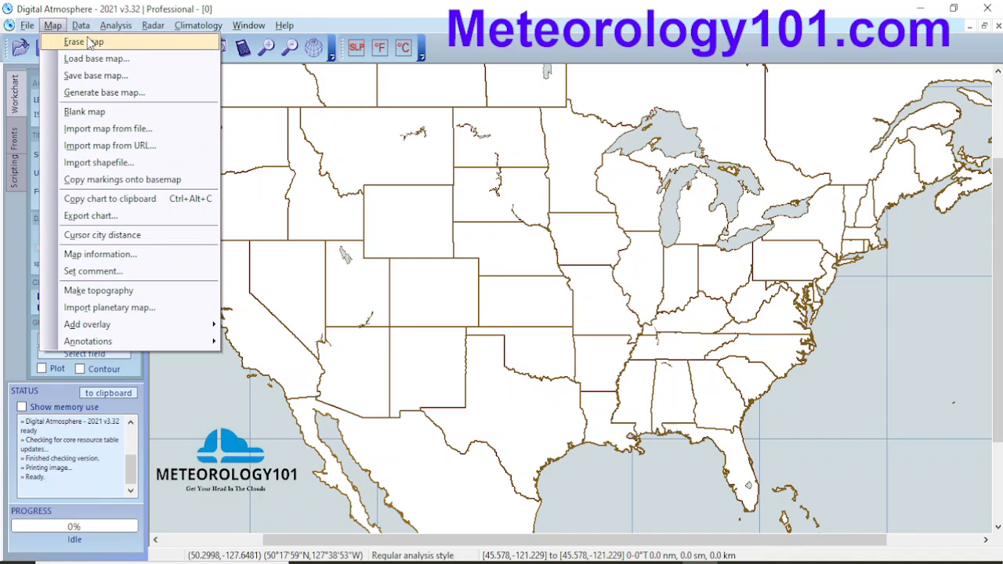
{"action": "left_click", "coordinate": [356, 48]}
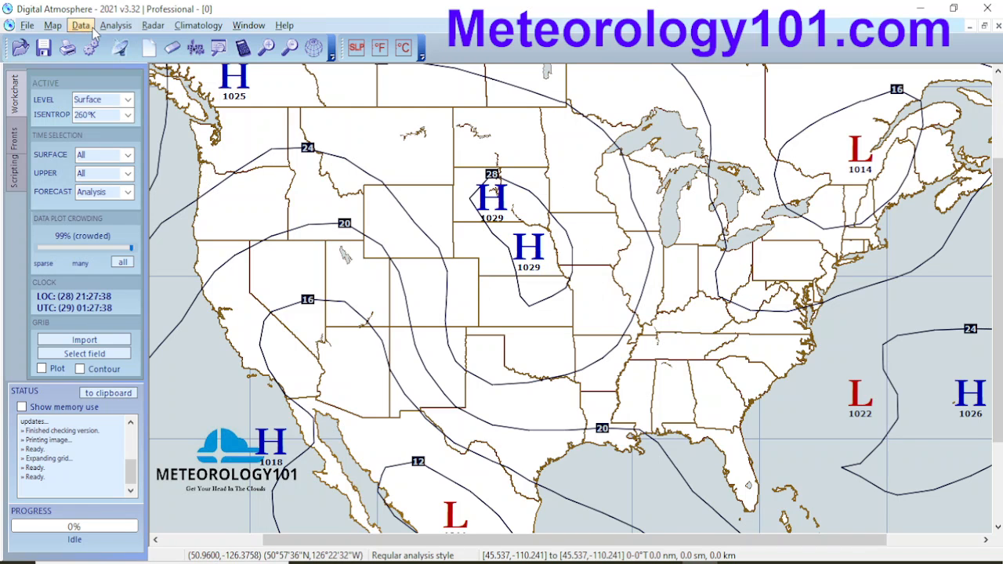
{"action": "left_click", "coordinate": [43, 27]}
{"action": "left_click", "coordinate": [44, 27]}
{"action": "left_click", "coordinate": [47, 26]}
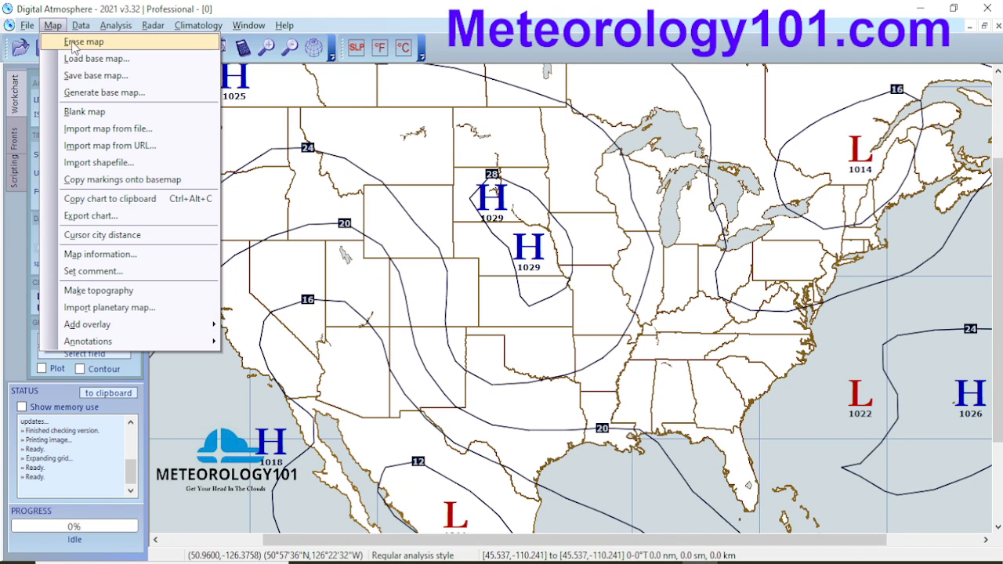
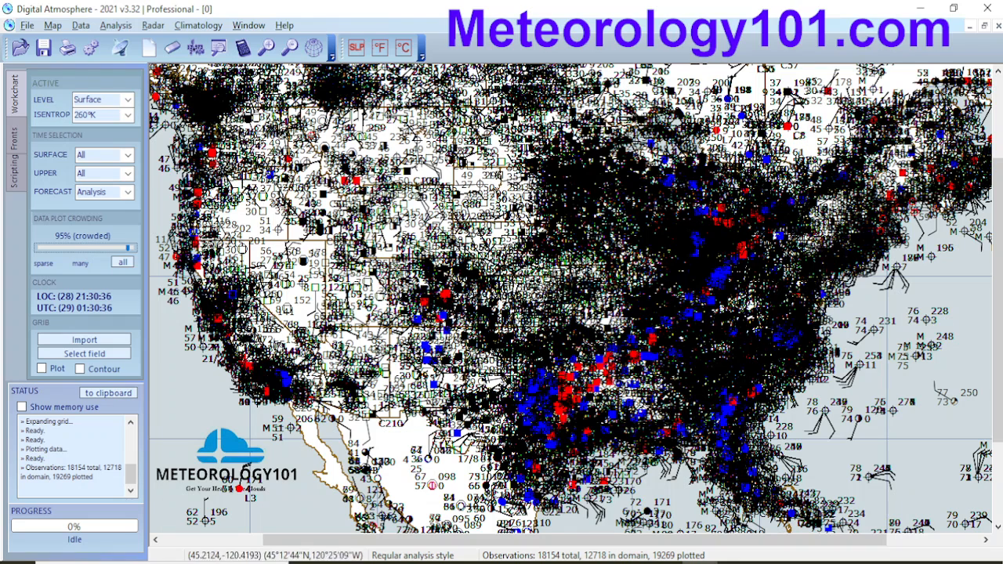
Erase the plotted observations from the map and set the data plot crowding to 85%
{"action": "left_click", "coordinate": [195, 48]}
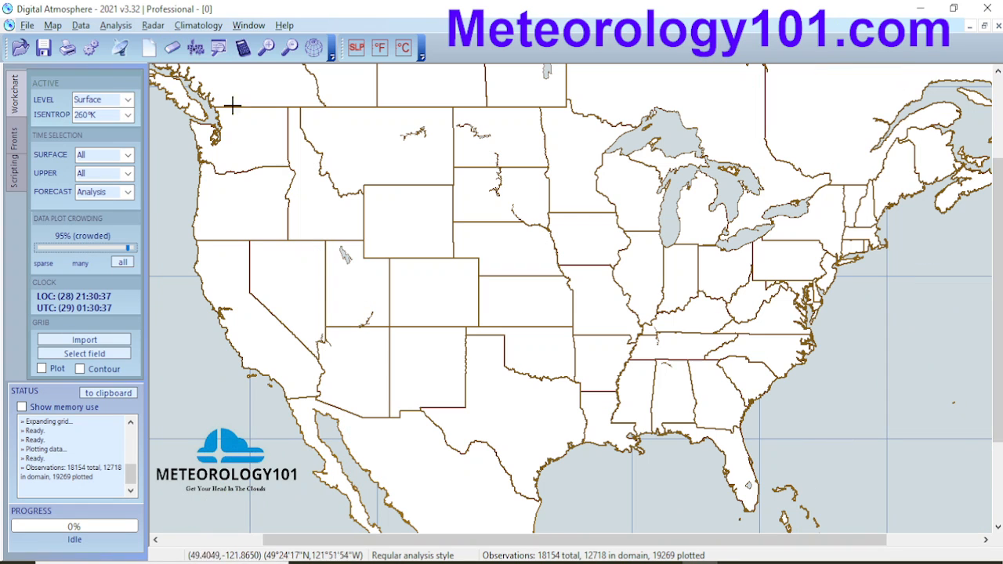
{"action": "left_click", "coordinate": [72, 248]}
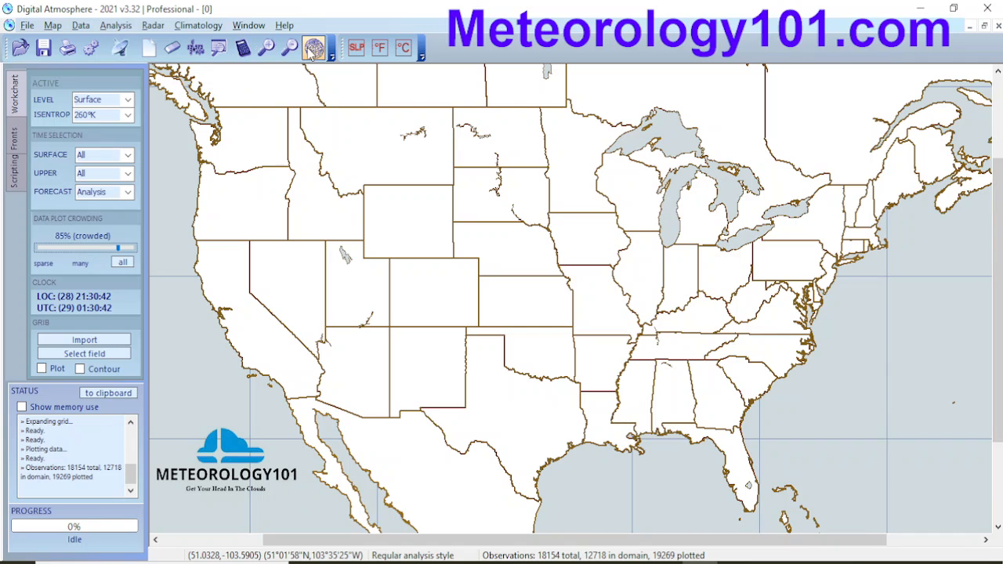
Open the map configuration, try the Mercator projection and United States location preset, view the zoom levels, and cancel
{"action": "left_click", "coordinate": [313, 49]}
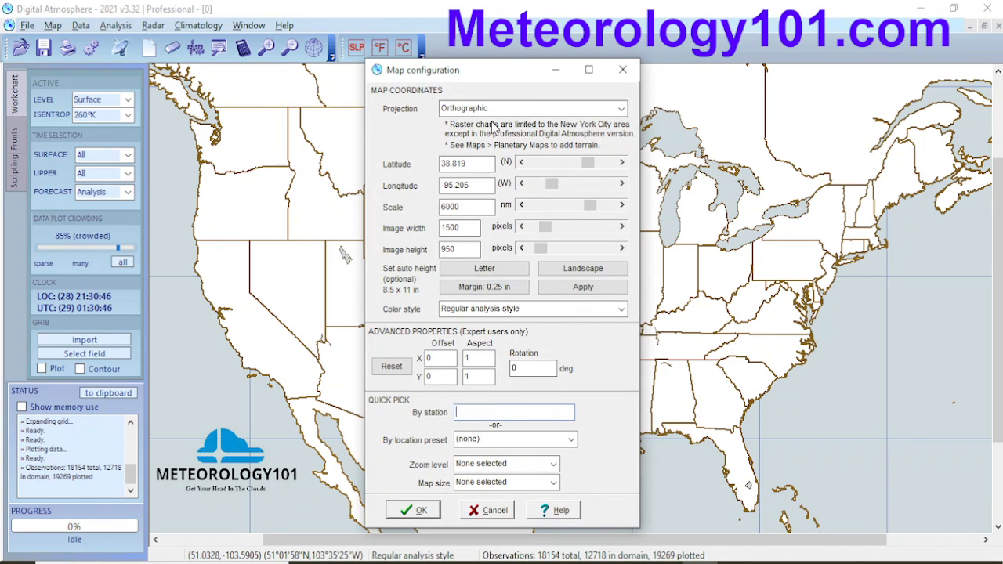
{"action": "left_click", "coordinate": [619, 110]}
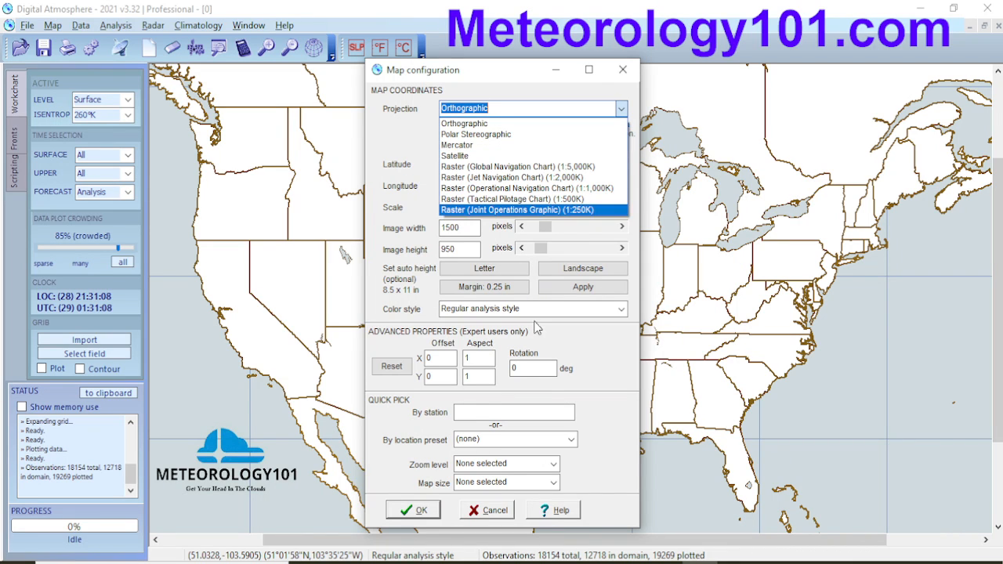
{"action": "left_click", "coordinate": [470, 145]}
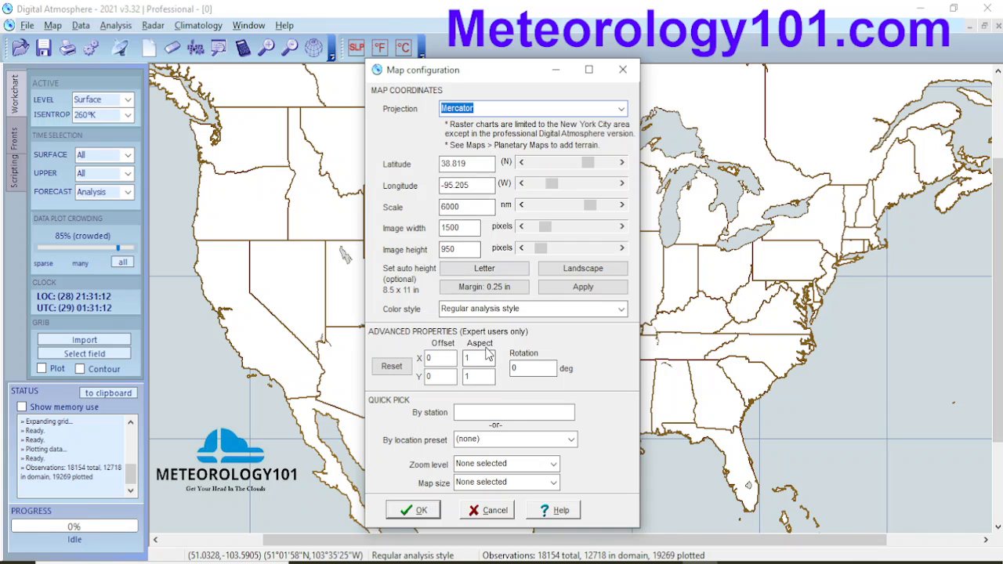
{"action": "left_click", "coordinate": [525, 441]}
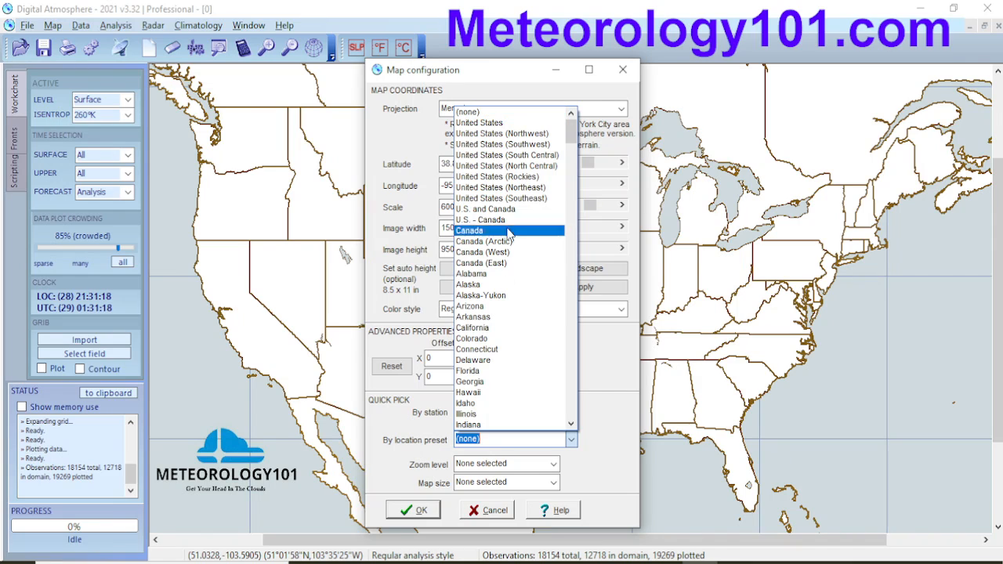
{"action": "left_click", "coordinate": [490, 127]}
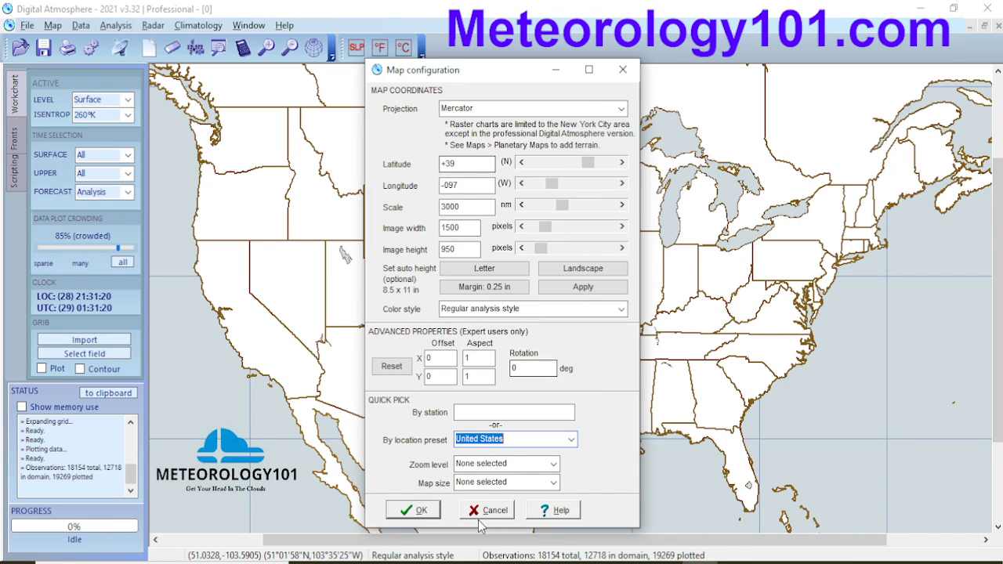
{"action": "left_click", "coordinate": [553, 464]}
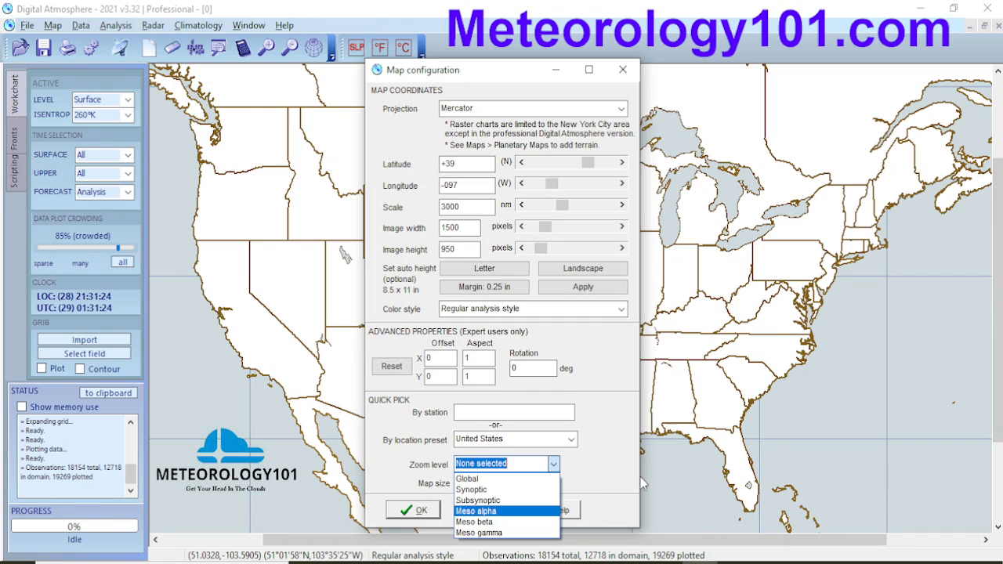
{"action": "left_click", "coordinate": [597, 463]}
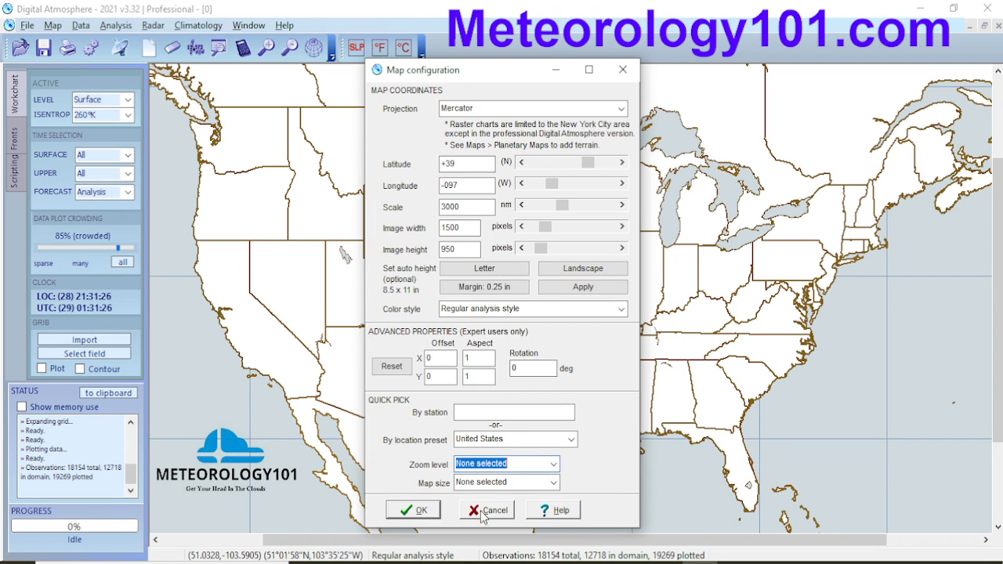
{"action": "left_click", "coordinate": [482, 514]}
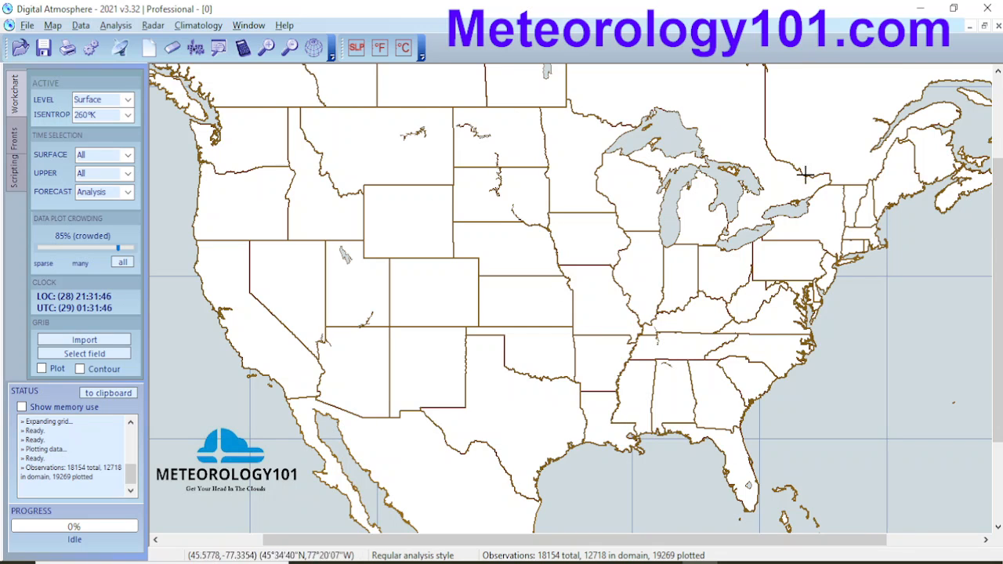
Open the data retrieval window and include Radiosonde from UCAR in the selected resources
{"action": "left_click", "coordinate": [121, 49]}
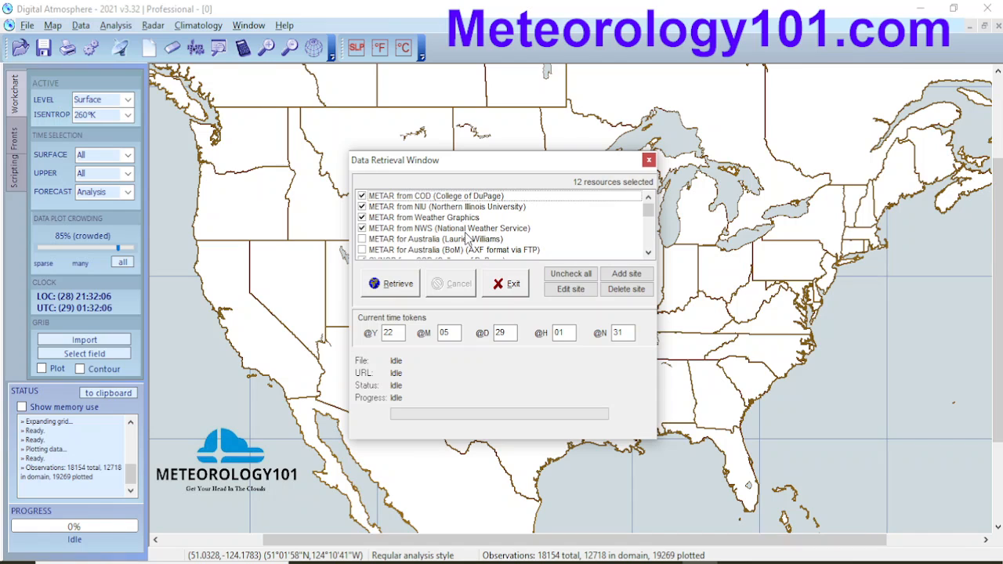
{"action": "scroll", "coordinate": [410, 235], "scroll_direction": "down", "scroll_amount": 4}
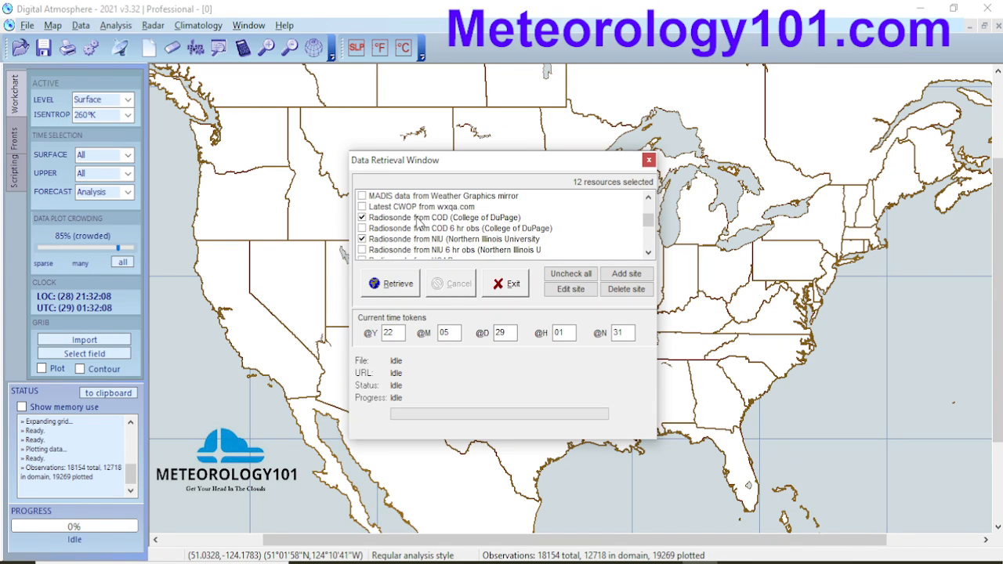
{"action": "scroll", "coordinate": [423, 224], "scroll_direction": "up", "scroll_amount": 1}
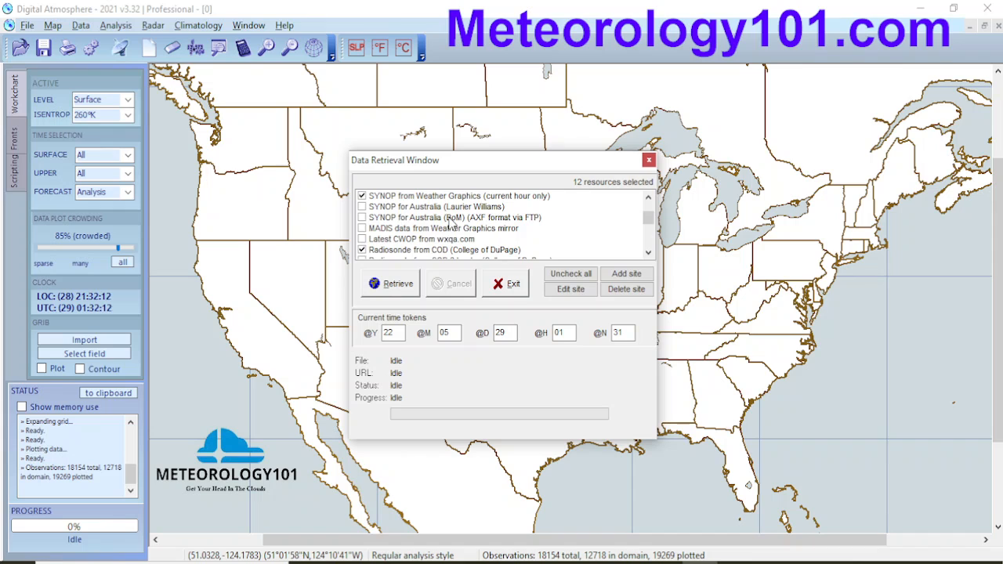
{"action": "scroll", "coordinate": [439, 235], "scroll_direction": "down", "scroll_amount": 1}
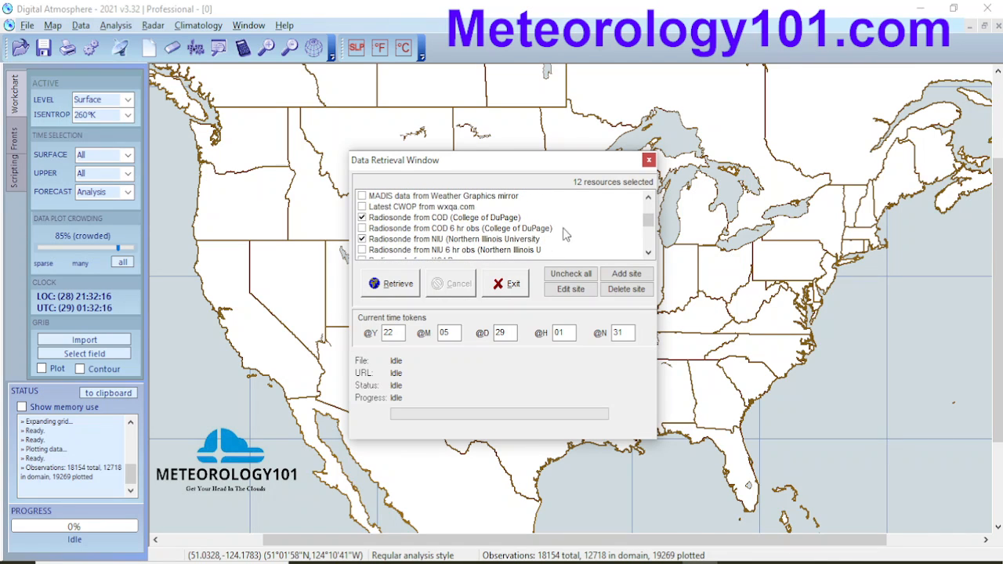
{"action": "scroll", "coordinate": [458, 228], "scroll_direction": "down", "scroll_amount": 1}
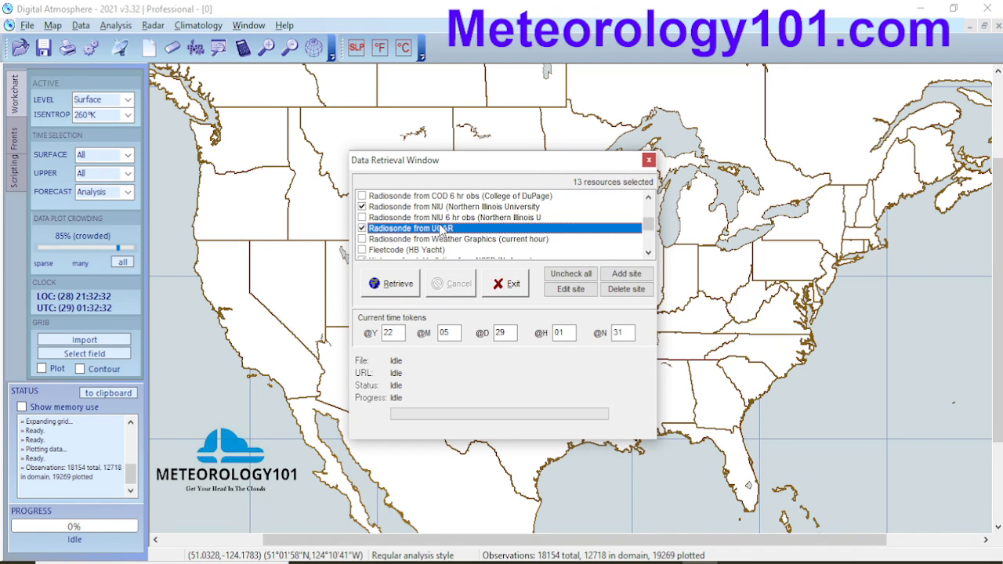
Examine the frontal bulletin, convective outlook, hurricane forecast, and hurricane, typhoon and cyclone track resources in the retrieval list
{"action": "scroll", "coordinate": [441, 225], "scroll_direction": "down", "scroll_amount": 5}
{"action": "scroll", "coordinate": [467, 228], "scroll_direction": "up", "scroll_amount": 5}
{"action": "scroll", "coordinate": [473, 222], "scroll_direction": "down", "scroll_amount": 1}
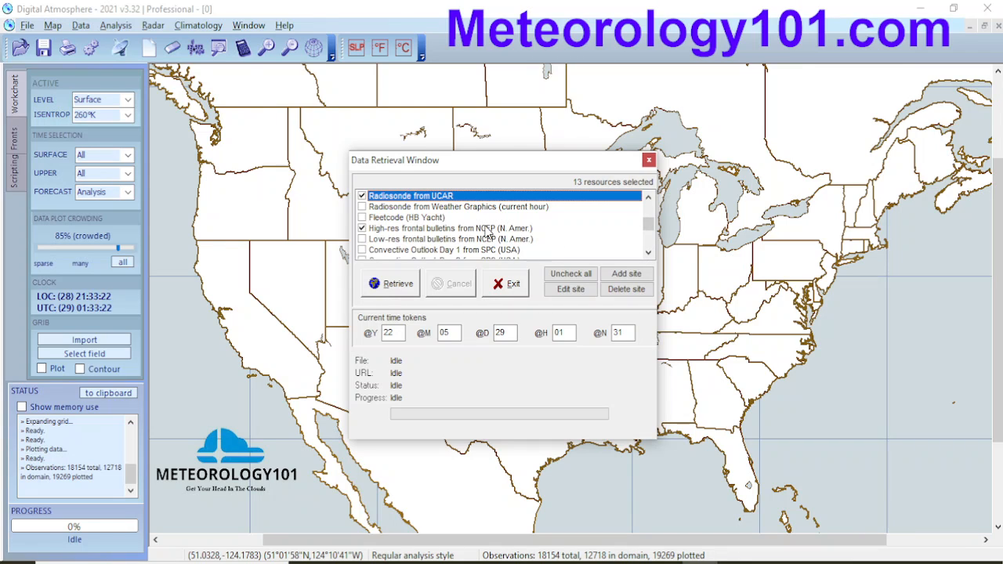
{"action": "left_click", "coordinate": [648, 253]}
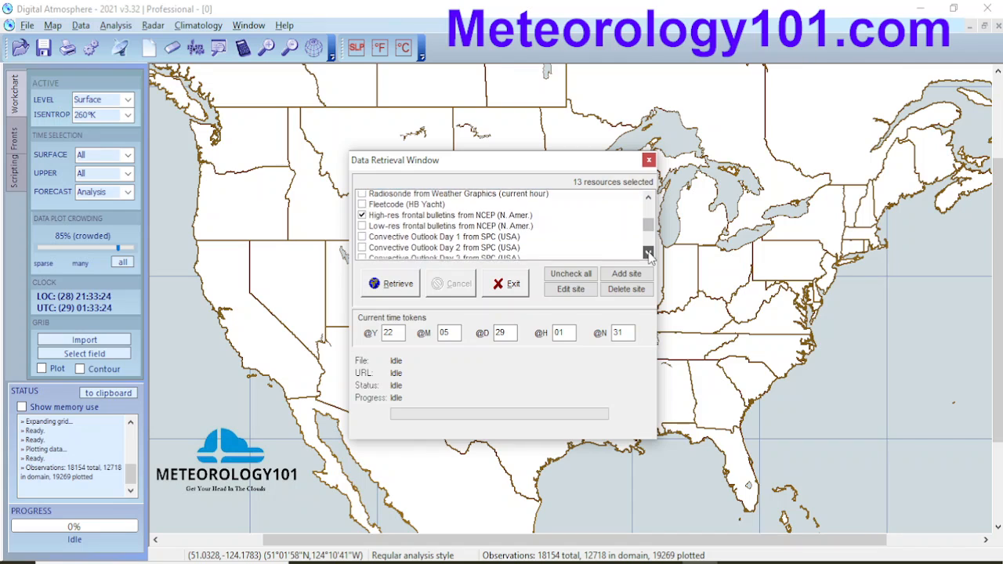
{"action": "left_click", "coordinate": [648, 253]}
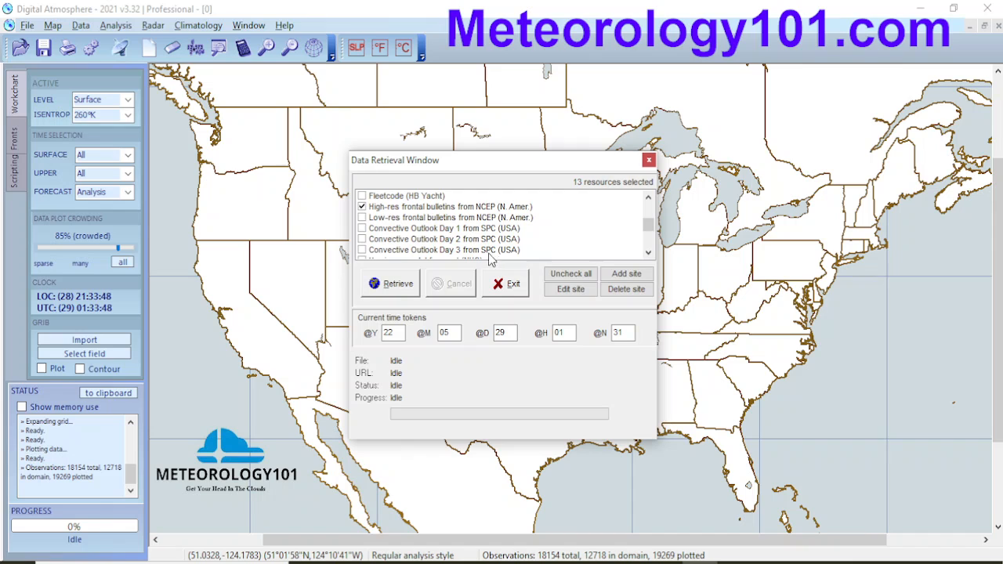
{"action": "left_click", "coordinate": [648, 252]}
{"action": "left_click", "coordinate": [648, 253]}
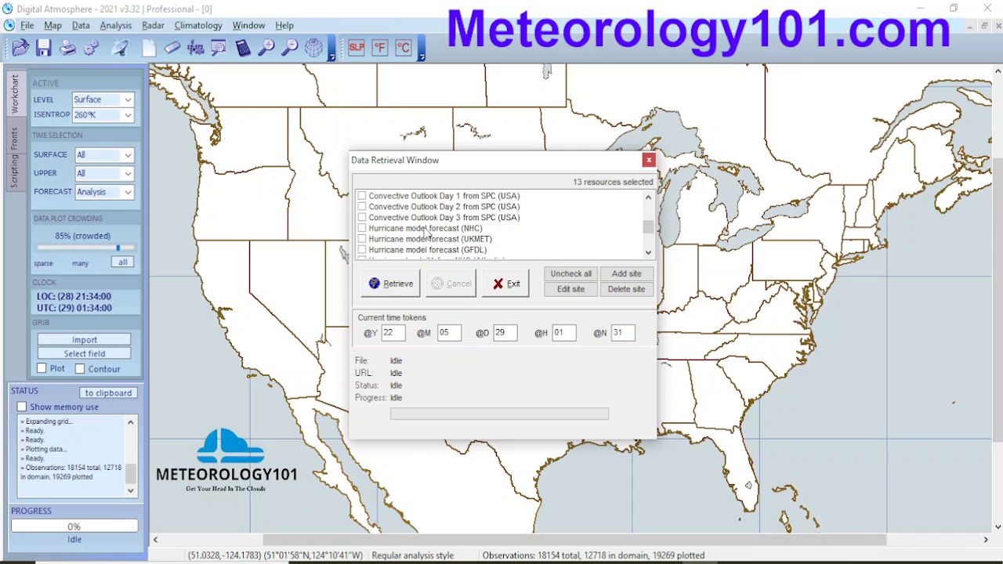
{"action": "left_click", "coordinate": [648, 253]}
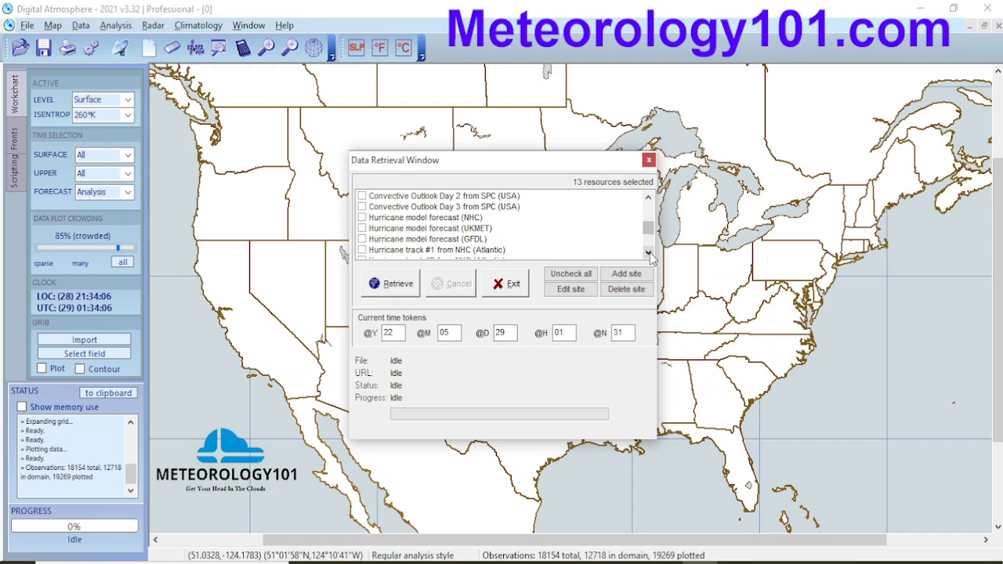
{"action": "left_click", "coordinate": [648, 253]}
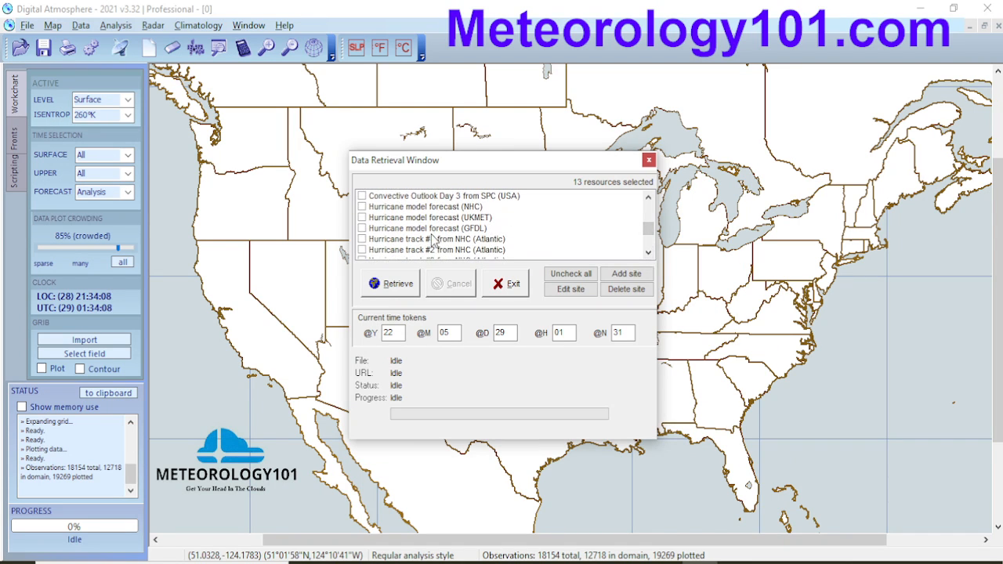
{"action": "left_click", "coordinate": [648, 252]}
{"action": "left_click", "coordinate": [648, 252]}
{"action": "left_click", "coordinate": [648, 253]}
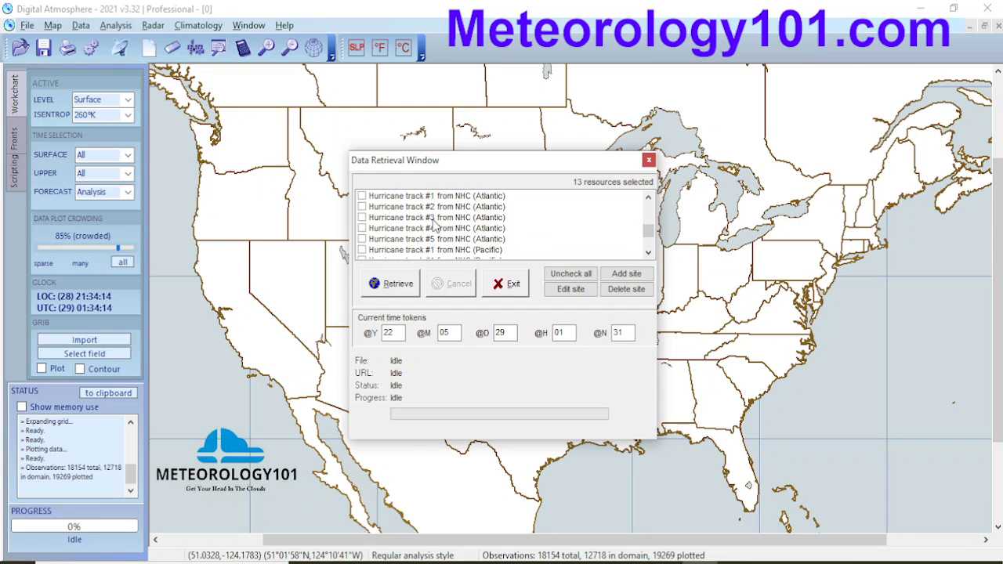
{"action": "scroll", "coordinate": [461, 225], "scroll_direction": "down", "scroll_amount": 2}
{"action": "scroll", "coordinate": [461, 225], "scroll_direction": "down", "scroll_amount": 3}
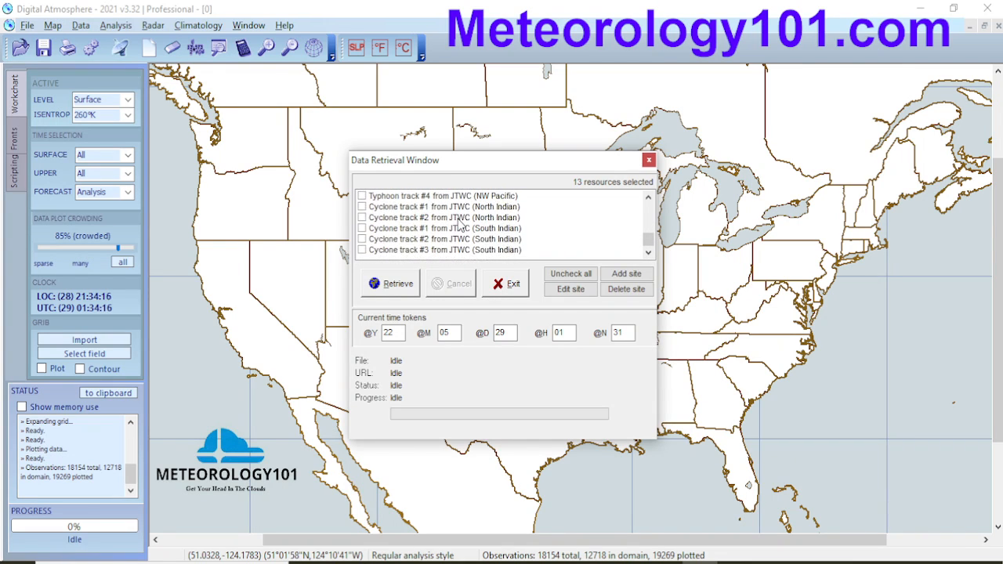
{"action": "scroll", "coordinate": [430, 219], "scroll_direction": "up", "scroll_amount": 1}
{"action": "scroll", "coordinate": [431, 218], "scroll_direction": "down", "scroll_amount": 1}
{"action": "scroll", "coordinate": [439, 242], "scroll_direction": "up", "scroll_amount": 2}
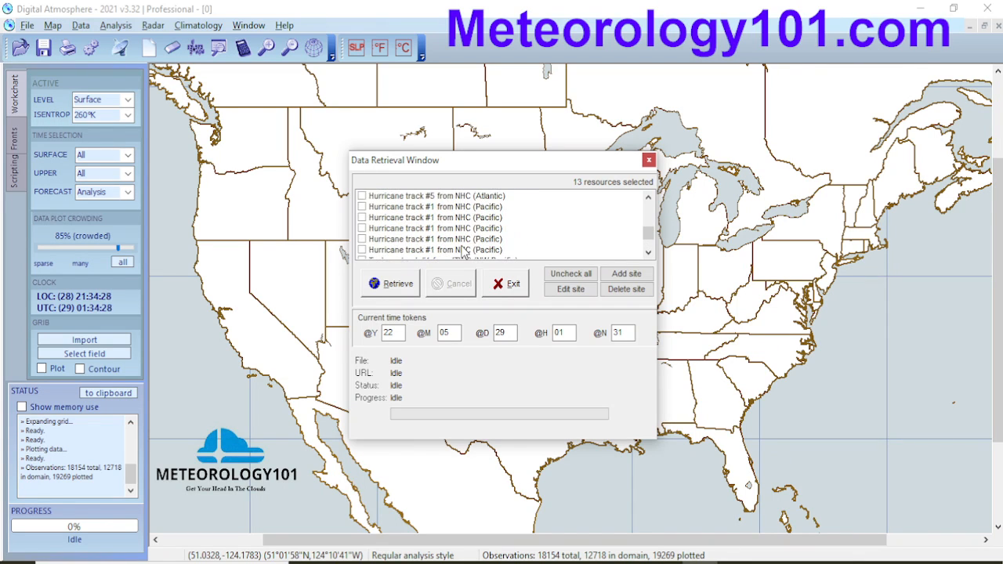
{"action": "scroll", "coordinate": [463, 251], "scroll_direction": "up", "scroll_amount": 1}
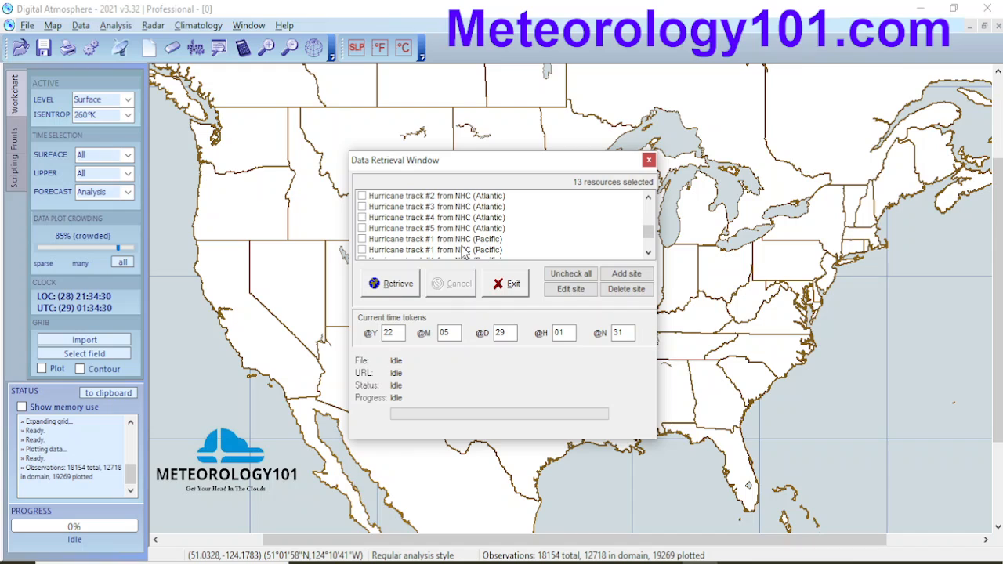
{"action": "scroll", "coordinate": [462, 251], "scroll_direction": "up", "scroll_amount": 2}
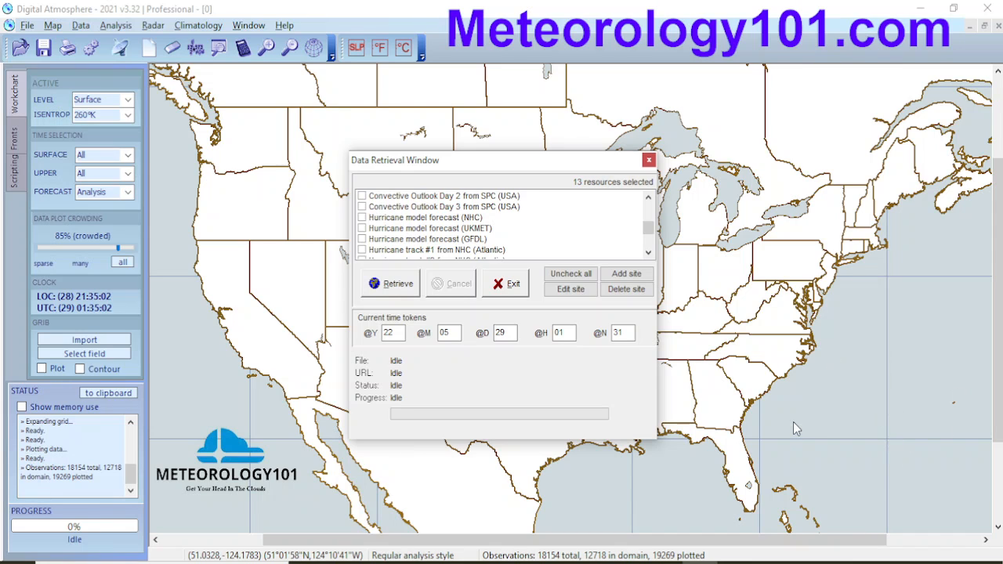
Retrieve the weather data from the selected resources
{"action": "scroll", "coordinate": [490, 239], "scroll_direction": "up", "scroll_amount": 5}
{"action": "scroll", "coordinate": [492, 226], "scroll_direction": "up", "scroll_amount": 1}
{"action": "left_click", "coordinate": [392, 283]}
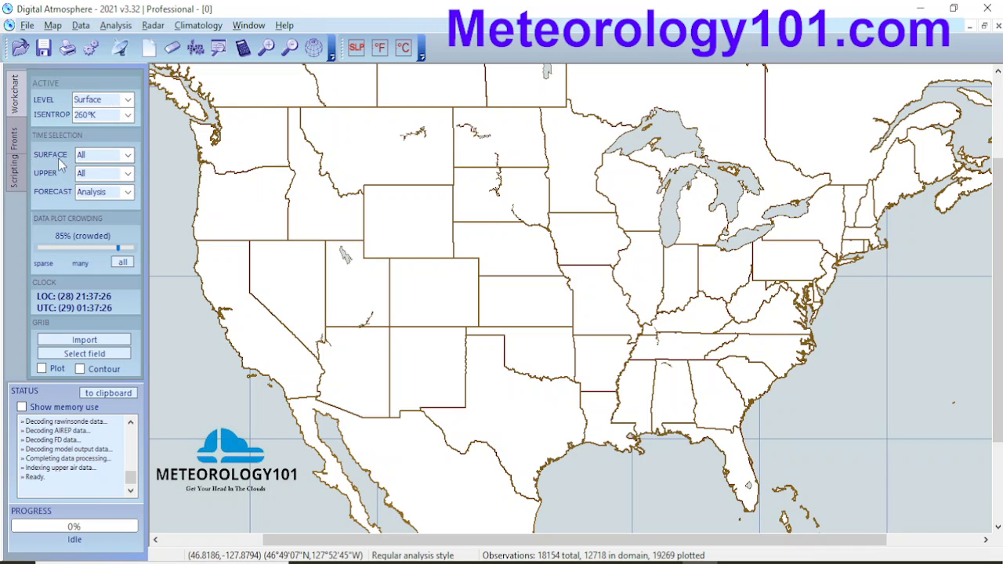
View the surface and upper-air time selection options without changing them, and dismiss the Windows Security notification
{"action": "left_click", "coordinate": [128, 159]}
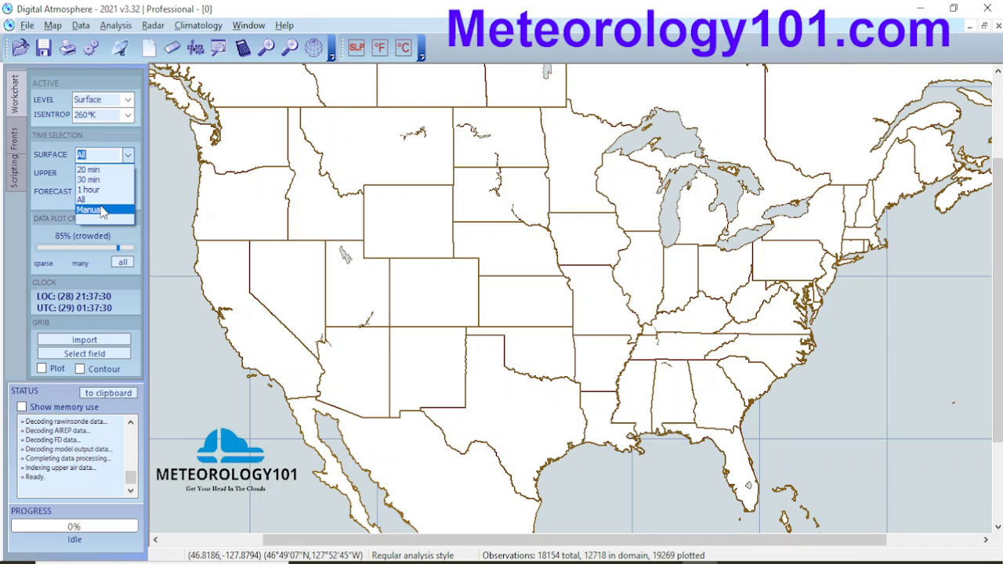
{"action": "left_click", "coordinate": [128, 160]}
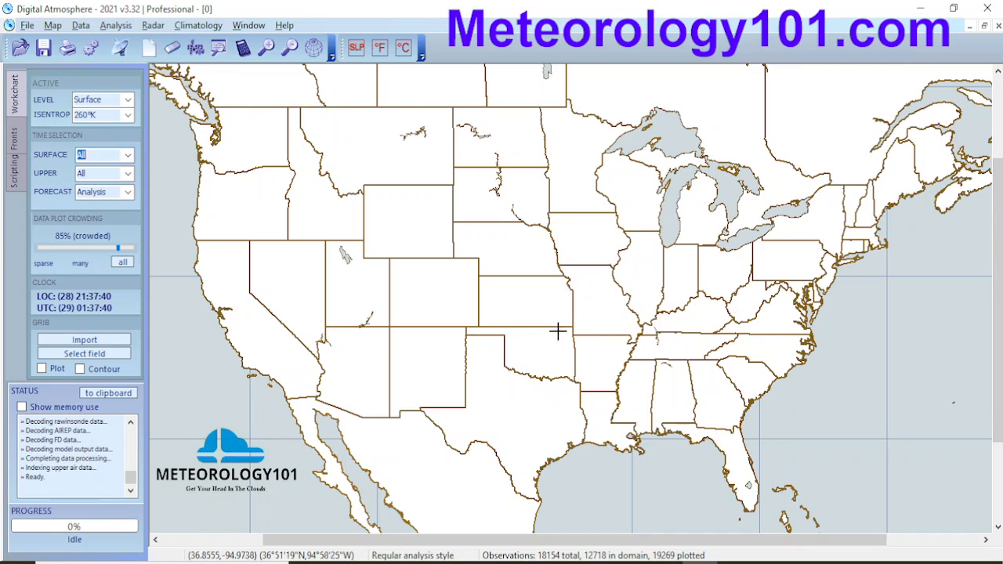
{"action": "left_click", "coordinate": [127, 173]}
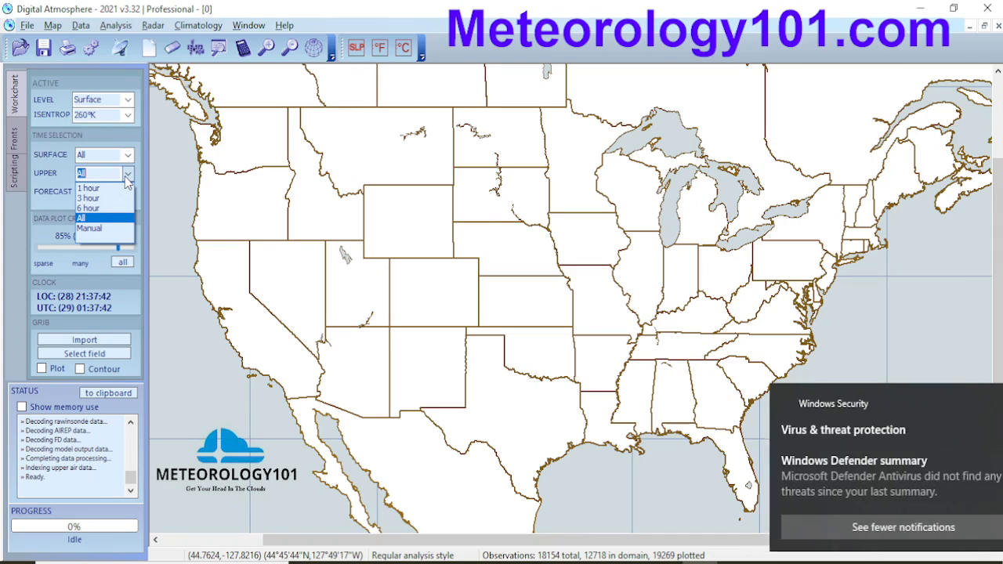
{"action": "left_click", "coordinate": [973, 403]}
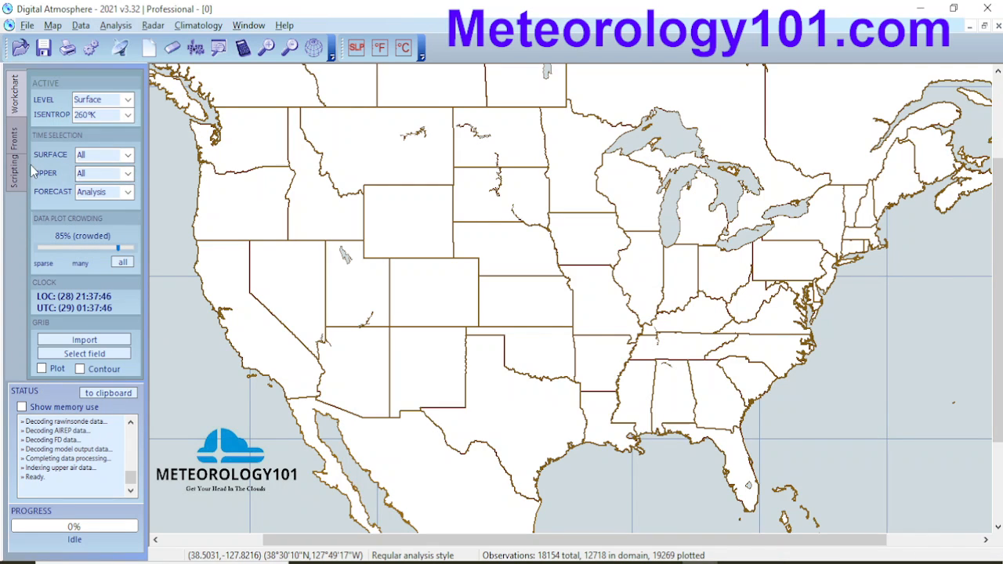
View the upper-air and forecast time options, keep the forecast on Analysis, and plot sea level pressure
{"action": "left_click", "coordinate": [128, 173]}
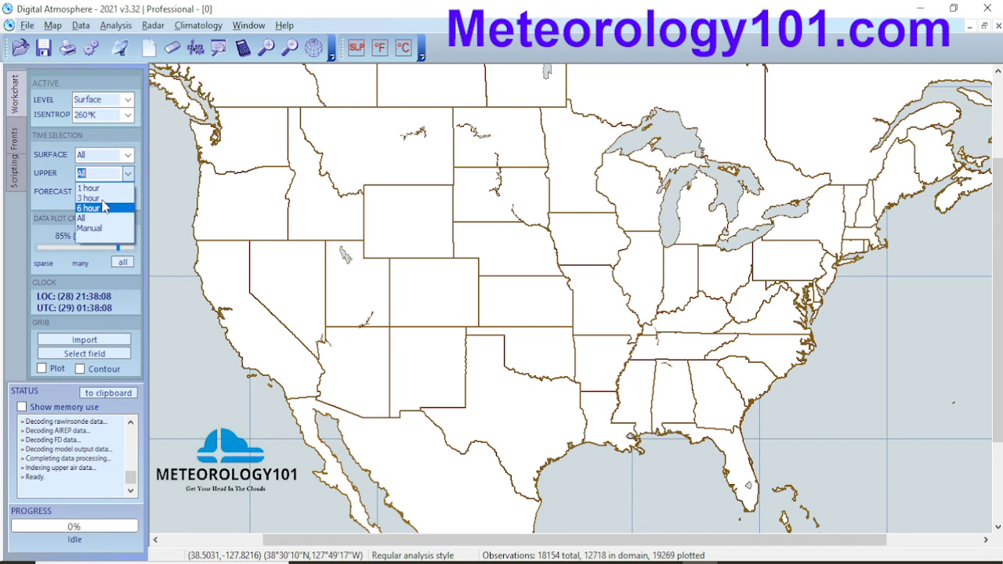
{"action": "left_click", "coordinate": [128, 174]}
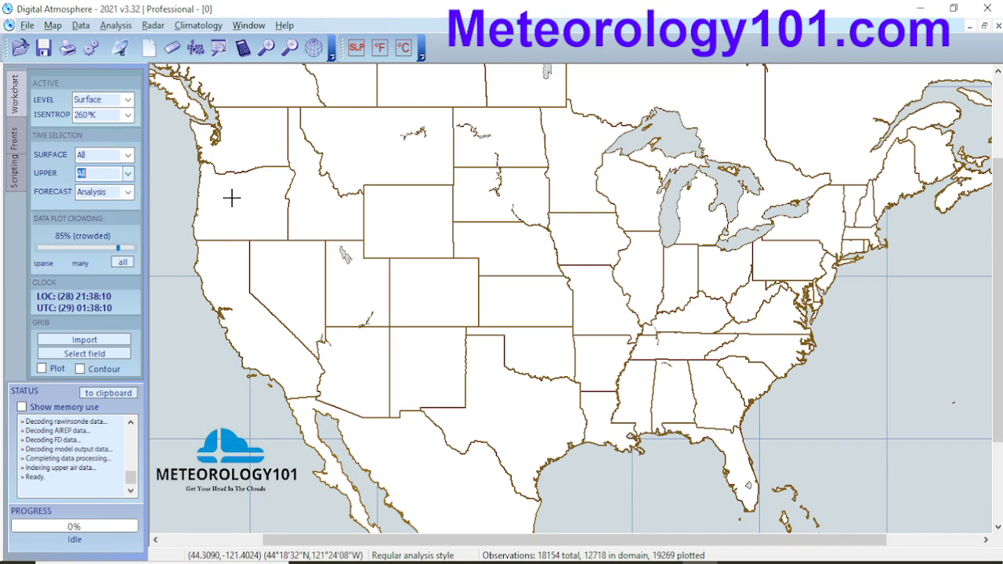
{"action": "left_click", "coordinate": [129, 192]}
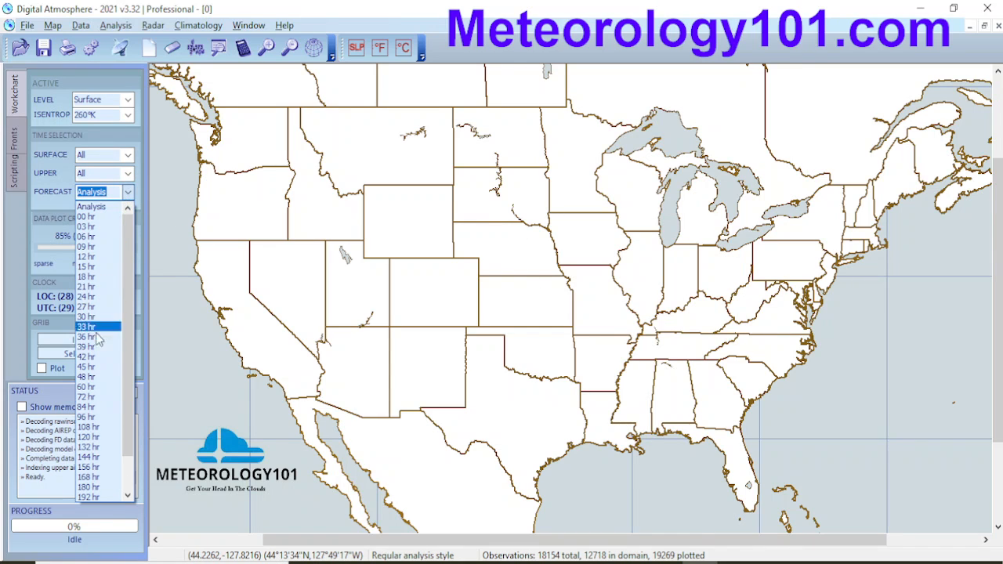
{"action": "left_click", "coordinate": [120, 205]}
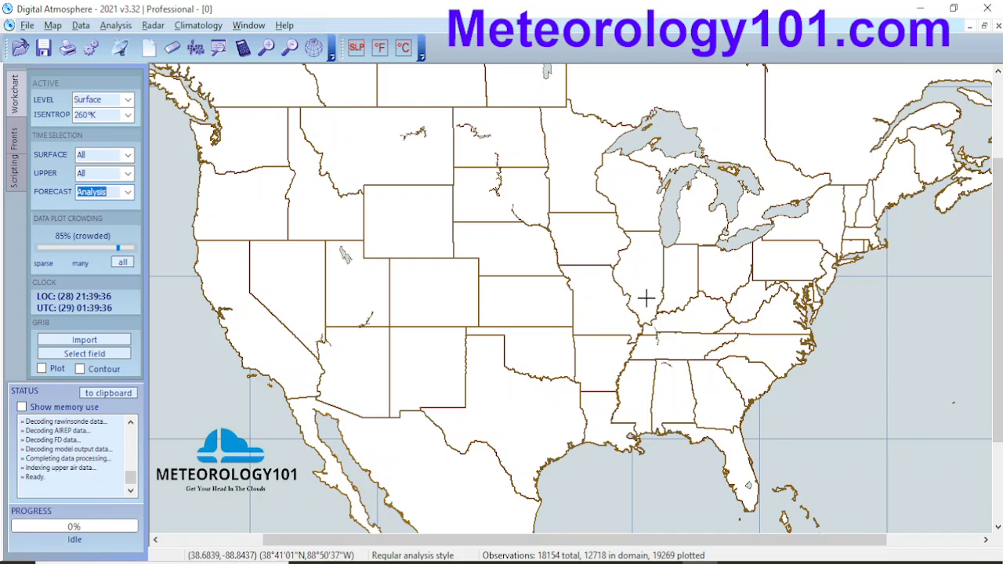
{"action": "left_click", "coordinate": [356, 48]}
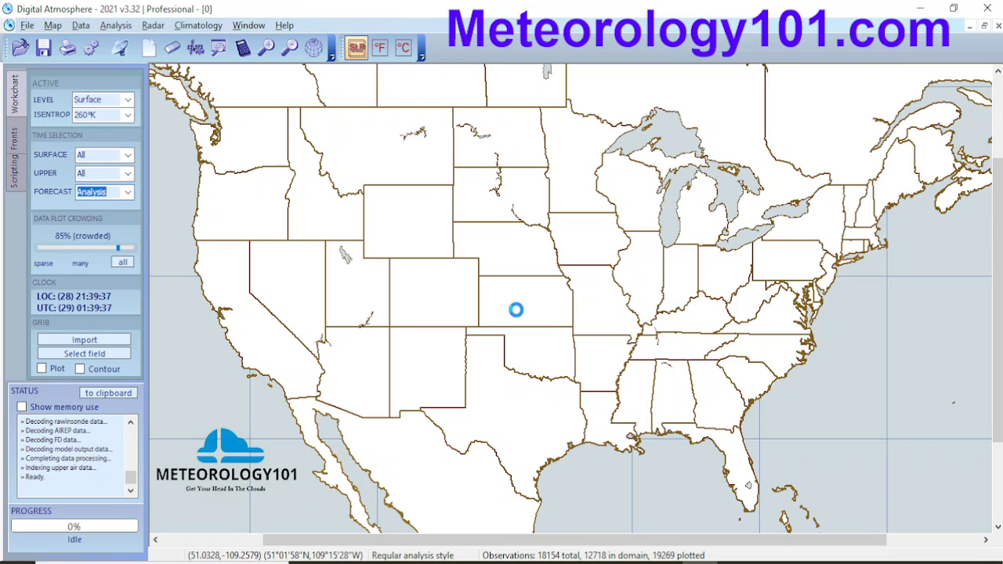
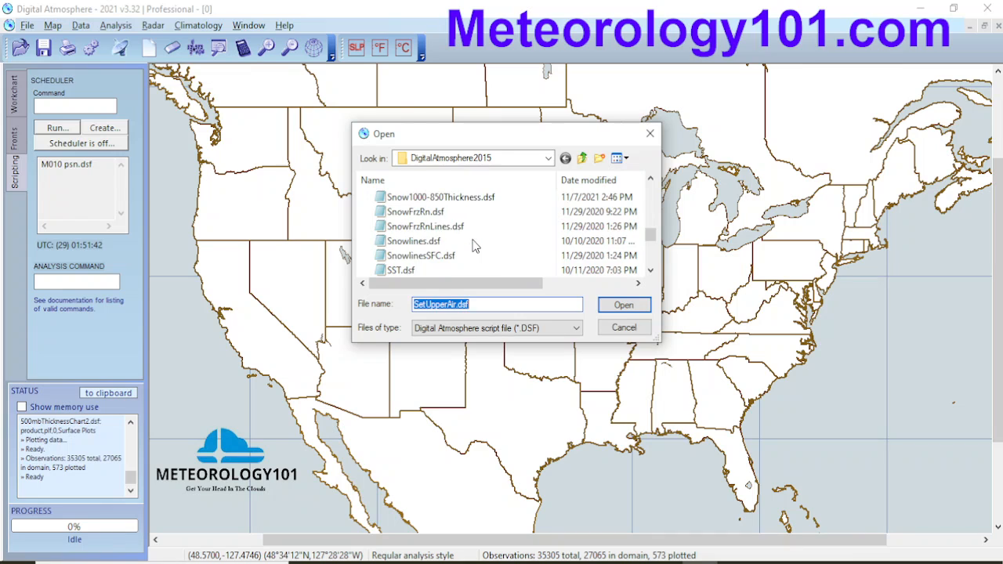
Browse the script files in the DigitalAtmosphere2015 folder and run SetUpperAir.dsf
{"action": "scroll", "coordinate": [473, 246], "scroll_direction": "up", "scroll_amount": 8}
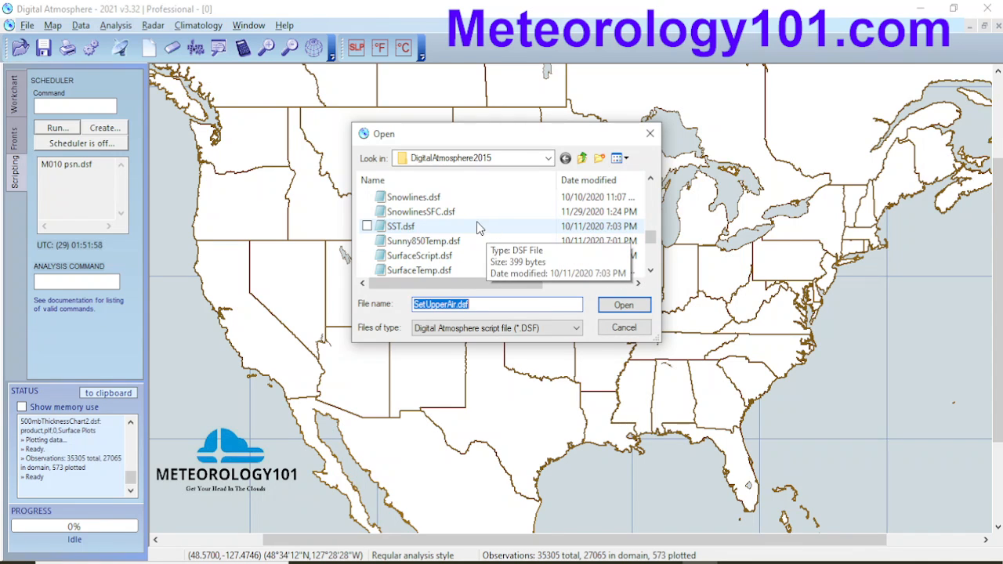
{"action": "scroll", "coordinate": [450, 239], "scroll_direction": "down", "scroll_amount": 5}
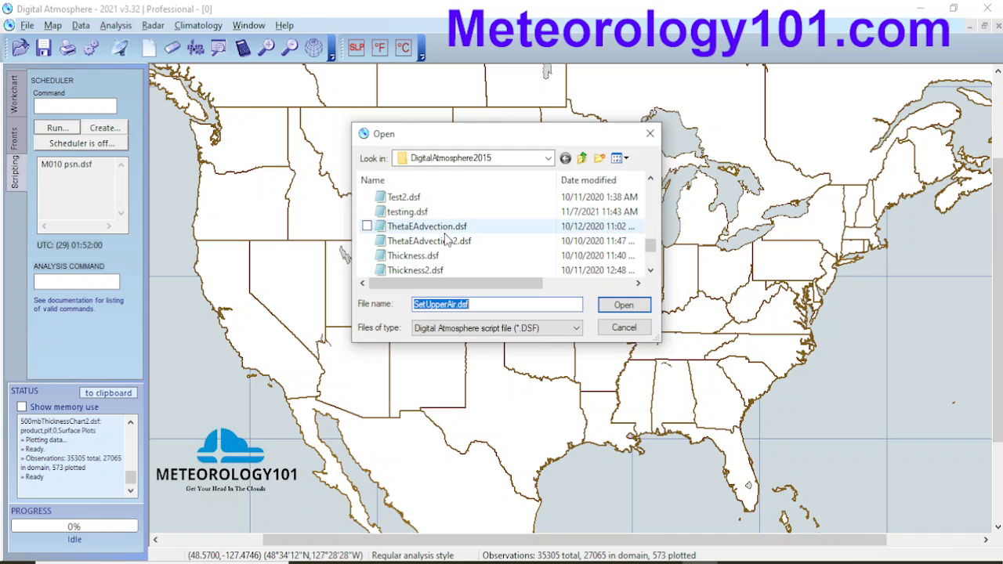
{"action": "scroll", "coordinate": [439, 243], "scroll_direction": "up", "scroll_amount": 5}
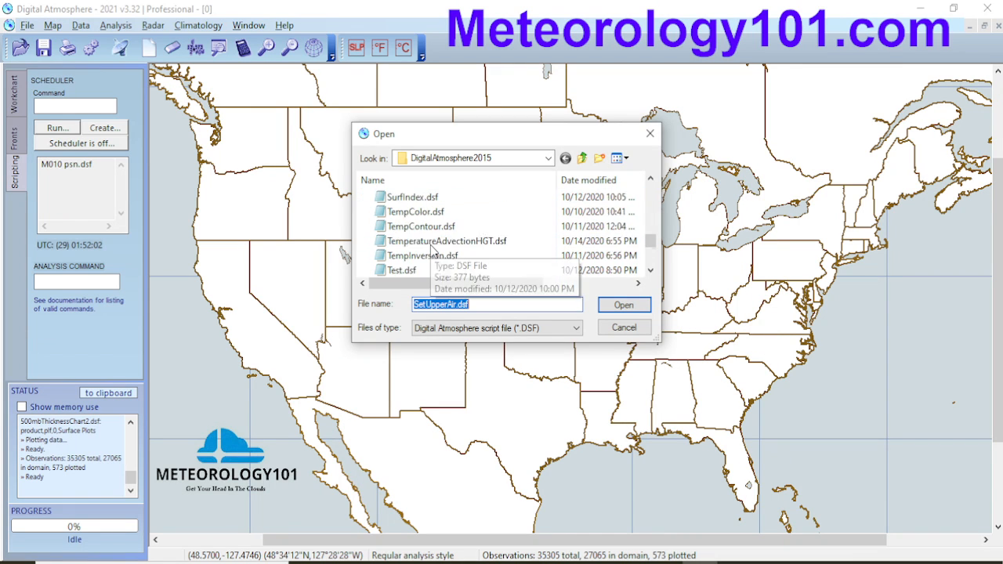
{"action": "scroll", "coordinate": [430, 244], "scroll_direction": "up", "scroll_amount": 2}
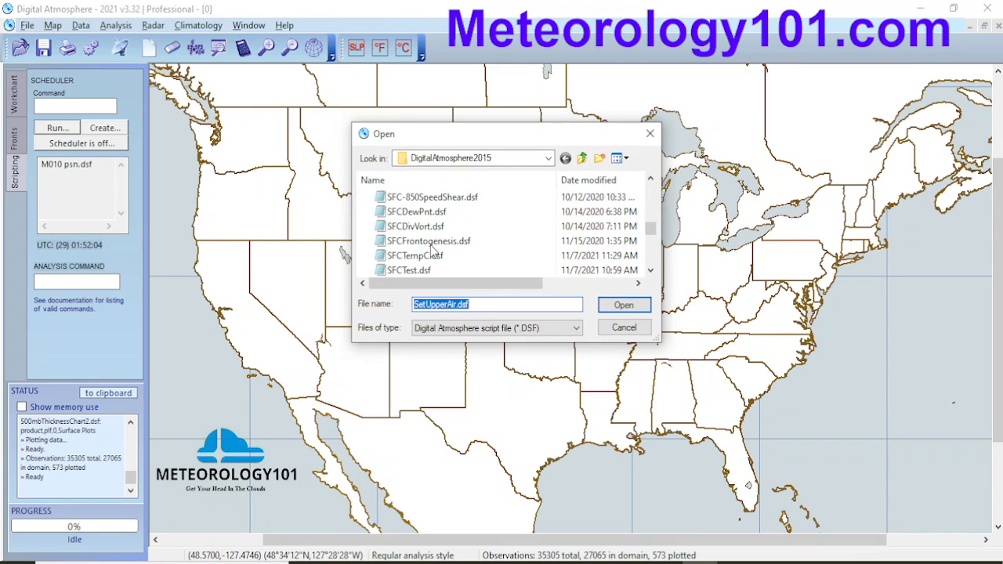
{"action": "scroll", "coordinate": [466, 245], "scroll_direction": "up", "scroll_amount": 7}
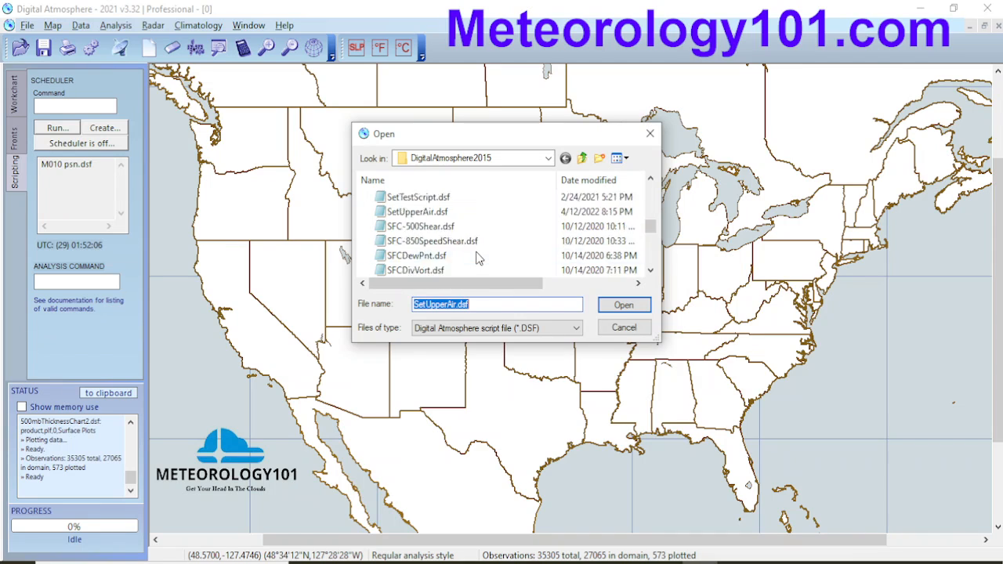
{"action": "scroll", "coordinate": [466, 245], "scroll_direction": "up", "scroll_amount": 5}
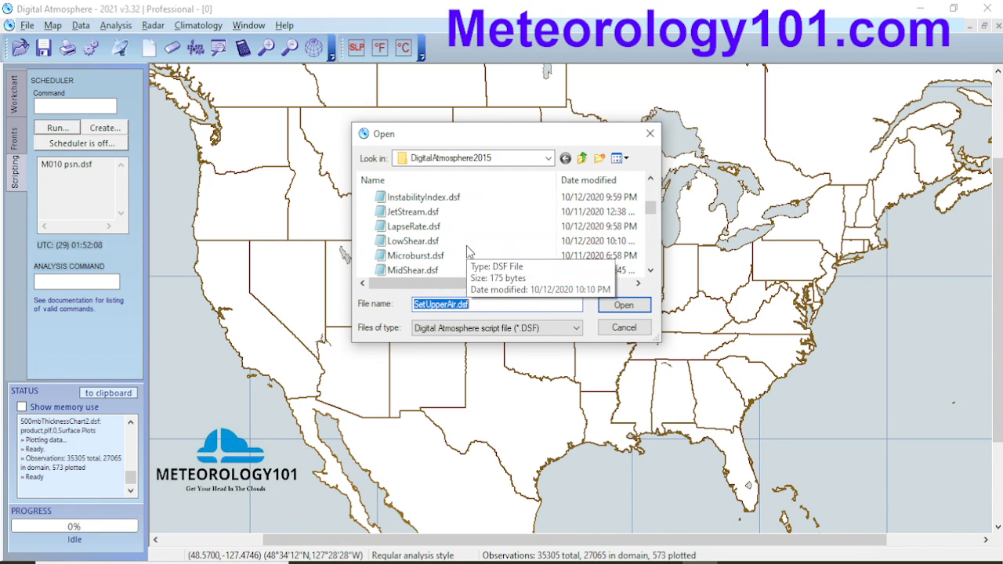
{"action": "scroll", "coordinate": [468, 251], "scroll_direction": "up", "scroll_amount": 2}
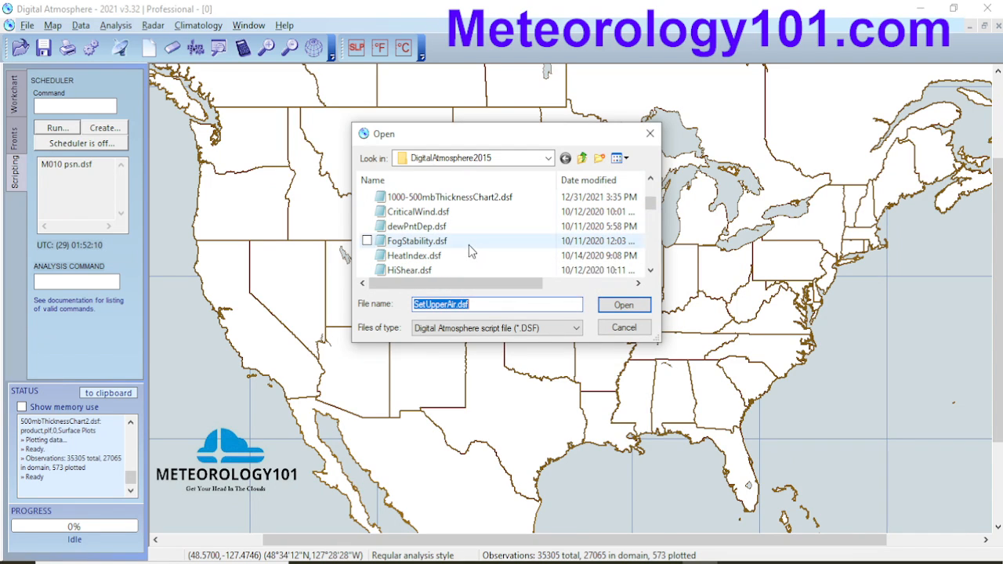
{"action": "scroll", "coordinate": [470, 250], "scroll_direction": "down", "scroll_amount": 2}
{"action": "left_click", "coordinate": [624, 305]}
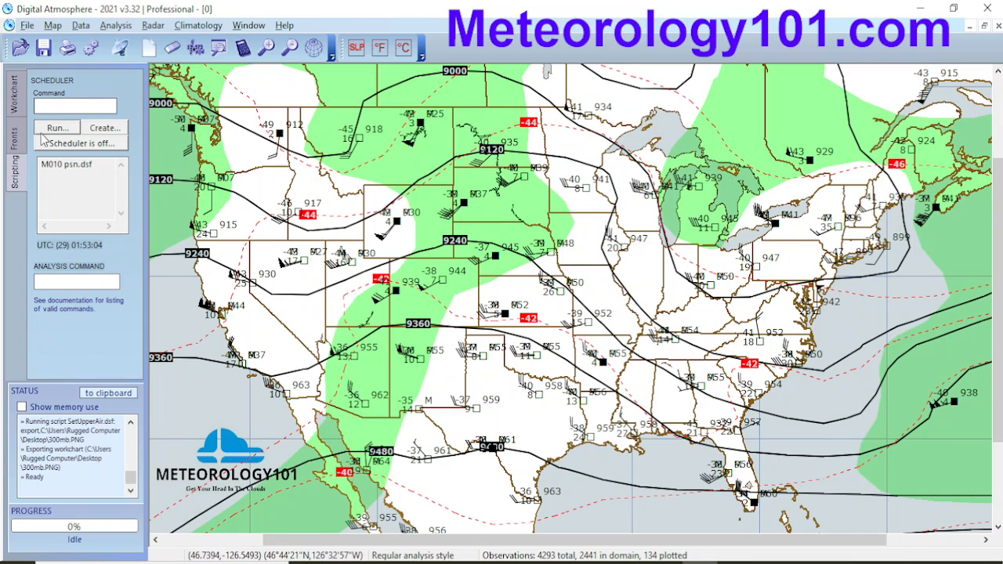
Raise the workchart's data plot crowding to 99%
{"action": "left_click", "coordinate": [15, 102]}
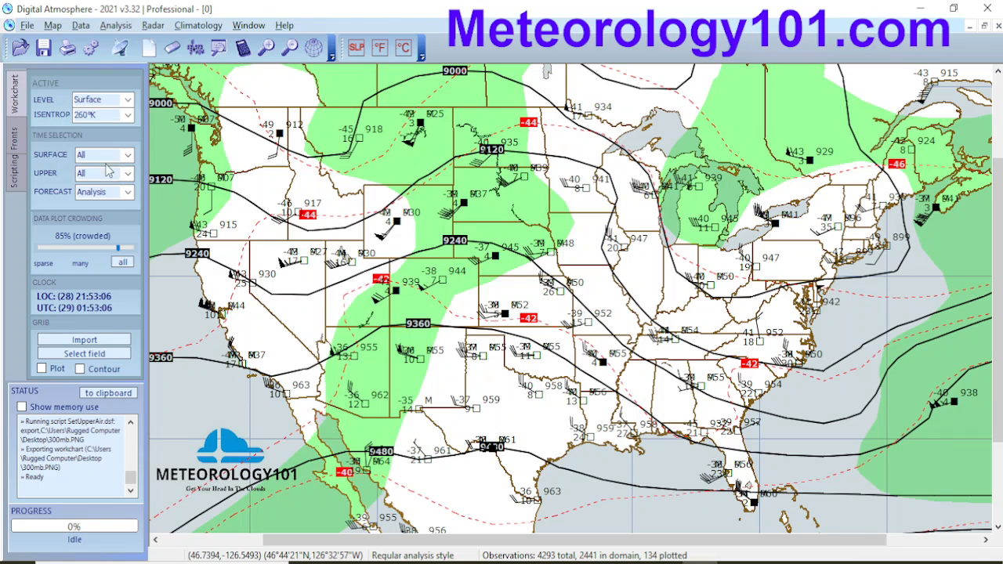
{"action": "left_click", "coordinate": [132, 248]}
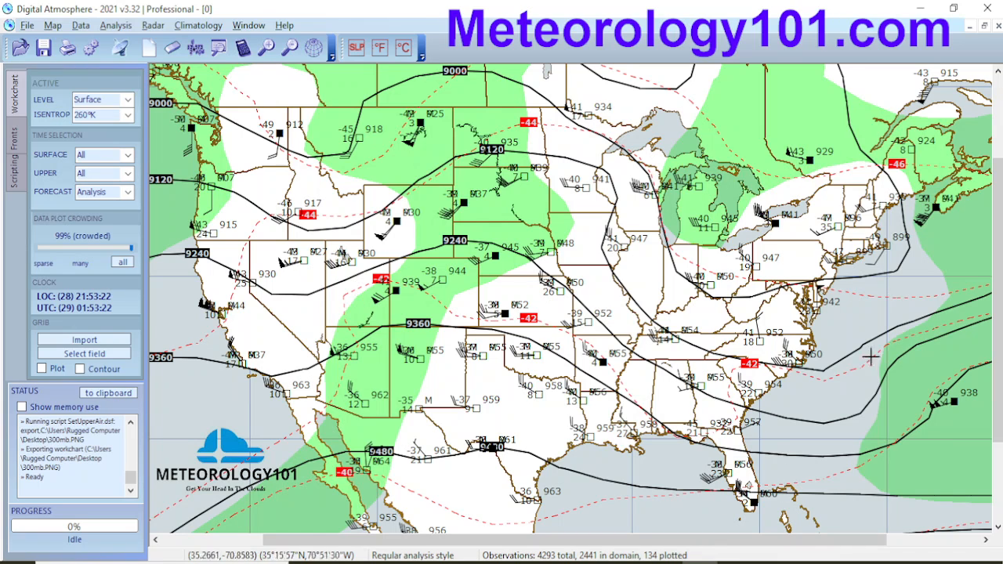
Examine the SYNOP, radiosonde and frontal bulletin sources in the data retrieval list without retrieving anything
{"action": "left_click", "coordinate": [122, 48]}
{"action": "scroll", "coordinate": [430, 235], "scroll_direction": "down", "scroll_amount": 3}
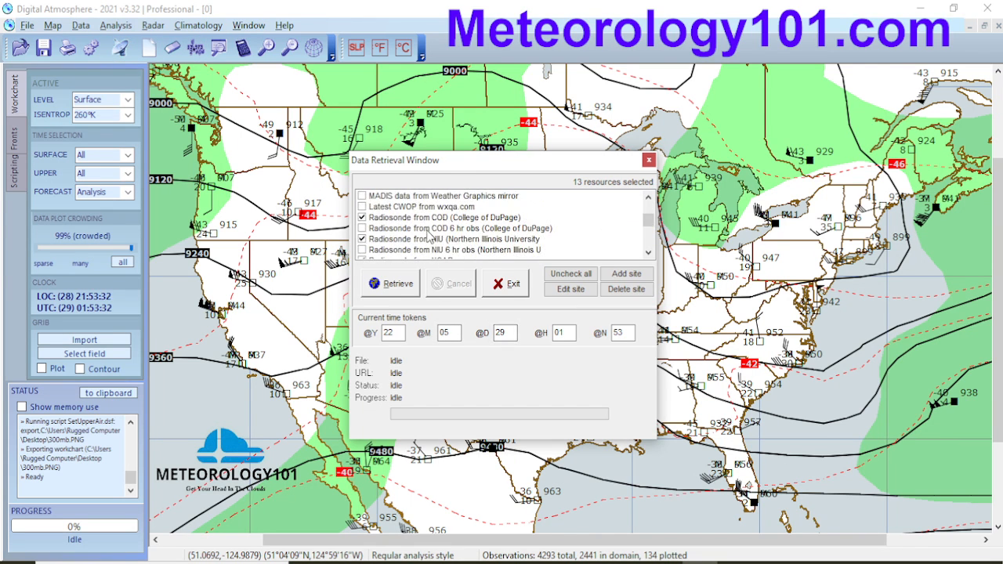
{"action": "scroll", "coordinate": [429, 235], "scroll_direction": "down", "scroll_amount": 2}
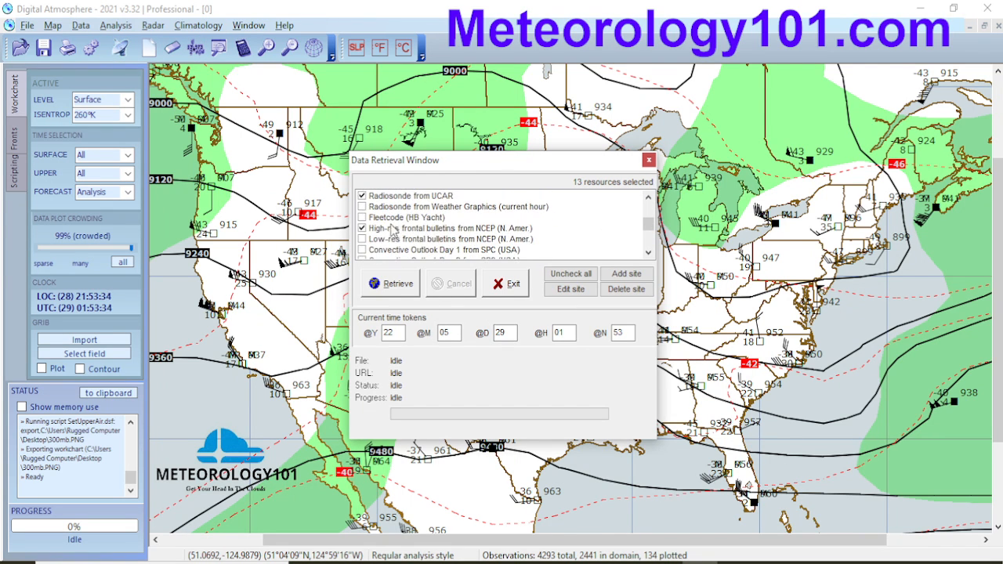
{"action": "scroll", "coordinate": [394, 227], "scroll_direction": "down", "scroll_amount": 1}
{"action": "scroll", "coordinate": [393, 228], "scroll_direction": "up", "scroll_amount": 4}
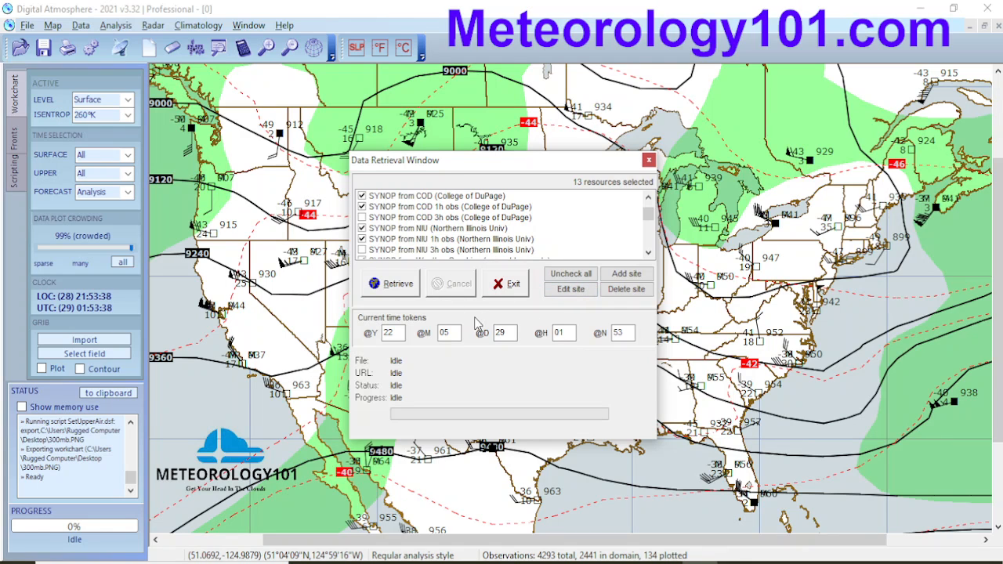
{"action": "left_click", "coordinate": [649, 160]}
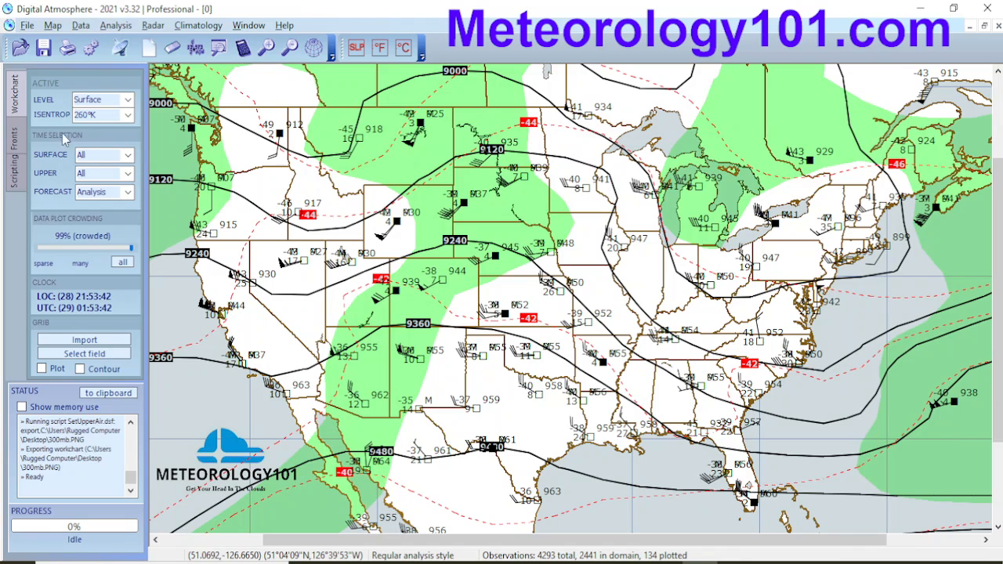
Rerun the SetUpperAir.dsf script with the denser data plot
{"action": "left_click", "coordinate": [7, 171]}
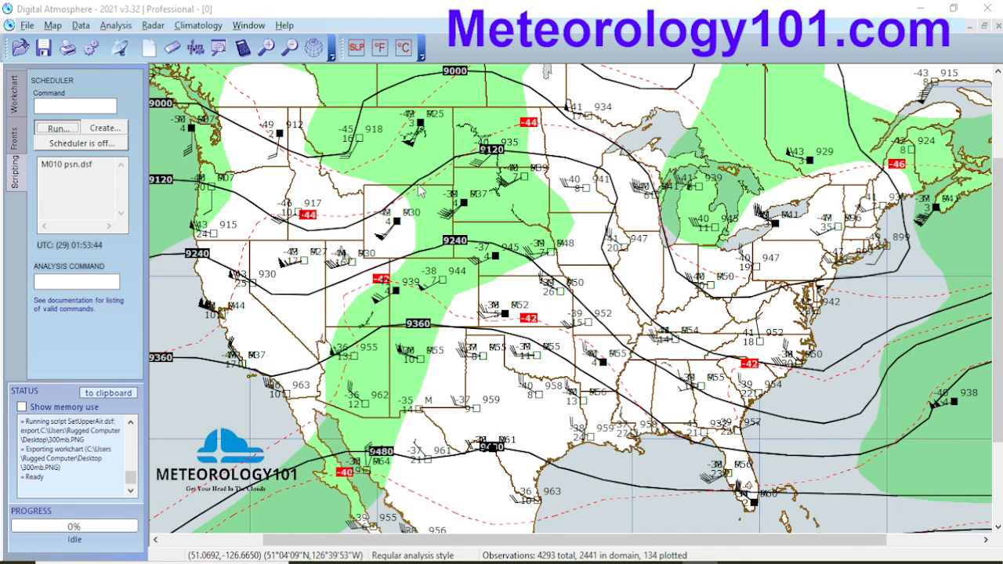
{"action": "left_click", "coordinate": [625, 307]}
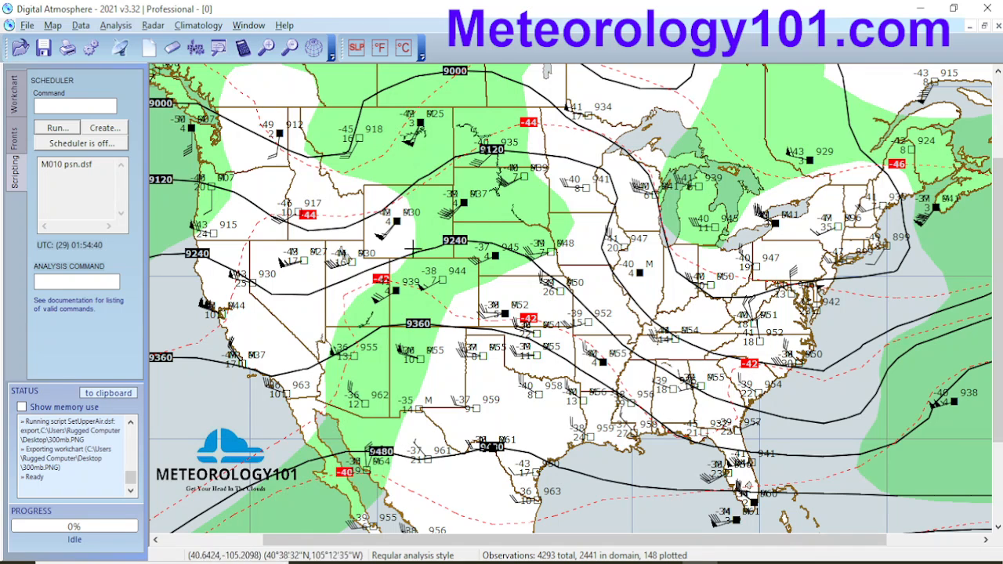
Clear the plotted data from the map and set the active level to 300 mb
{"action": "left_click", "coordinate": [173, 48]}
{"action": "left_click", "coordinate": [14, 92]}
{"action": "left_click", "coordinate": [118, 99]}
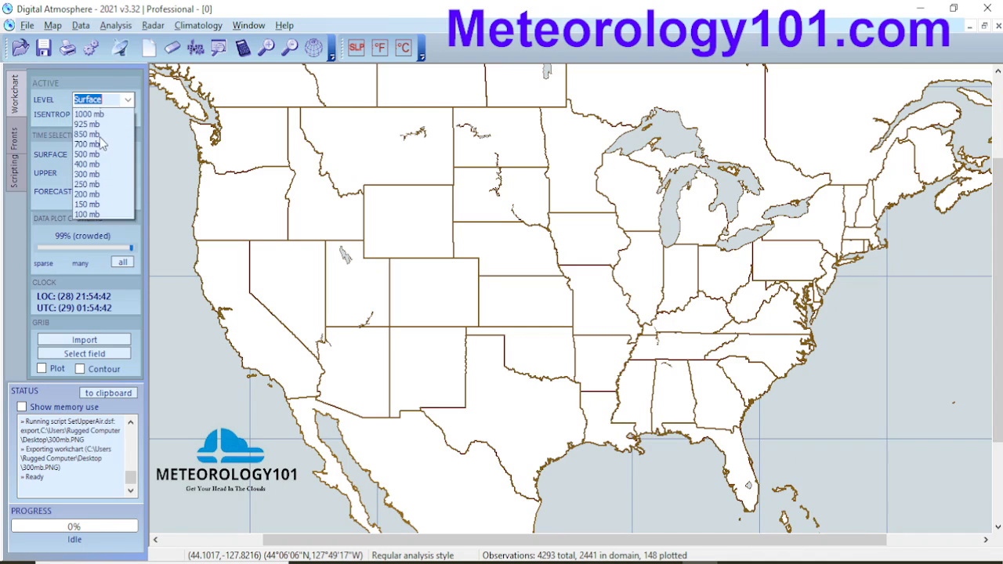
{"action": "left_click", "coordinate": [114, 190]}
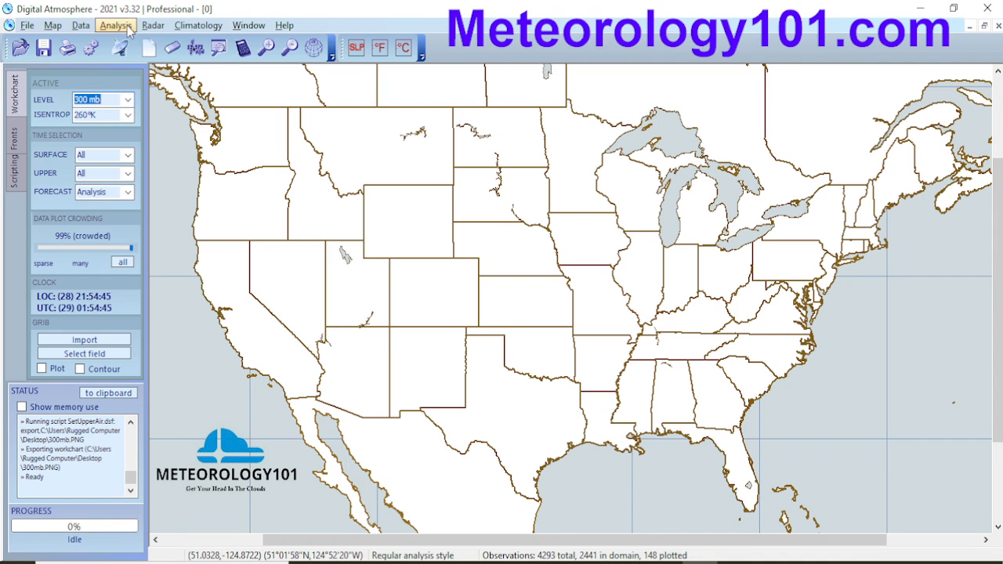
Examine the moisture and pressure analysis options and check the active level without changing it
{"action": "left_click", "coordinate": [116, 25]}
{"action": "mouse_move", "coordinate": [211, 111]}
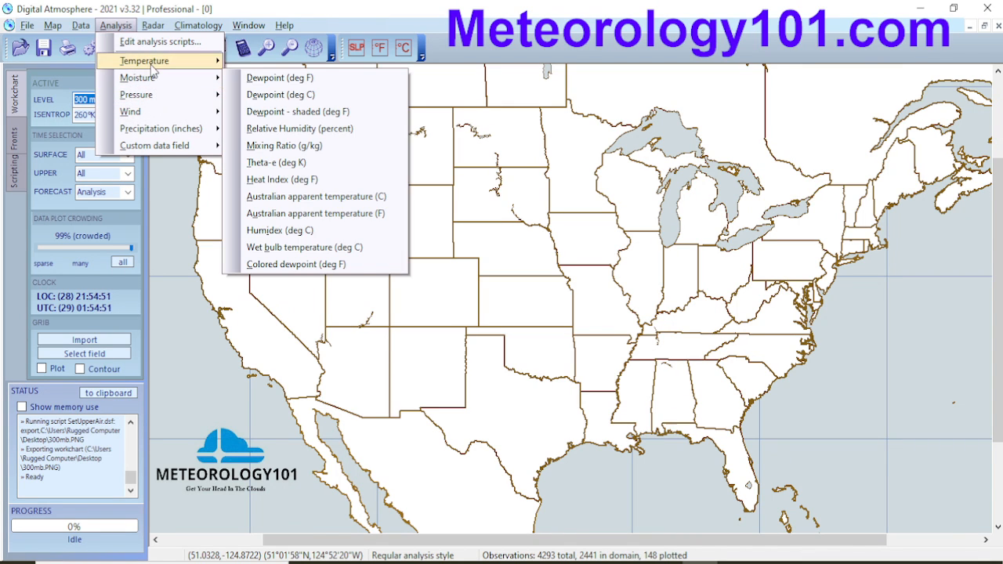
{"action": "mouse_move", "coordinate": [150, 97]}
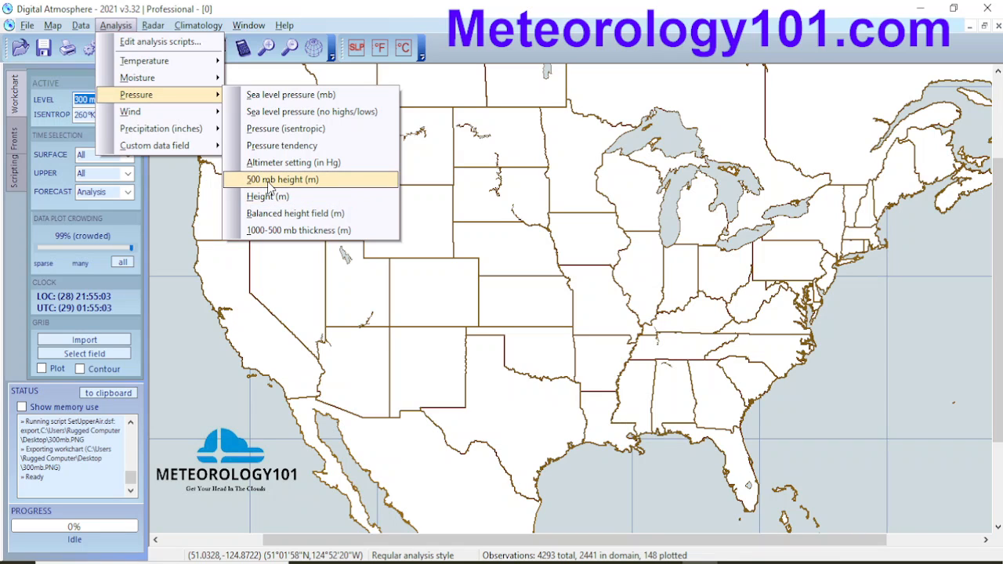
{"action": "left_click", "coordinate": [90, 99]}
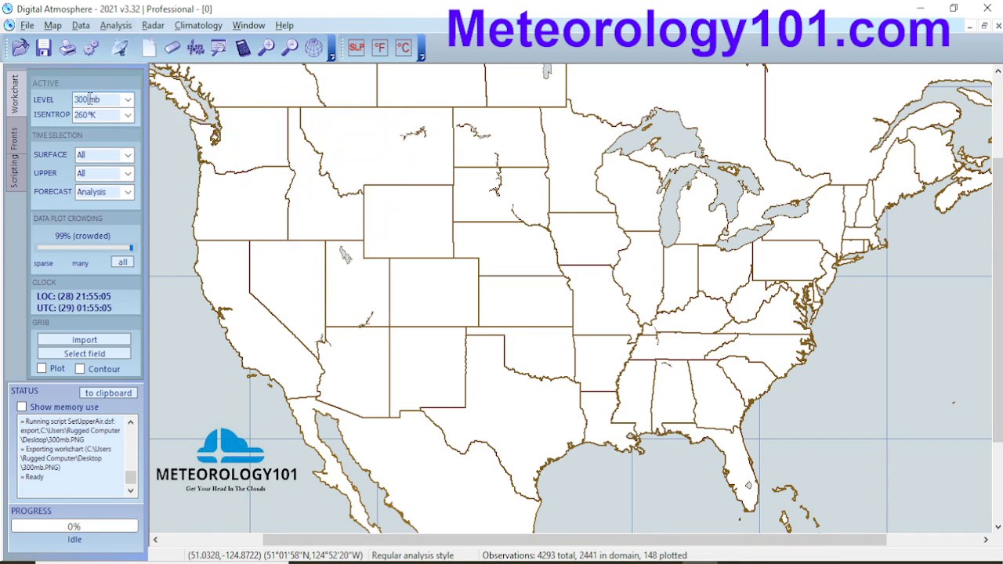
{"action": "left_click", "coordinate": [128, 99]}
{"action": "left_click", "coordinate": [128, 99]}
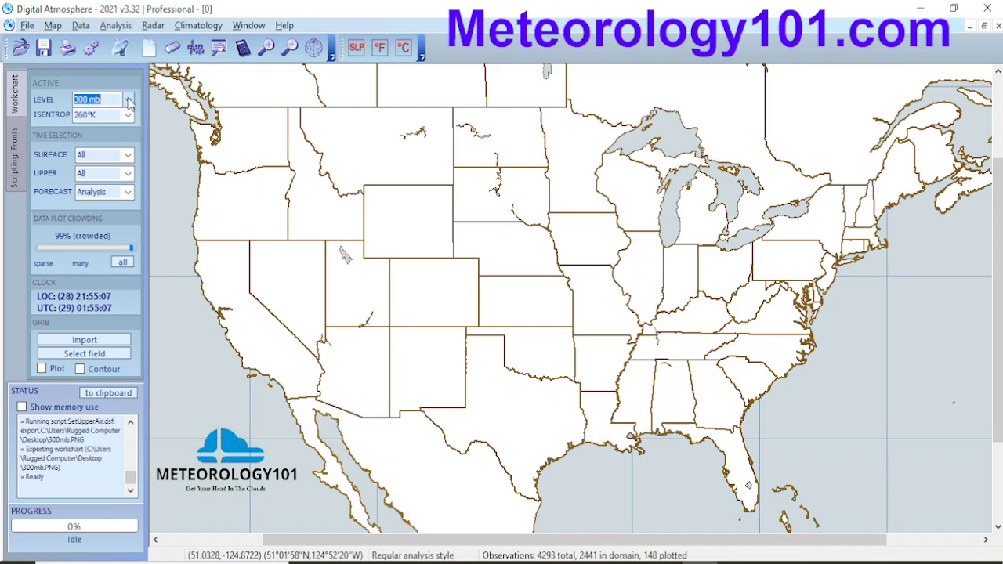
Review the analysis categories and plot upper-level wind shading in knots for the 300 mb level
{"action": "left_click", "coordinate": [116, 26]}
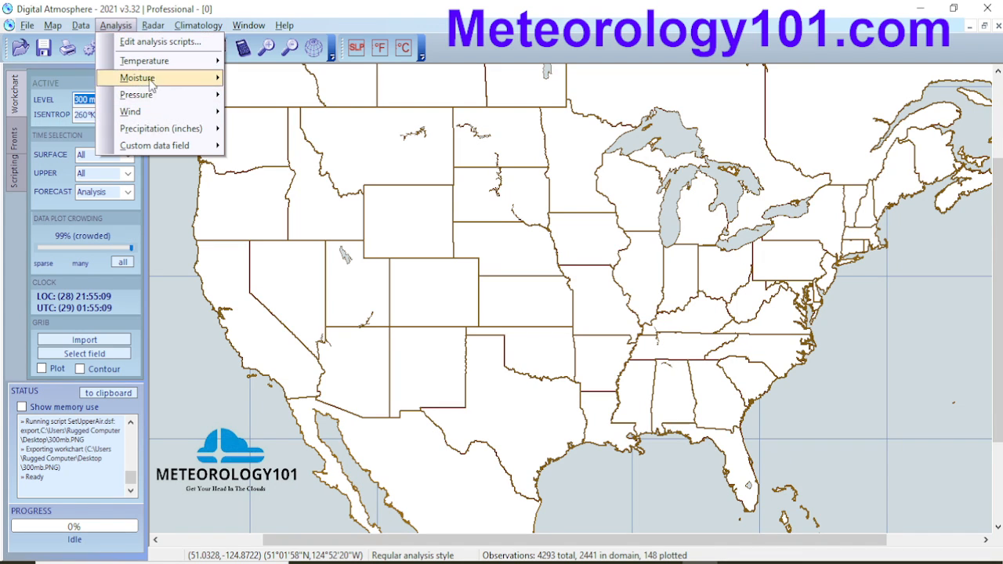
{"action": "mouse_move", "coordinate": [165, 100]}
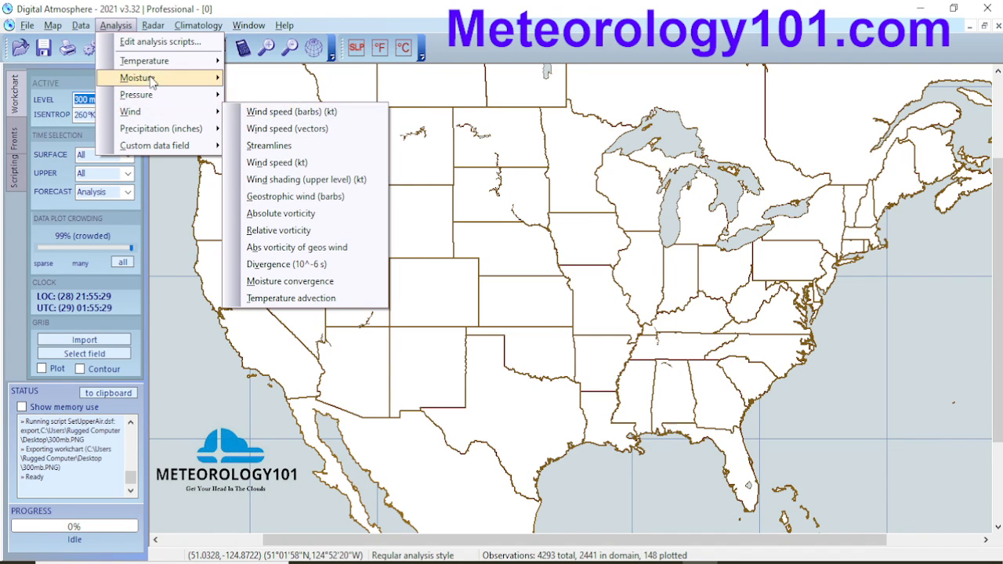
{"action": "mouse_move", "coordinate": [210, 62]}
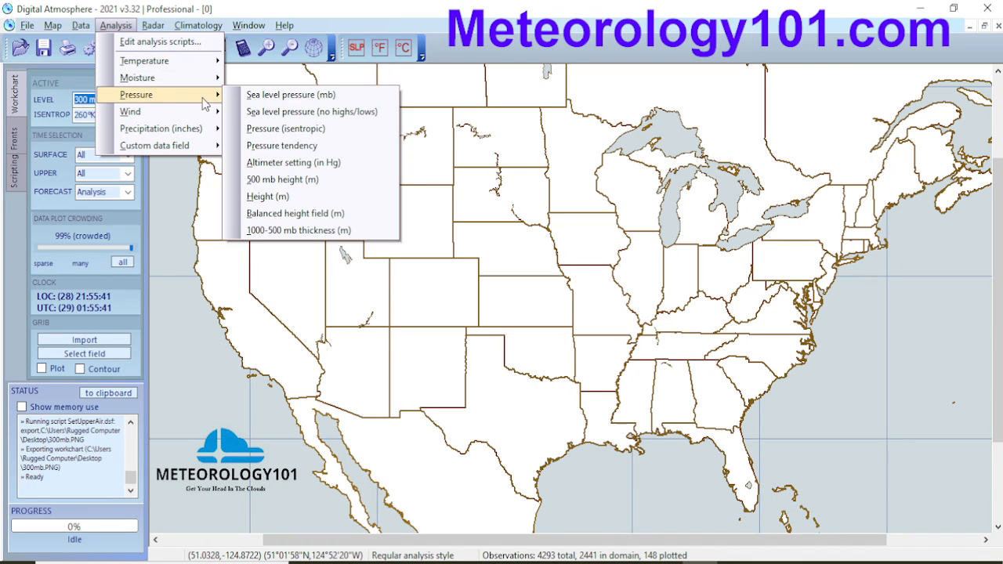
{"action": "mouse_move", "coordinate": [152, 75]}
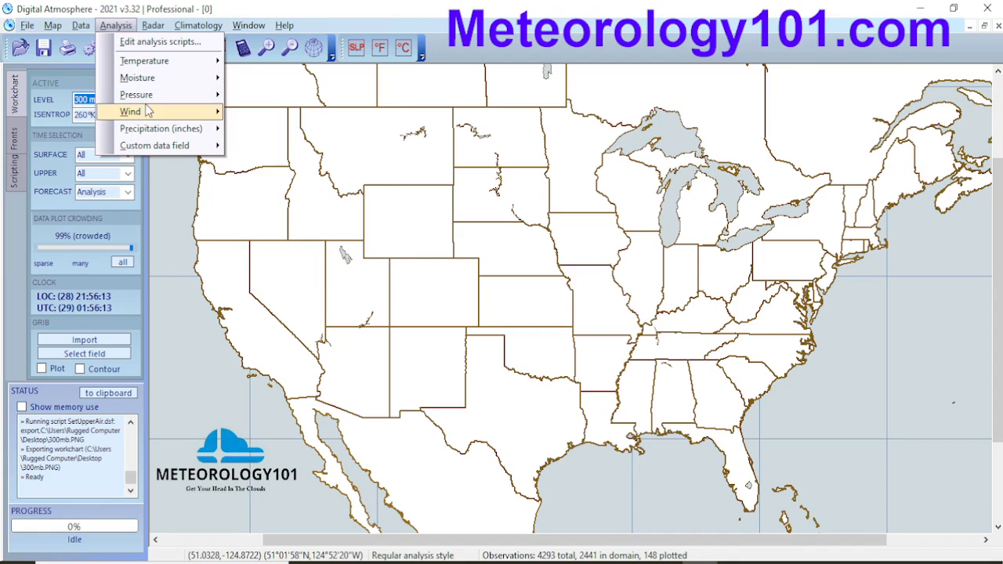
{"action": "mouse_move", "coordinate": [155, 95]}
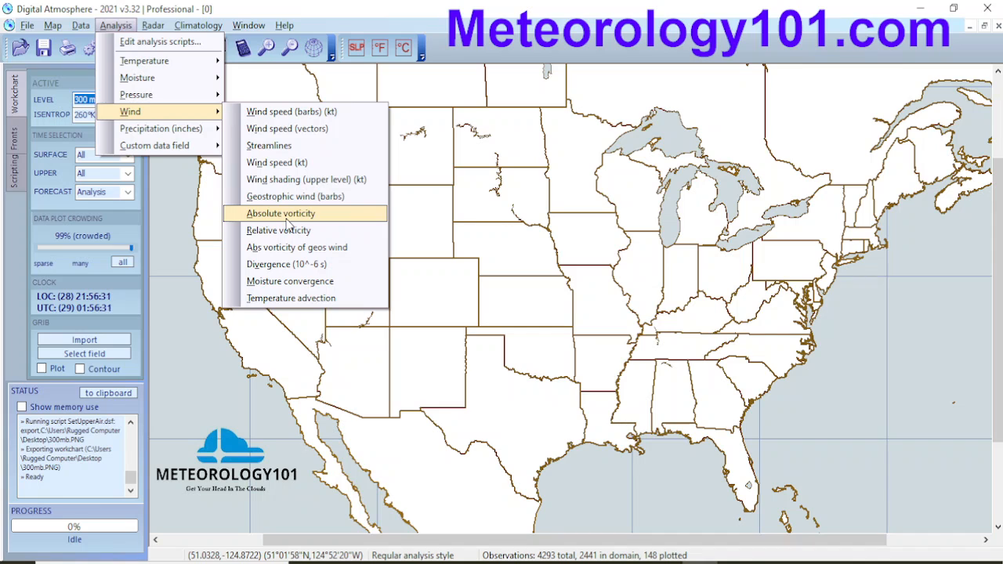
{"action": "left_click", "coordinate": [321, 181]}
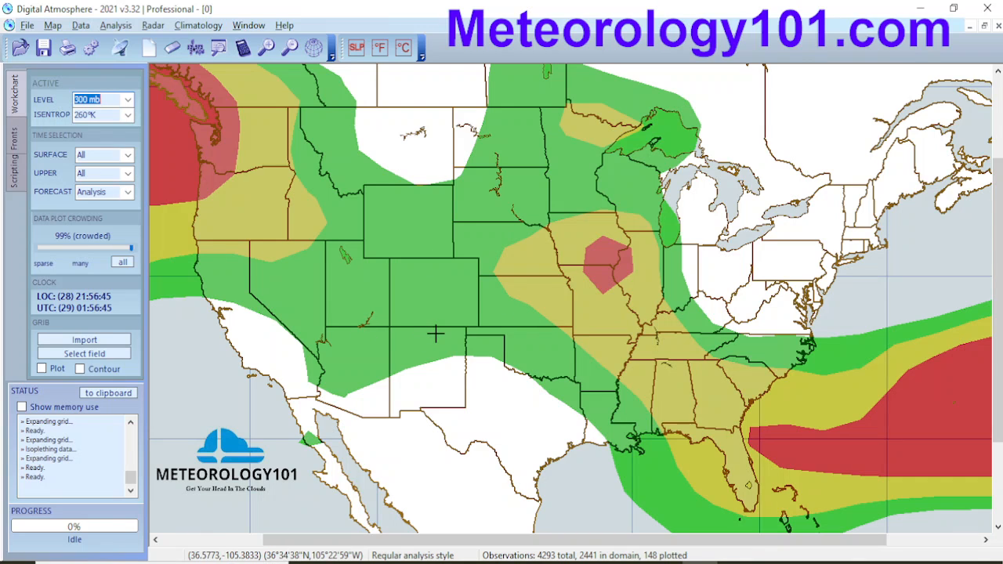
Plot height contours in metres over the 300 mb wind shading and add the station data plot
{"action": "left_click", "coordinate": [115, 25]}
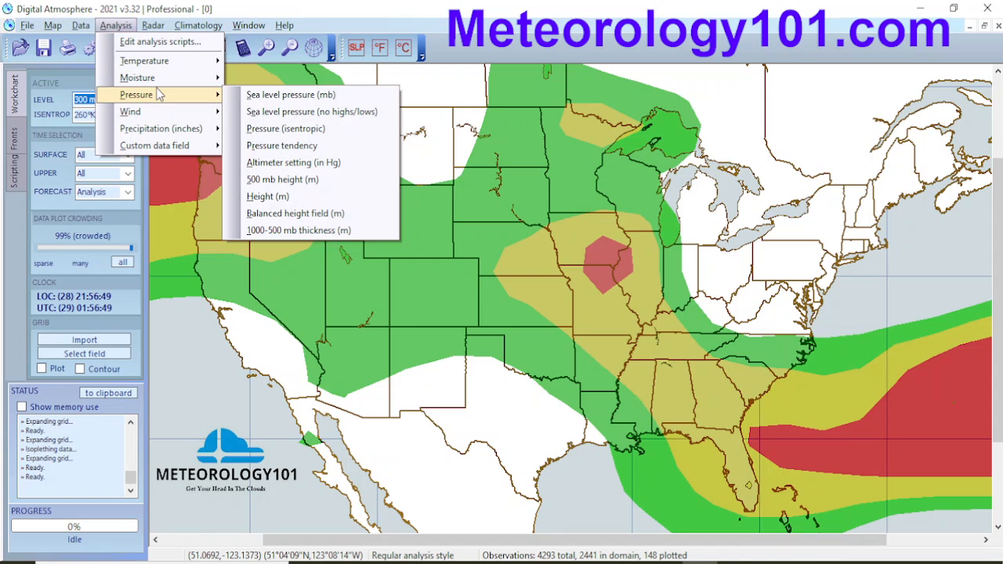
{"action": "left_click", "coordinate": [268, 196]}
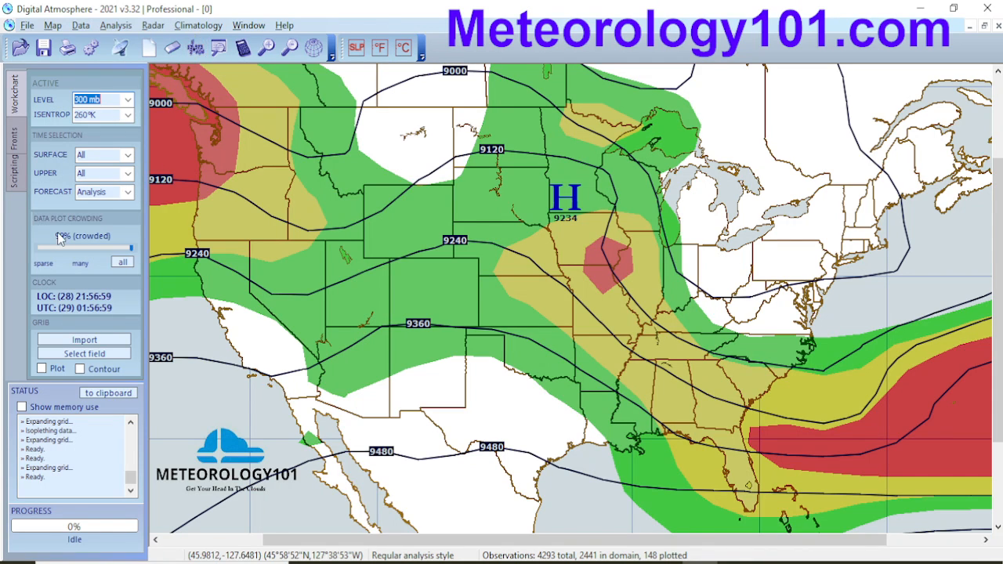
{"action": "left_click", "coordinate": [195, 48]}
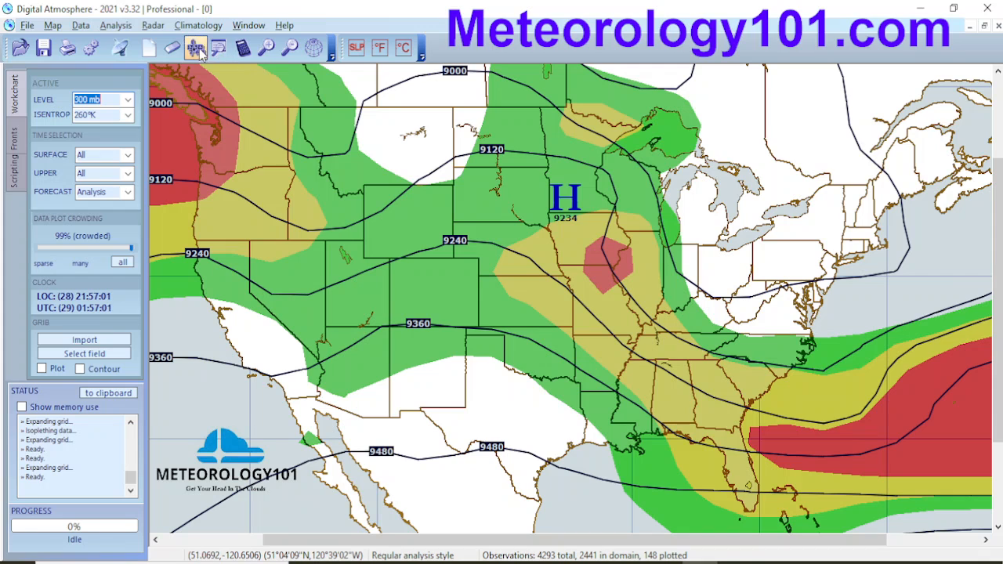
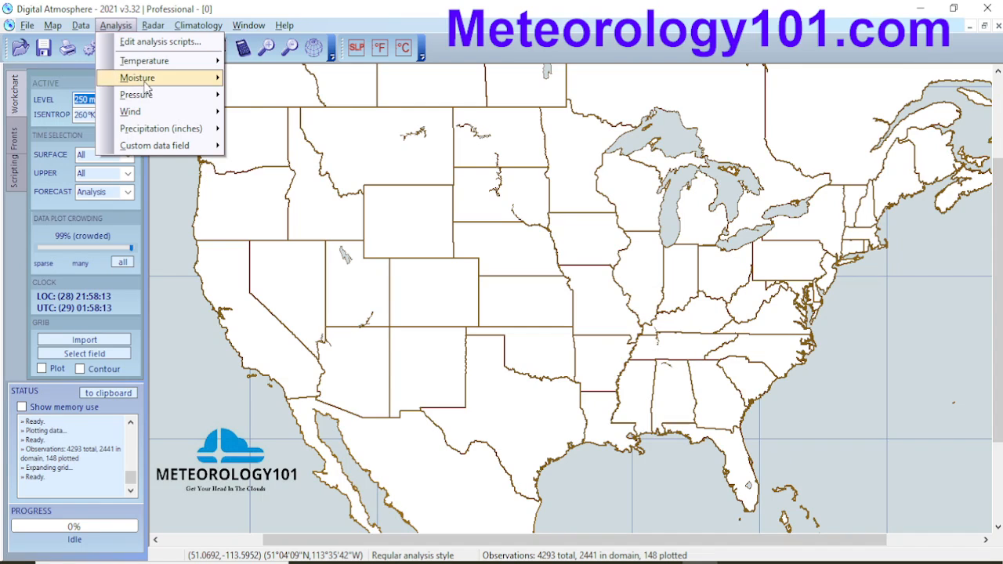
Plot upper-level wind shading in knots for the 250 mb level
{"action": "mouse_move", "coordinate": [156, 111]}
{"action": "left_click", "coordinate": [294, 182]}
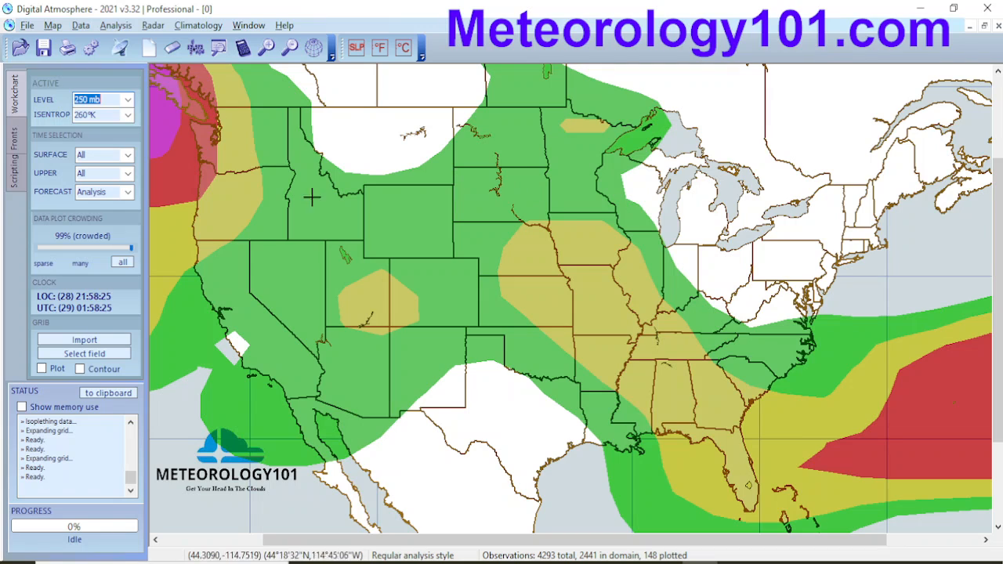
Clear the wind shading from the map and replot upper-level wind shading for the 850 mb level
{"action": "left_click", "coordinate": [128, 100]}
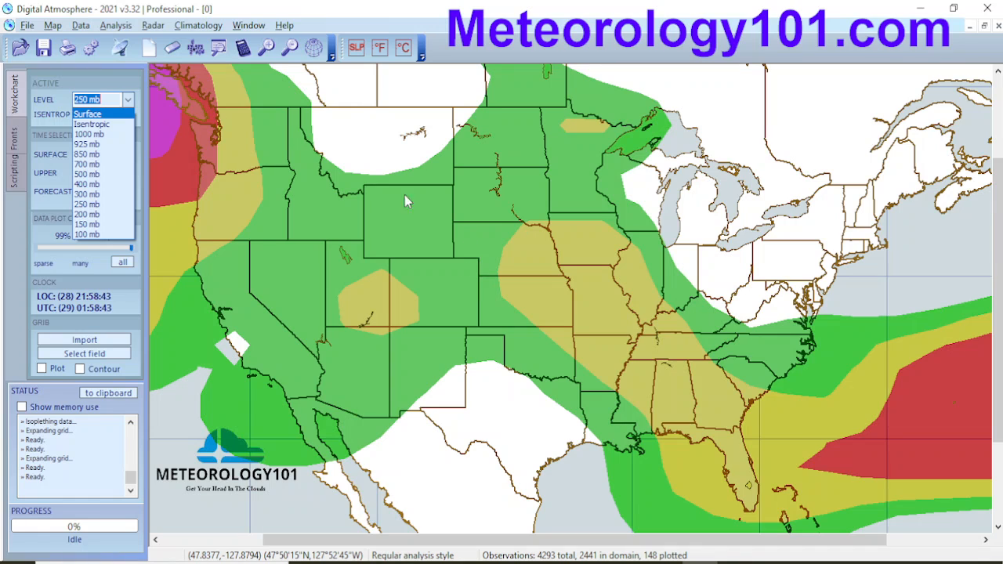
{"action": "left_click", "coordinate": [169, 51]}
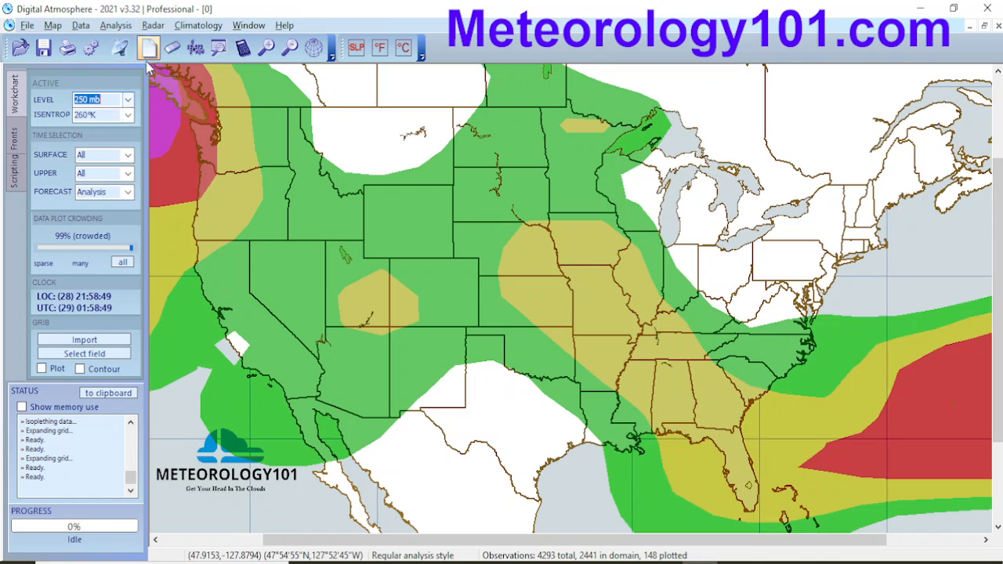
{"action": "left_click", "coordinate": [127, 99]}
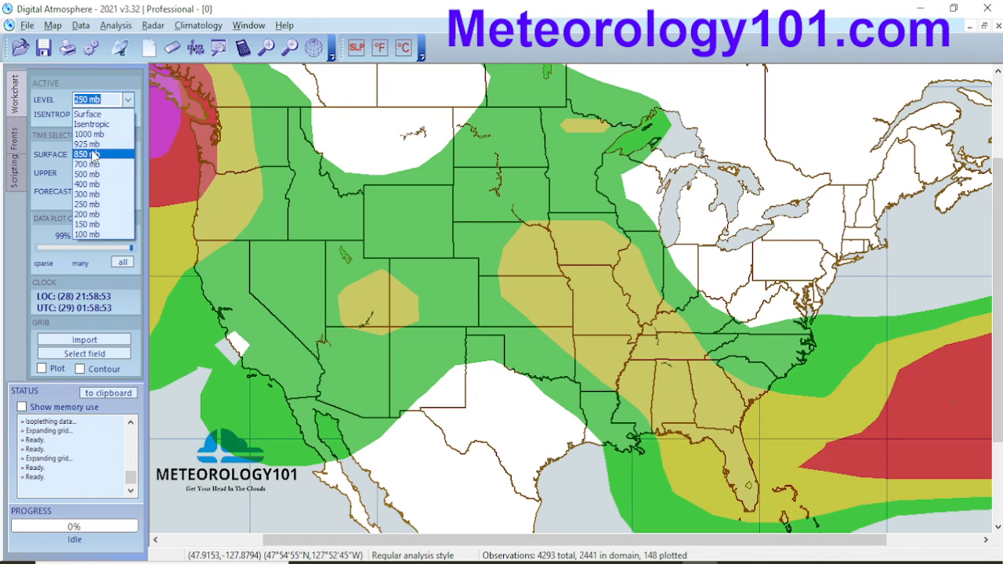
{"action": "left_click", "coordinate": [102, 154]}
{"action": "left_click", "coordinate": [157, 47]}
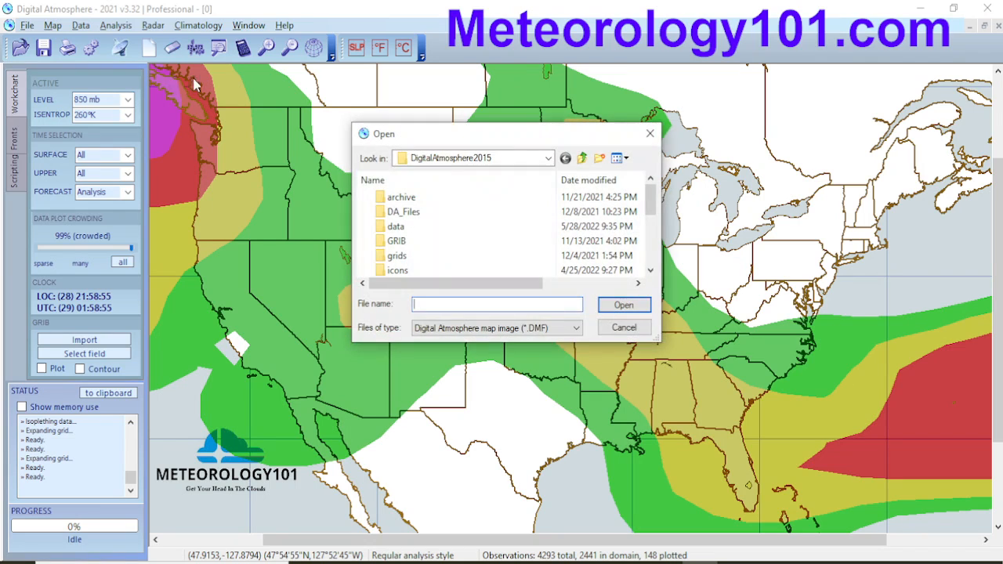
{"action": "left_click", "coordinate": [652, 135]}
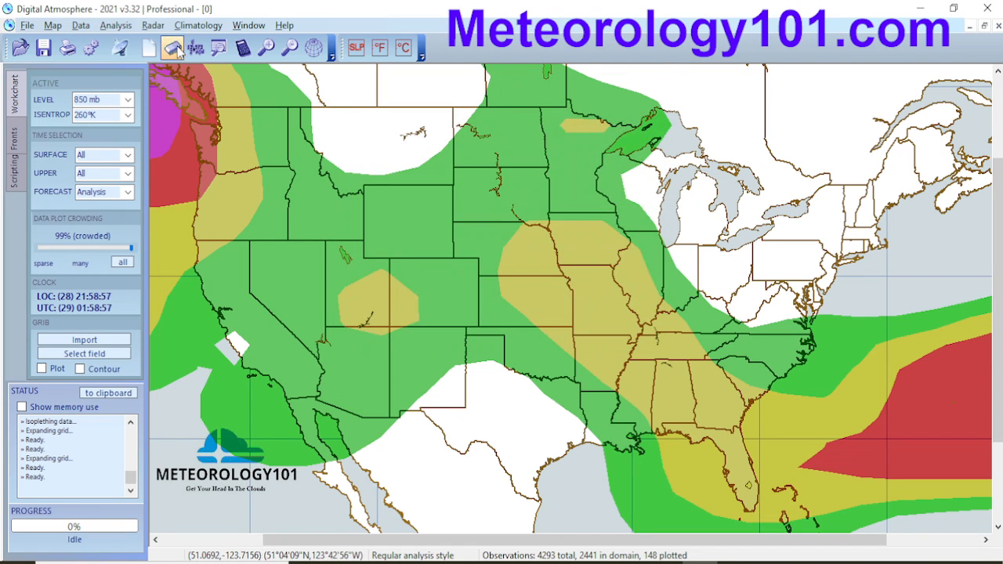
{"action": "left_click", "coordinate": [173, 47]}
{"action": "left_click", "coordinate": [116, 25]}
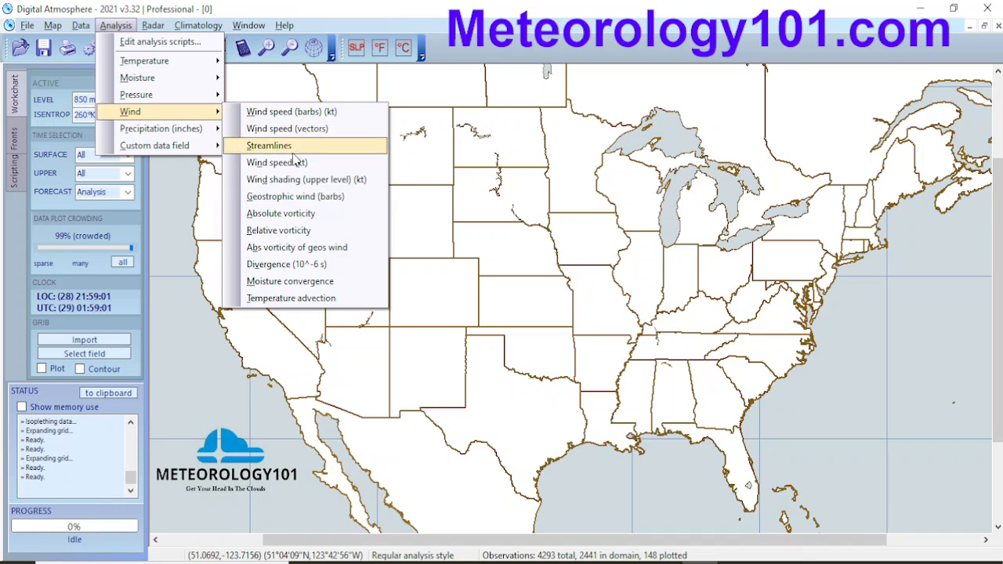
{"action": "left_click", "coordinate": [282, 179]}
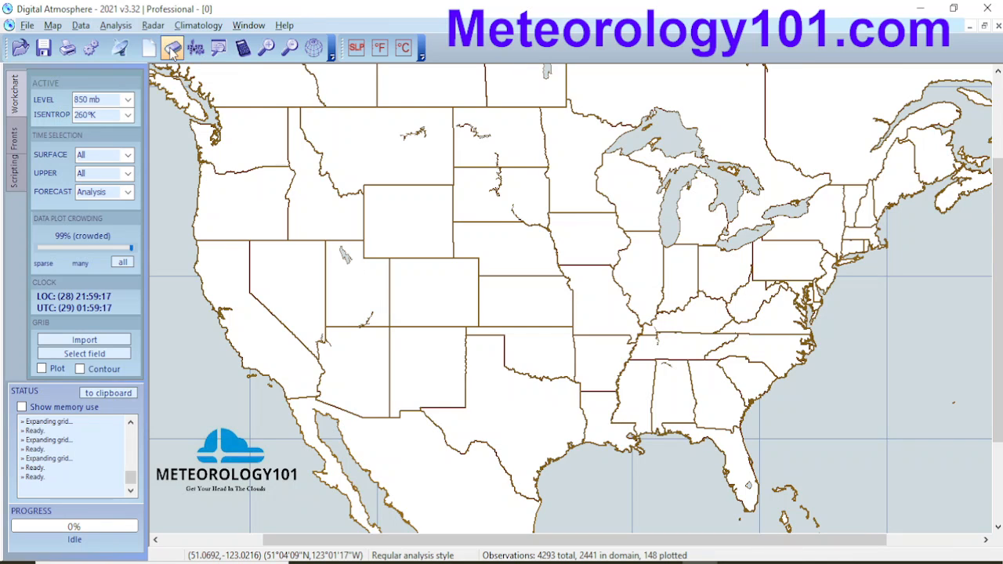
Set the active level to Surface
{"action": "left_click", "coordinate": [15, 166]}
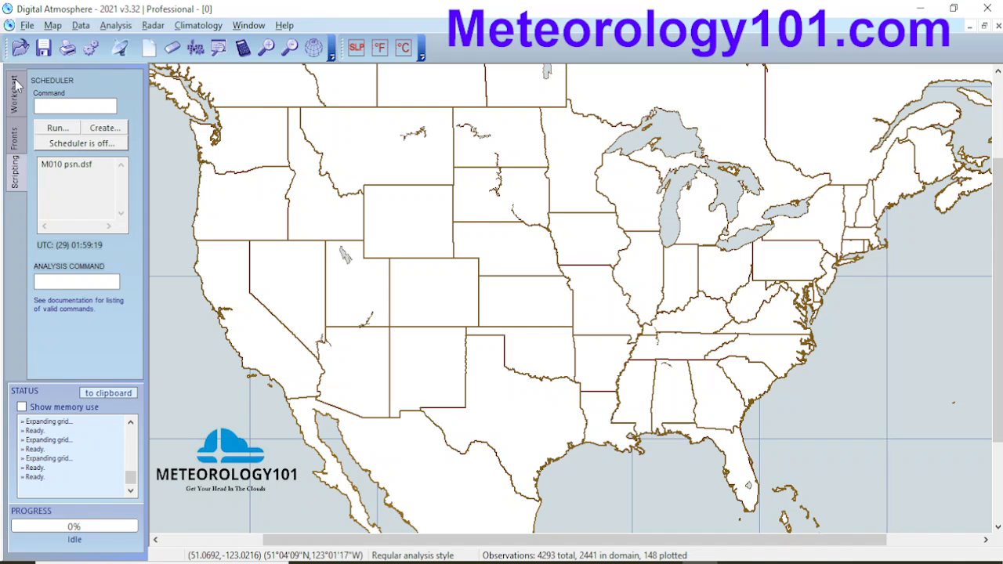
{"action": "left_click", "coordinate": [16, 83]}
{"action": "left_click", "coordinate": [129, 100]}
{"action": "left_click", "coordinate": [94, 112]}
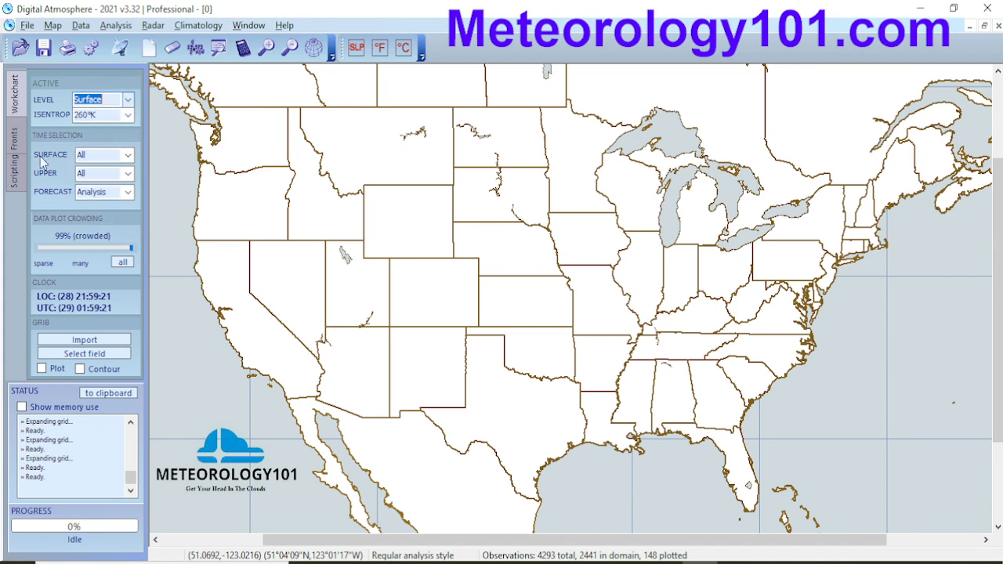
Run the LowShear.dsf script on the cleared map
{"action": "left_click", "coordinate": [16, 167]}
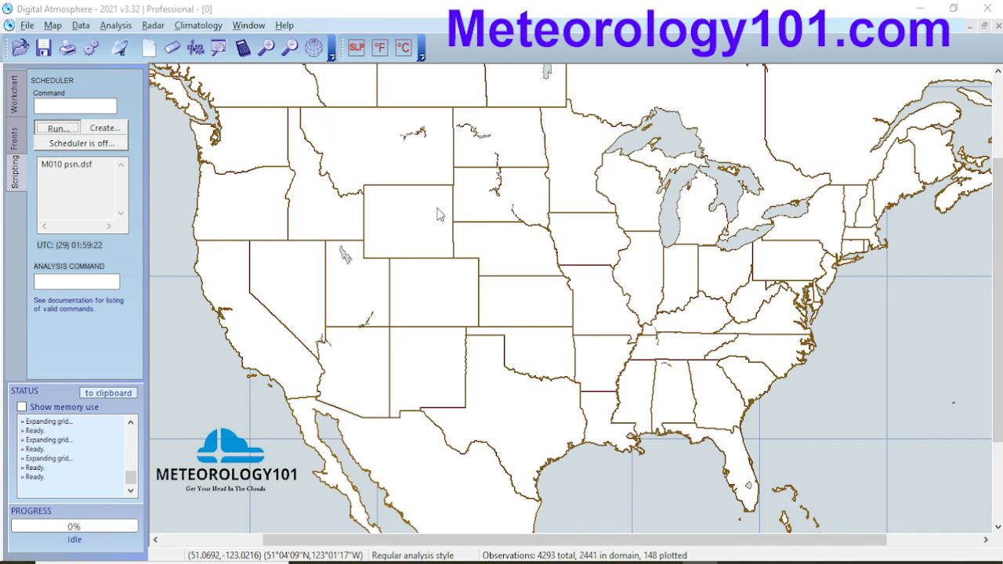
{"action": "left_click", "coordinate": [57, 128]}
{"action": "scroll", "coordinate": [462, 250], "scroll_direction": "down", "scroll_amount": 3}
{"action": "scroll", "coordinate": [462, 251], "scroll_direction": "down", "scroll_amount": 5}
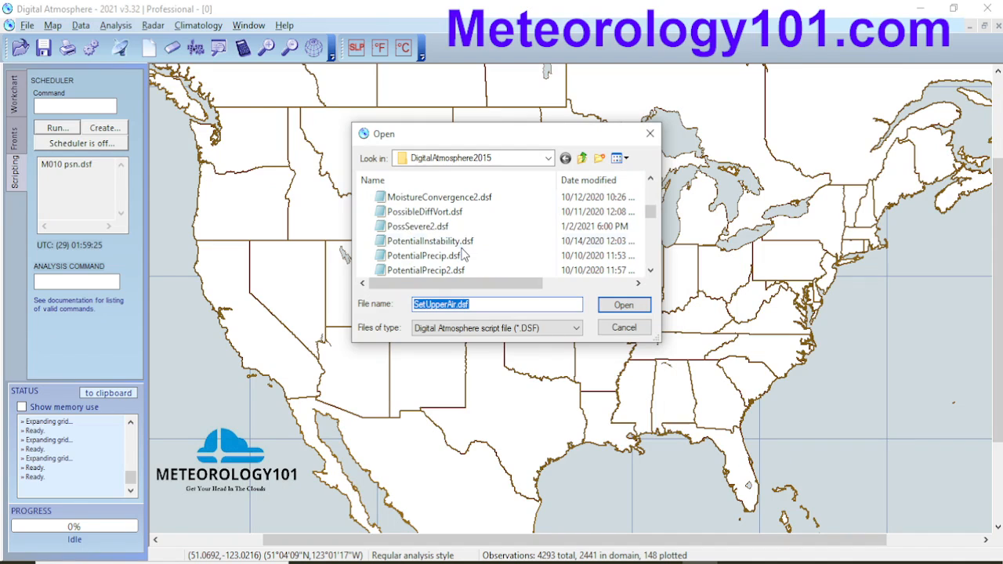
{"action": "scroll", "coordinate": [461, 249], "scroll_direction": "up", "scroll_amount": 1}
{"action": "double_click", "coordinate": [420, 202]}
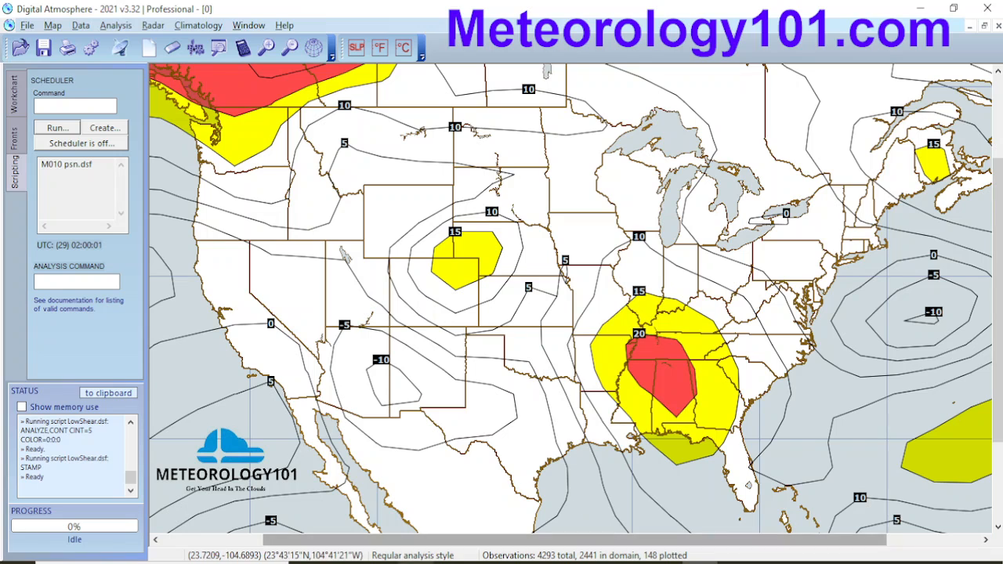
Switch to the web browser and view the Storm Prediction Center Day 1 Convective Outlook from the Chase bookmarks
{"action": "left_click", "coordinate": [415, 561]}
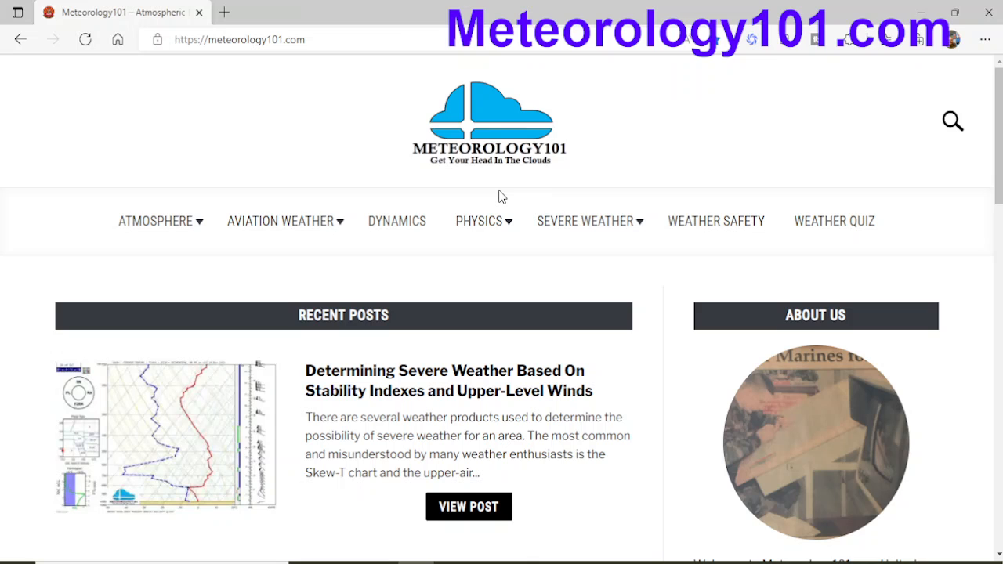
{"action": "key", "text": "ctrl+shift+b"}
{"action": "left_click", "coordinate": [309, 65]}
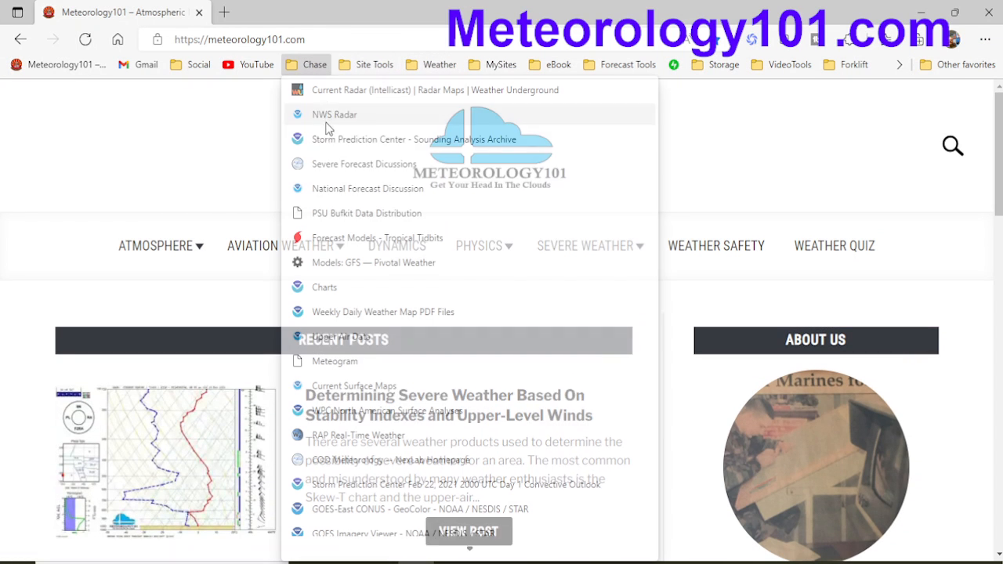
{"action": "left_click", "coordinate": [349, 484]}
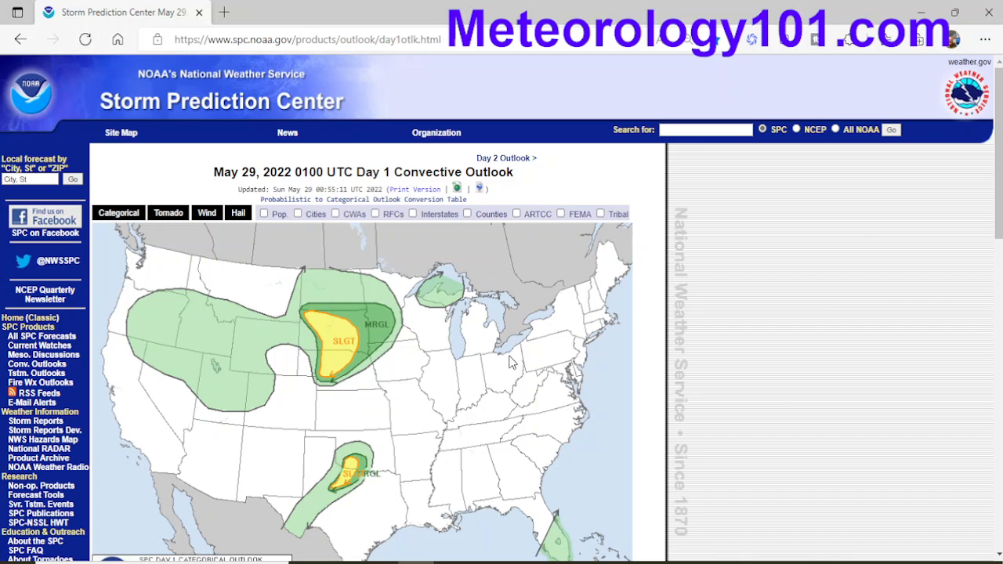
{"action": "scroll", "coordinate": [509, 362], "scroll_direction": "down", "scroll_amount": 2}
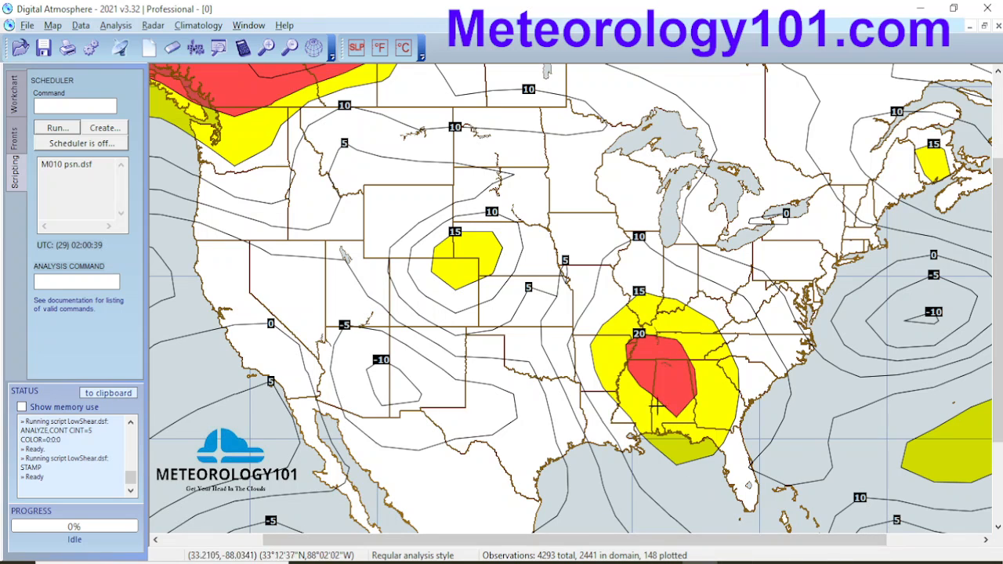
Run the ThetaEAdvection.dsf script from the DigitalAtmosphere2015 folder
{"action": "left_click", "coordinate": [115, 25]}
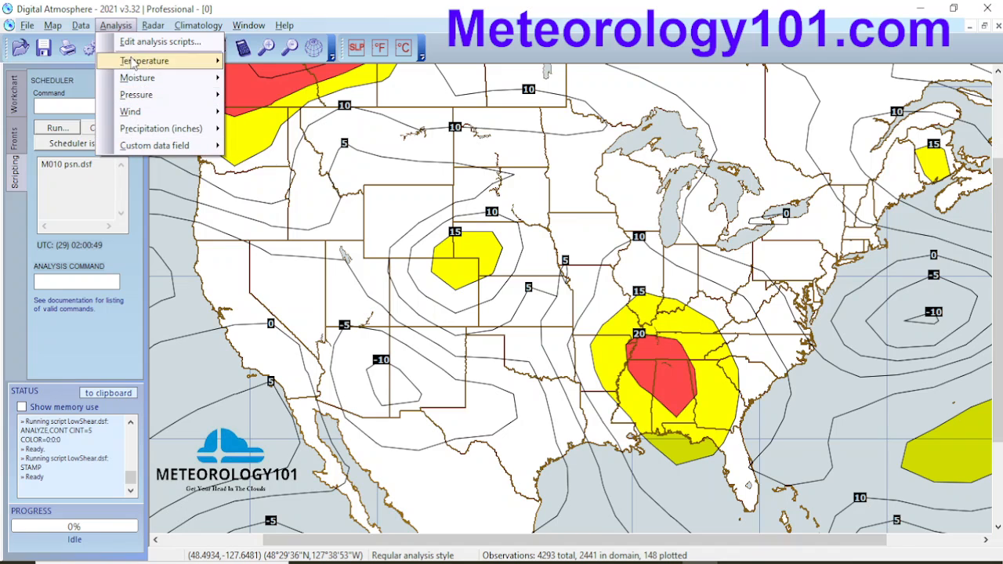
{"action": "left_click", "coordinate": [57, 127]}
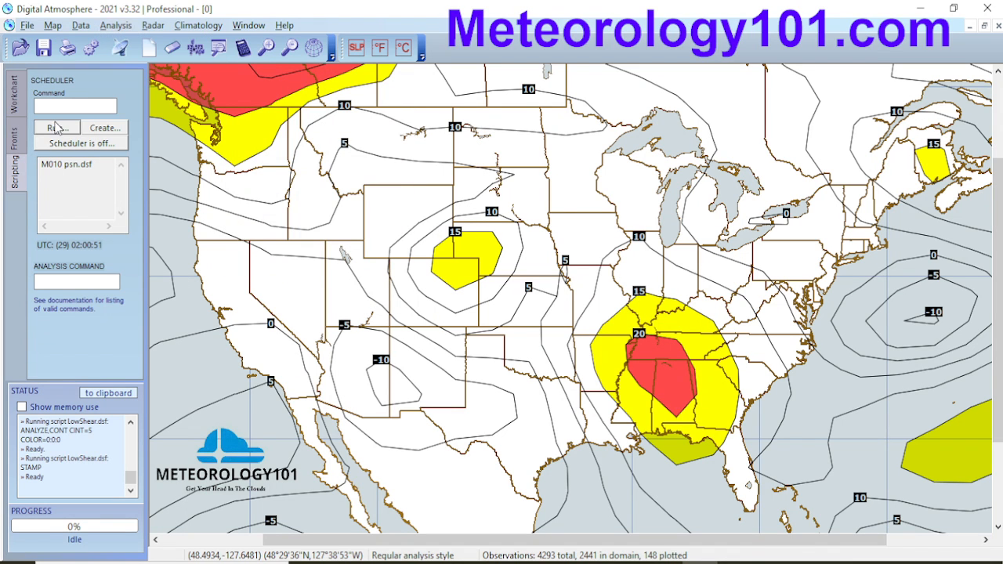
{"action": "left_click", "coordinate": [58, 129]}
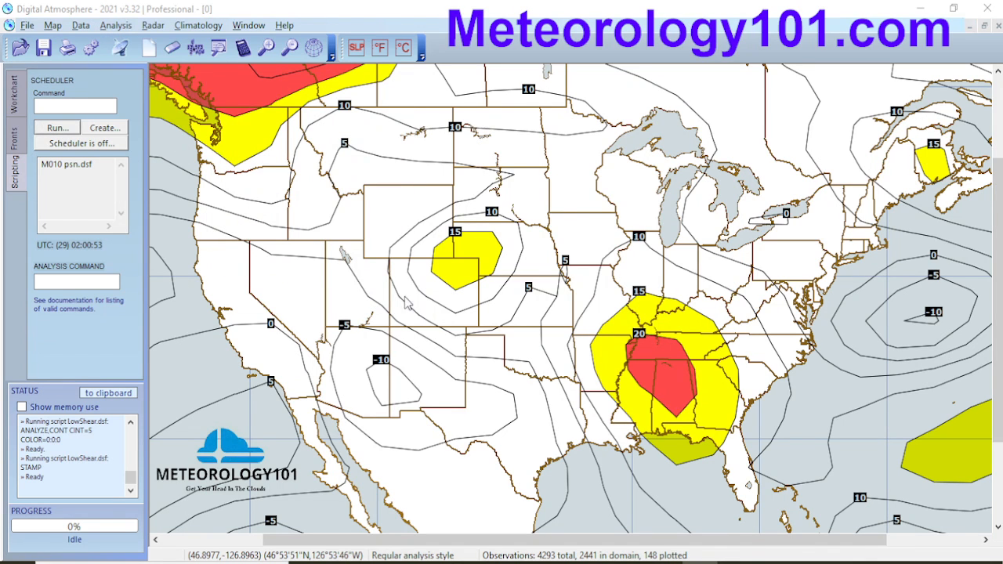
{"action": "scroll", "coordinate": [428, 261], "scroll_direction": "down", "scroll_amount": 10}
{"action": "scroll", "coordinate": [428, 261], "scroll_direction": "down", "scroll_amount": 6}
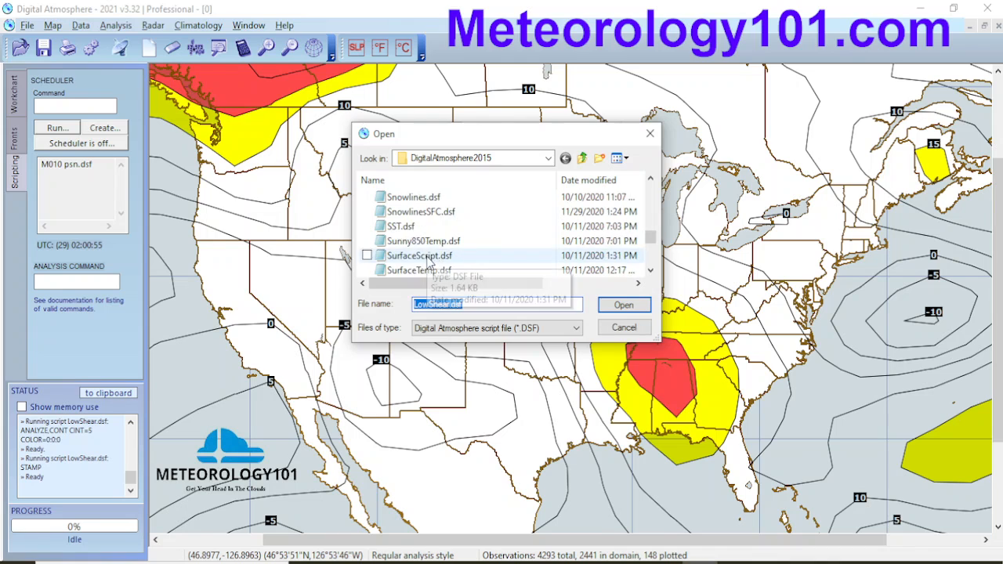
{"action": "scroll", "coordinate": [431, 243], "scroll_direction": "up", "scroll_amount": 1}
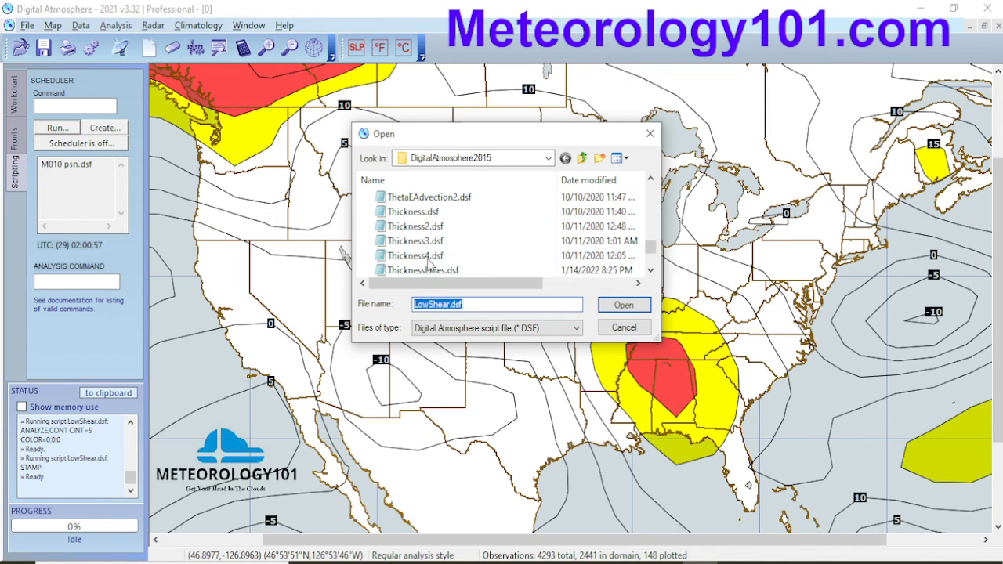
{"action": "left_click", "coordinate": [433, 199]}
{"action": "scroll", "coordinate": [435, 204], "scroll_direction": "up", "scroll_amount": 1}
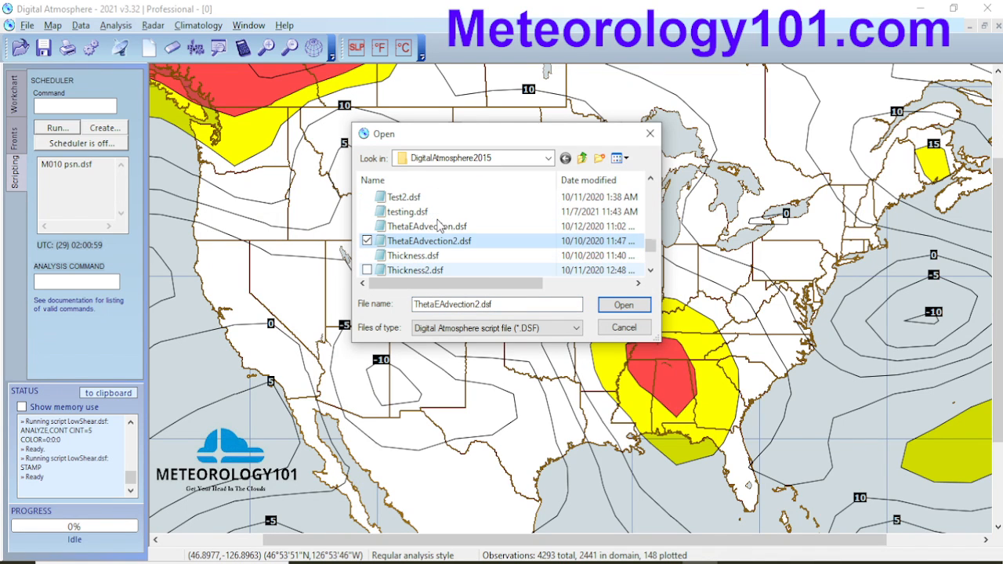
{"action": "double_click", "coordinate": [431, 227]}
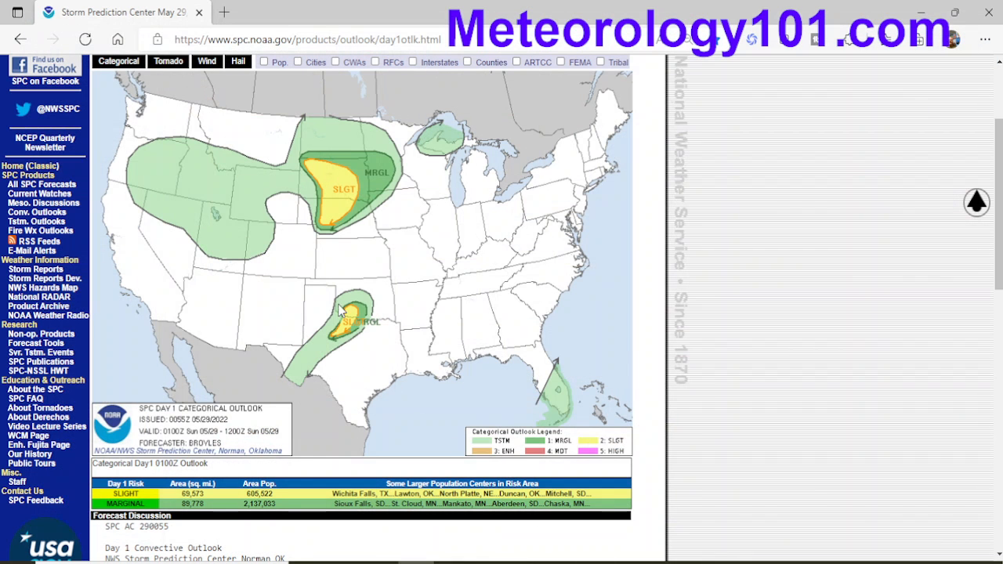
Examine the Day 1 hail and wind outlook maps and return to the categorical outlook
{"action": "left_click", "coordinate": [239, 61]}
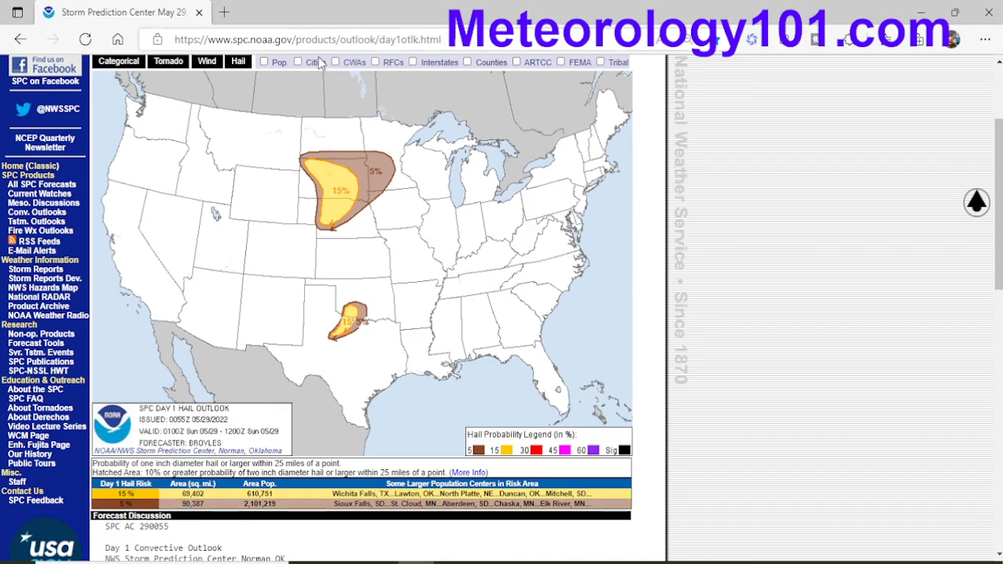
{"action": "scroll", "coordinate": [715, 235], "scroll_direction": "up", "scroll_amount": 1}
{"action": "left_click", "coordinate": [207, 137]}
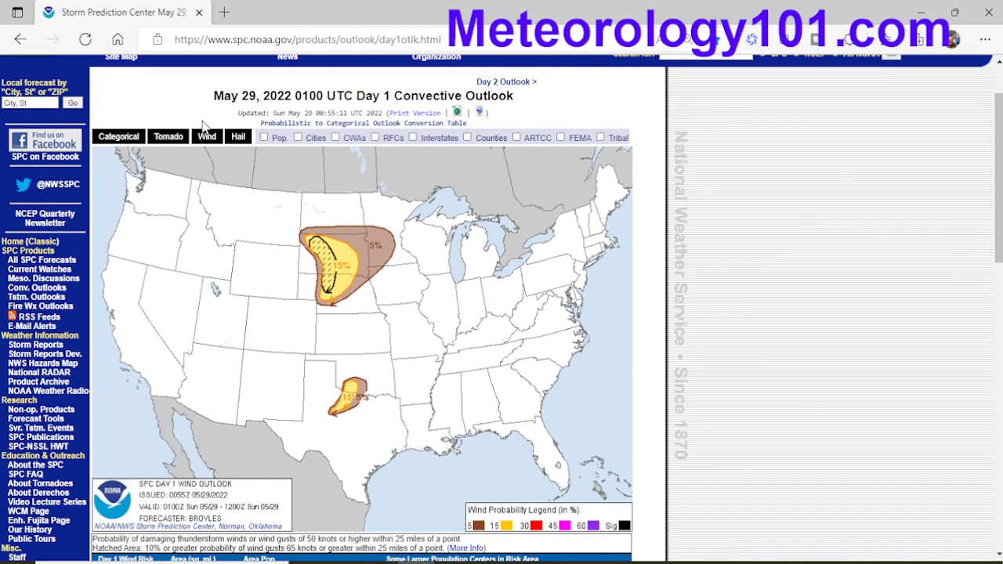
{"action": "left_click", "coordinate": [118, 137]}
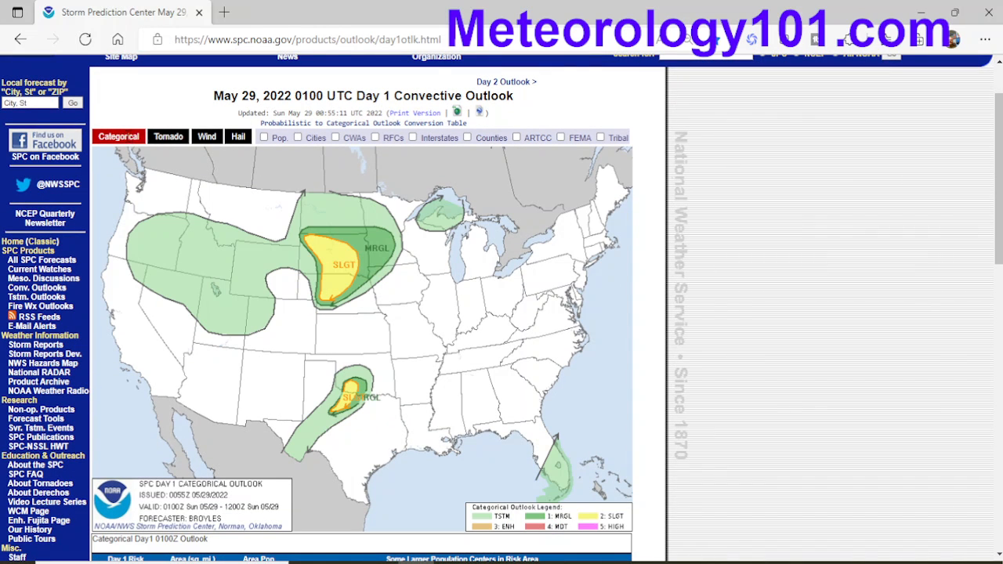
Review the Day 2, Day 3 and Day 4-8 severe weather outlooks, then return to the Day 3 outlook
{"action": "left_click", "coordinate": [508, 81]}
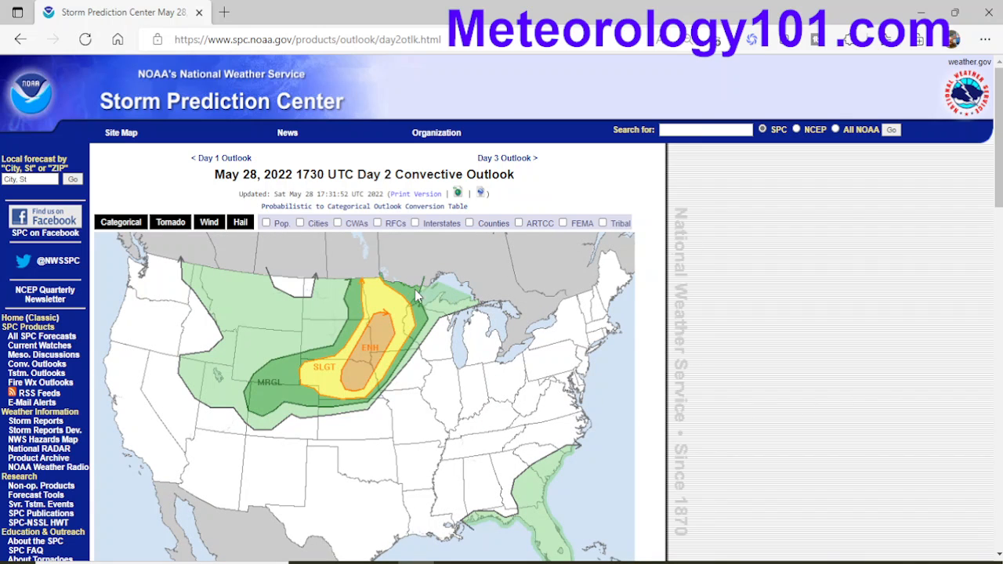
{"action": "left_click", "coordinate": [525, 159]}
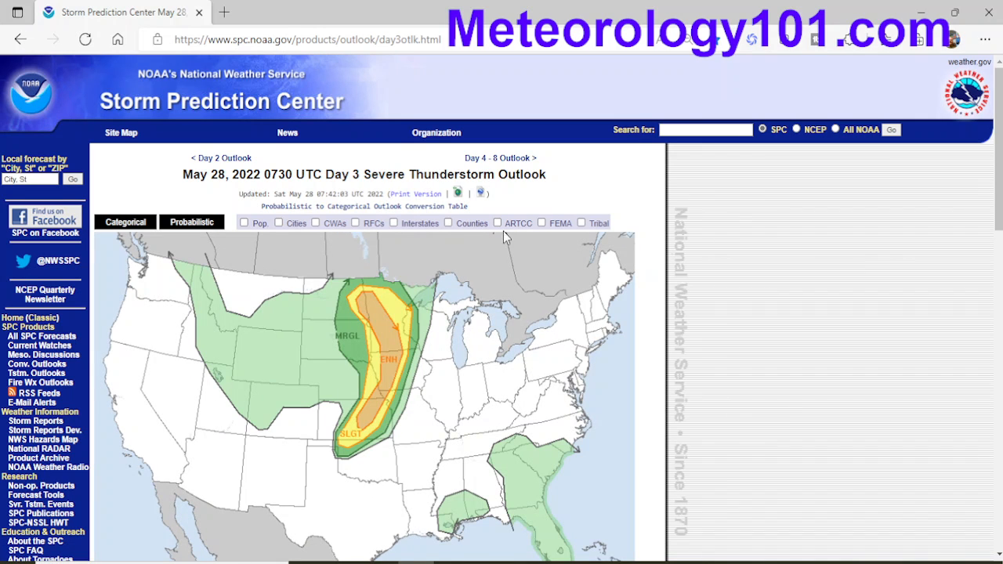
{"action": "left_click", "coordinate": [501, 157]}
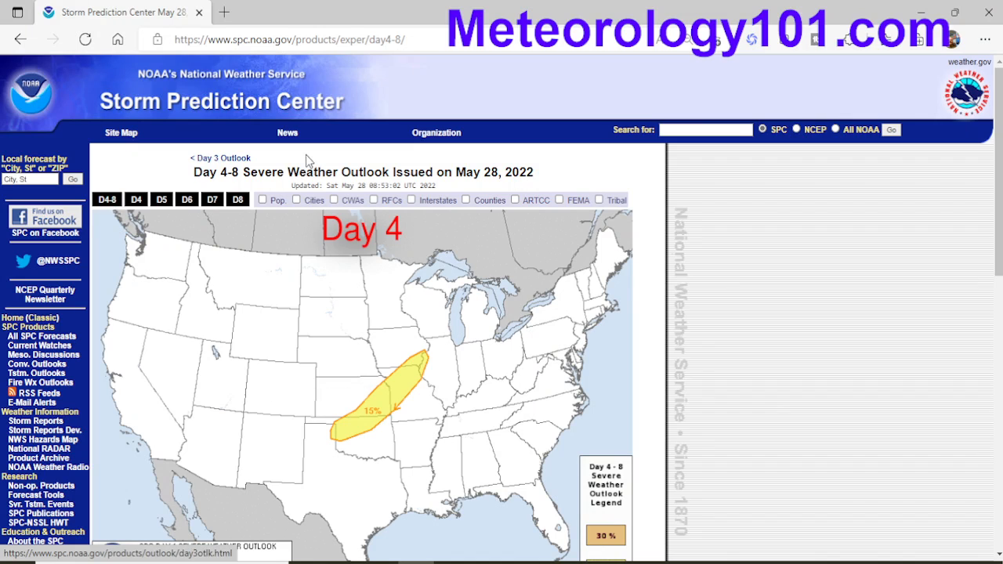
{"action": "left_click", "coordinate": [221, 160]}
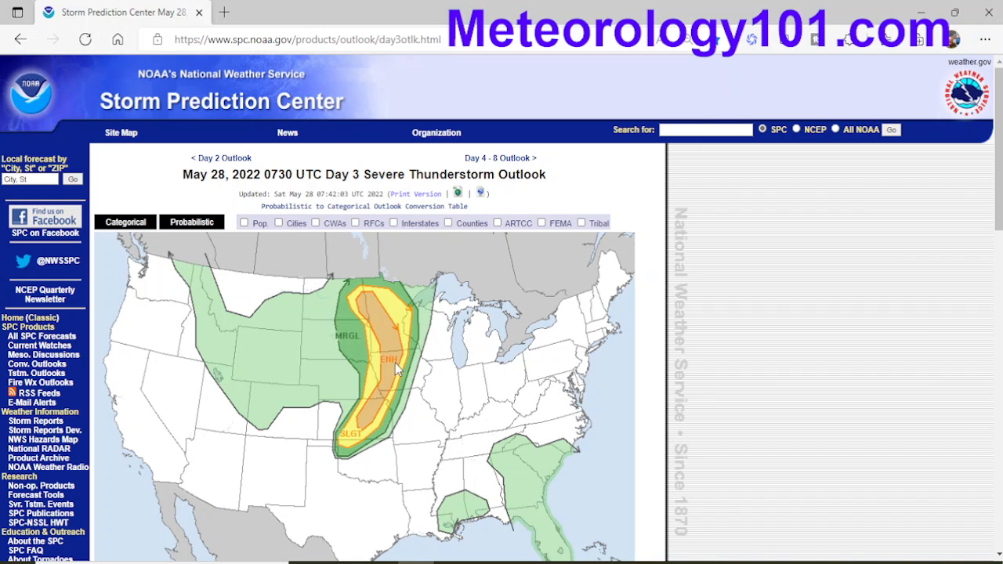
Compare the Day 3 probabilistic and categorical outlook maps and read the Day 3 forecast discussion
{"action": "scroll", "coordinate": [637, 437], "scroll_direction": "down", "scroll_amount": 2}
{"action": "scroll", "coordinate": [488, 417], "scroll_direction": "up", "scroll_amount": 1}
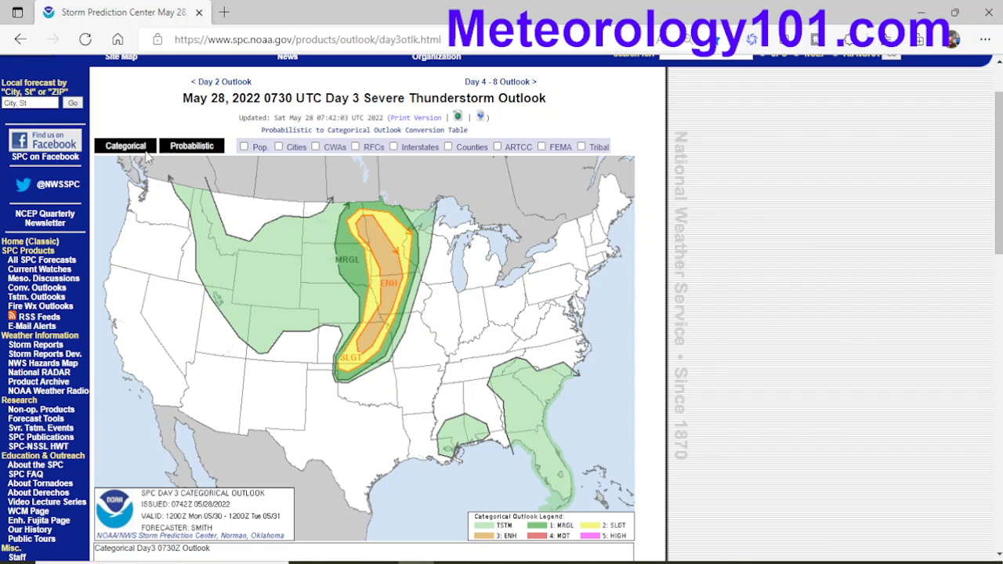
{"action": "mouse_move", "coordinate": [191, 146]}
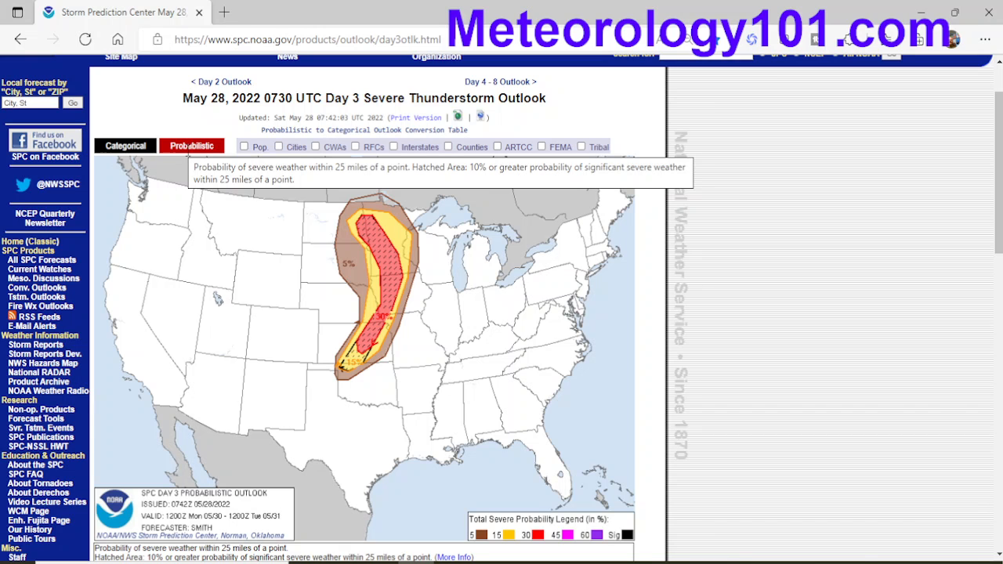
{"action": "mouse_move", "coordinate": [135, 159]}
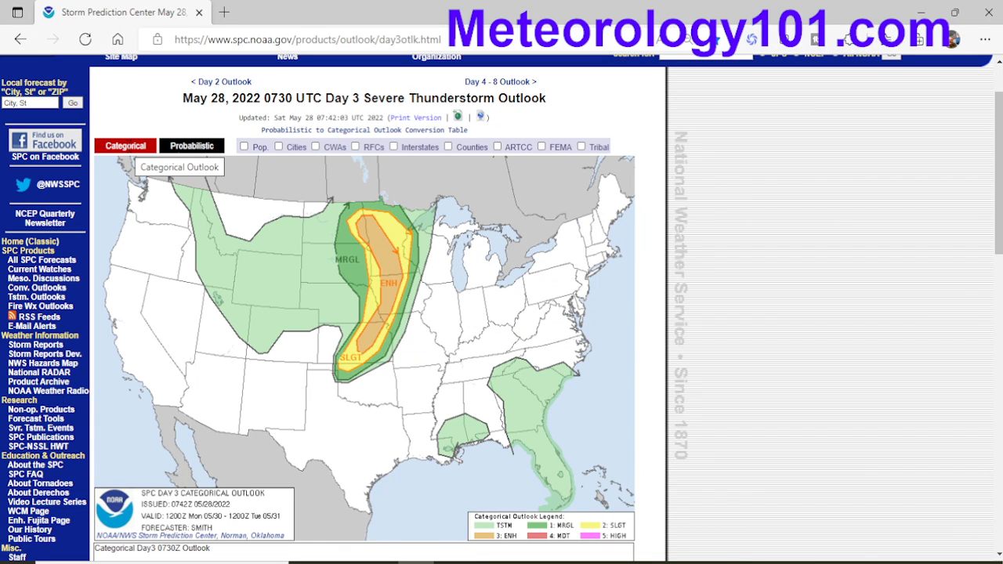
{"action": "scroll", "coordinate": [610, 418], "scroll_direction": "down", "scroll_amount": 2}
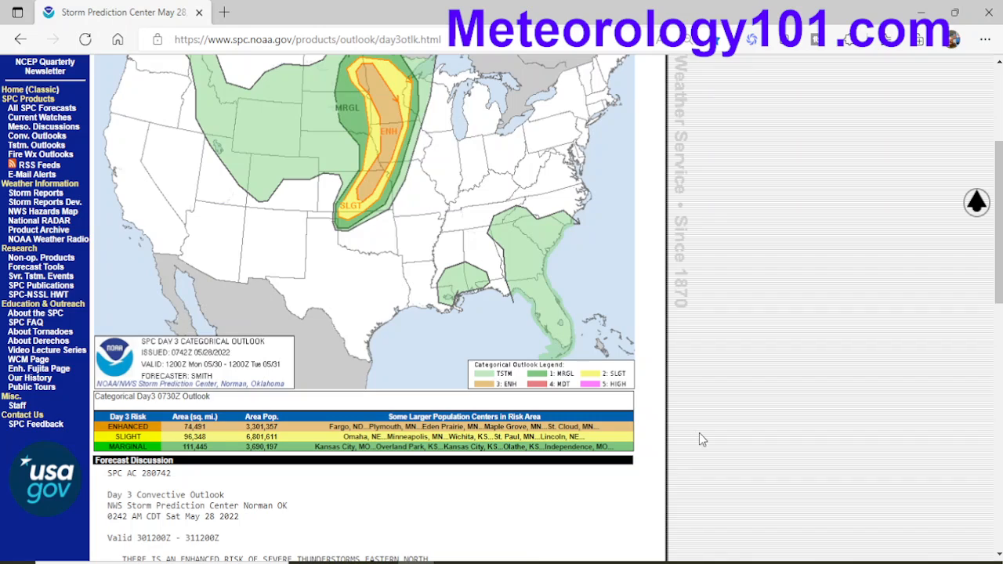
{"action": "scroll", "coordinate": [699, 433], "scroll_direction": "up", "scroll_amount": 3}
{"action": "scroll", "coordinate": [713, 427], "scroll_direction": "down", "scroll_amount": 5}
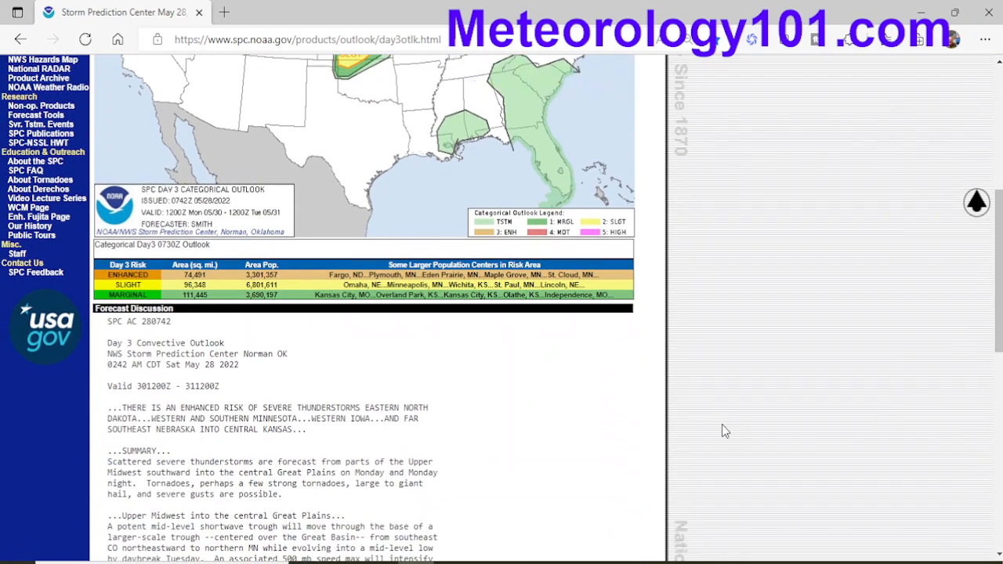
{"action": "scroll", "coordinate": [722, 424], "scroll_direction": "down", "scroll_amount": 1}
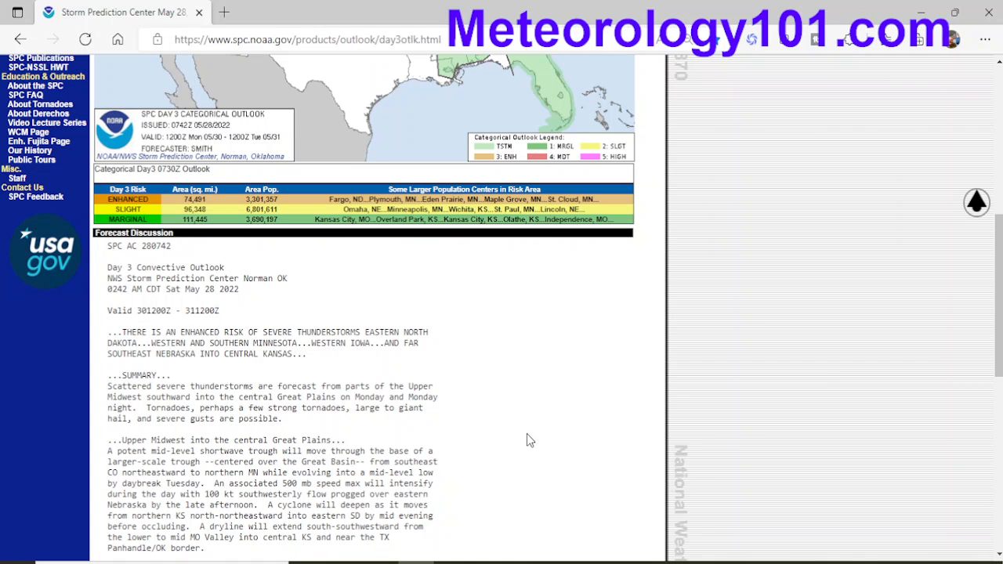
{"action": "scroll", "coordinate": [407, 382], "scroll_direction": "up", "scroll_amount": 7}
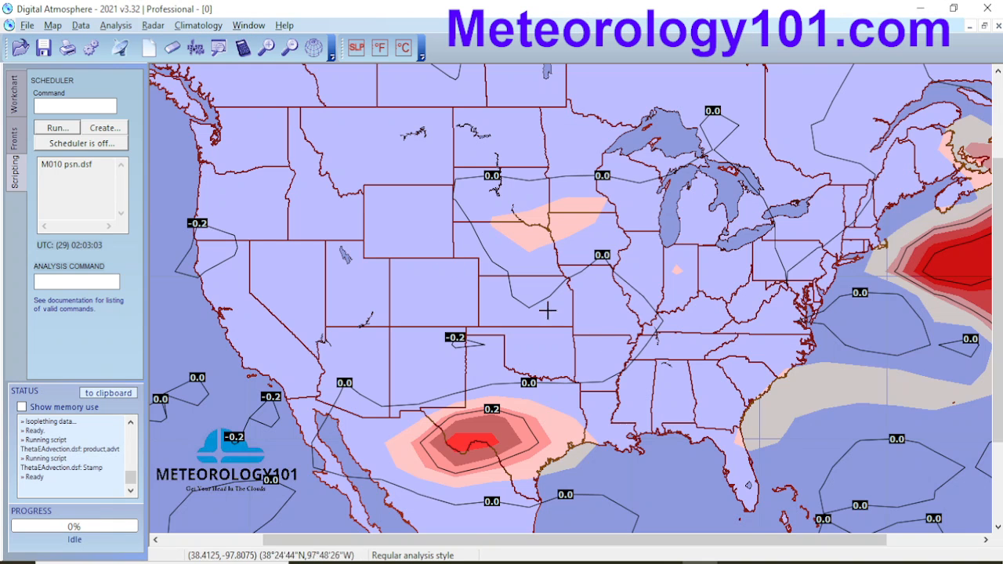
Back in Digital Atmosphere, enlarge the script file dialog and run the TTIndex.dsf script from the DigitalAtmosphere2015 folder
{"action": "left_click", "coordinate": [59, 129]}
{"action": "scroll", "coordinate": [462, 233], "scroll_direction": "down", "scroll_amount": 3}
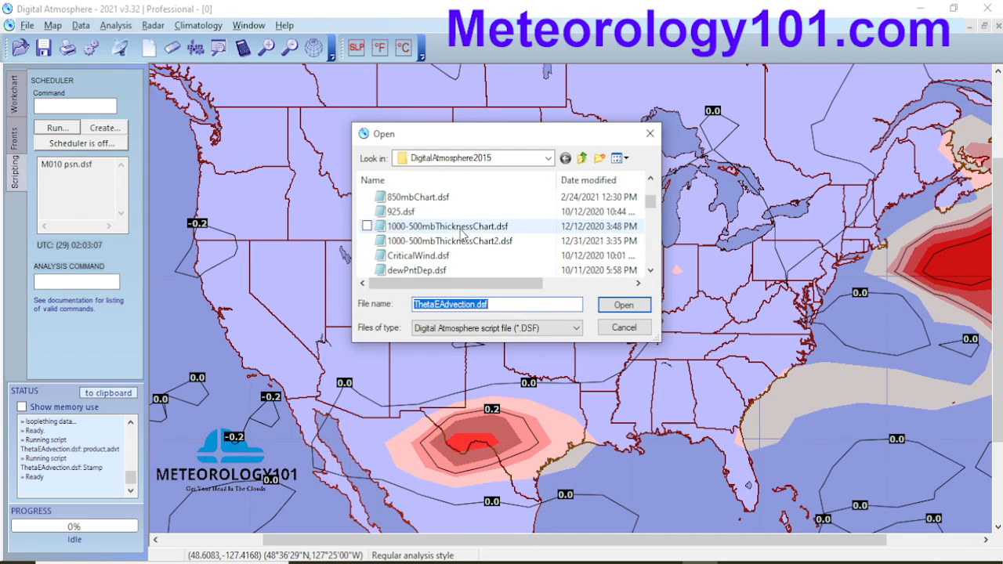
{"action": "scroll", "coordinate": [463, 234], "scroll_direction": "down", "scroll_amount": 3}
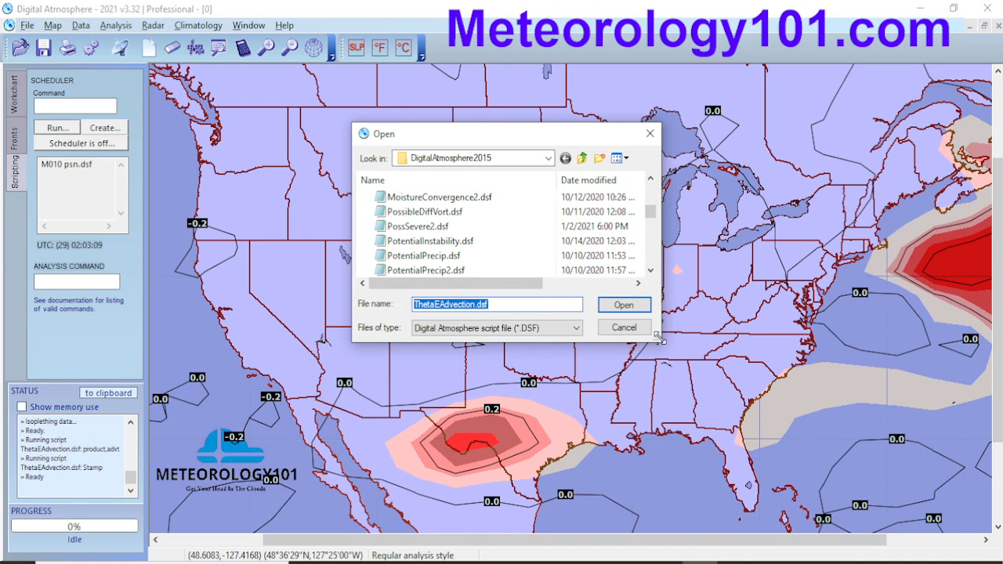
{"action": "left_click_drag", "start_coordinate": [658, 339], "coordinate": [749, 448]}
{"action": "scroll", "coordinate": [506, 296], "scroll_direction": "down", "scroll_amount": 4}
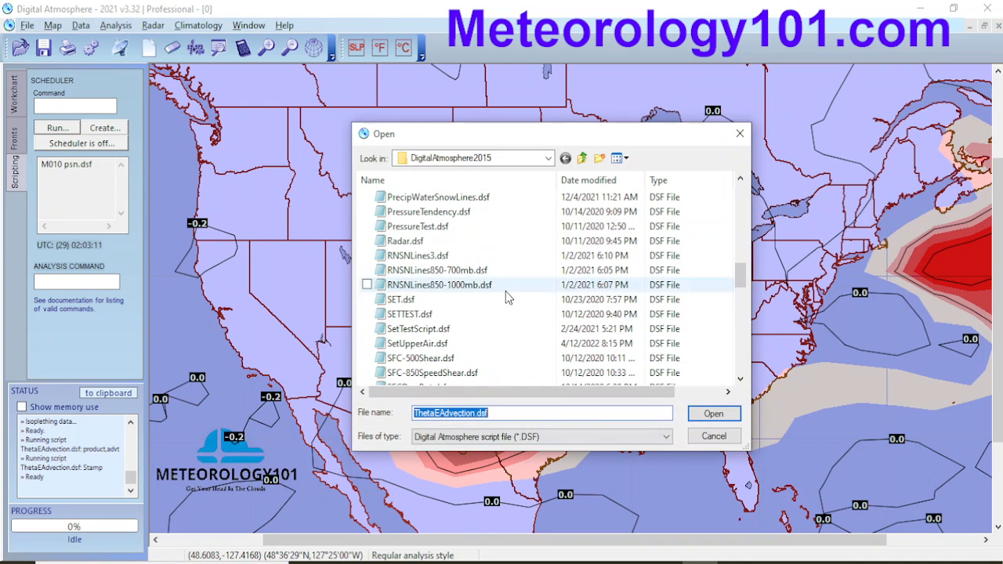
{"action": "scroll", "coordinate": [509, 296], "scroll_direction": "up", "scroll_amount": 2}
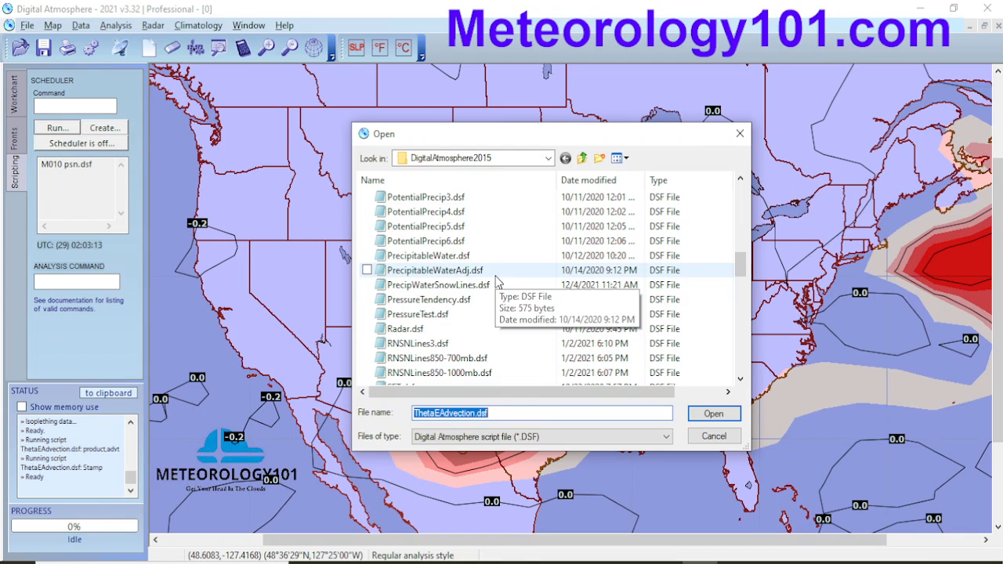
{"action": "scroll", "coordinate": [499, 298], "scroll_direction": "up", "scroll_amount": 1}
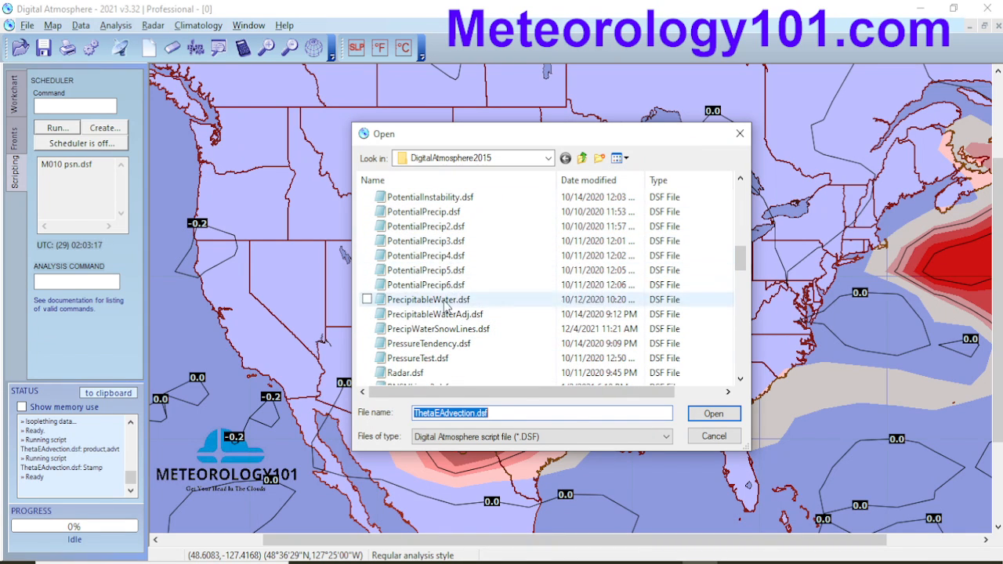
{"action": "scroll", "coordinate": [555, 350], "scroll_direction": "down", "scroll_amount": 1}
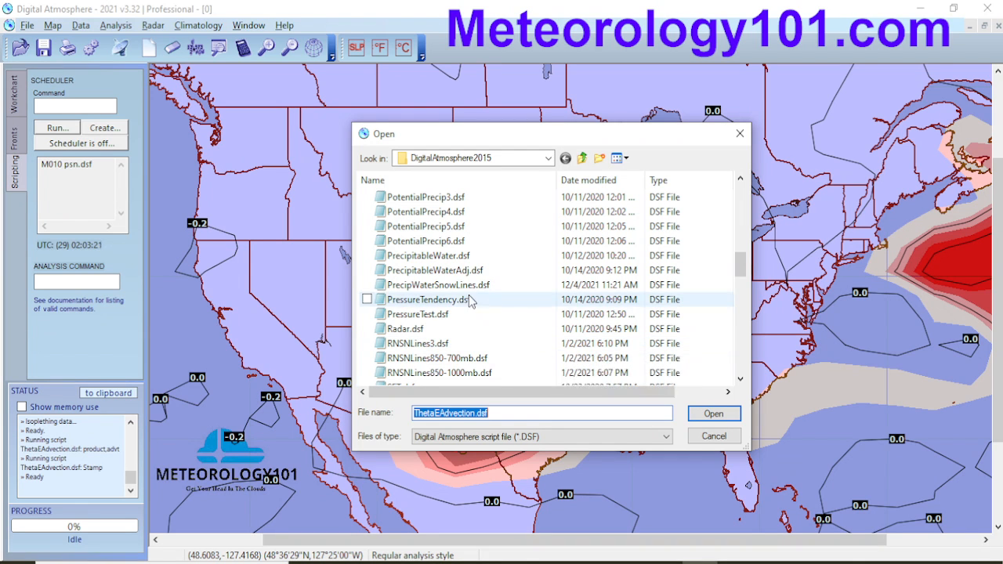
{"action": "scroll", "coordinate": [528, 312], "scroll_direction": "down", "scroll_amount": 4}
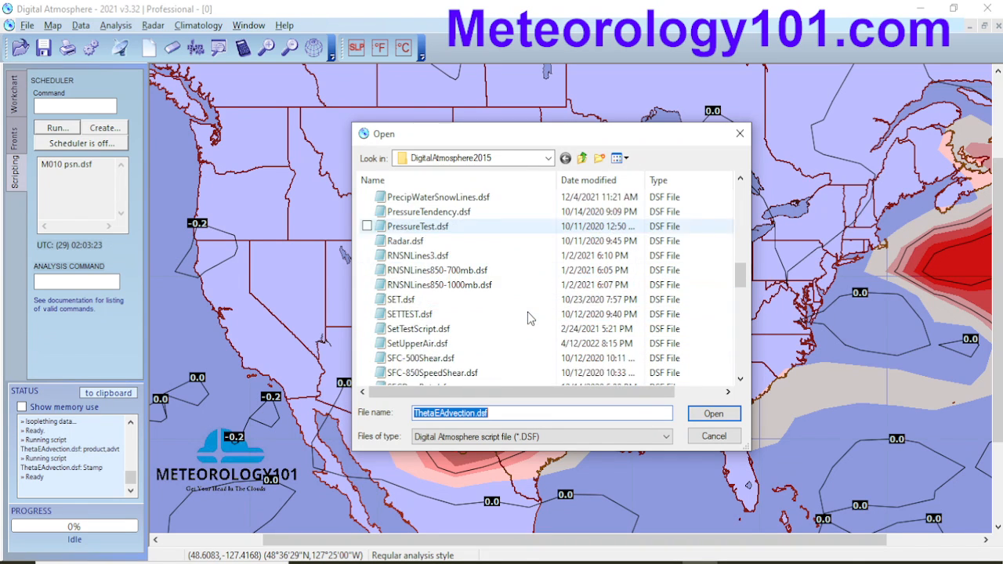
{"action": "scroll", "coordinate": [528, 317], "scroll_direction": "down", "scroll_amount": 10}
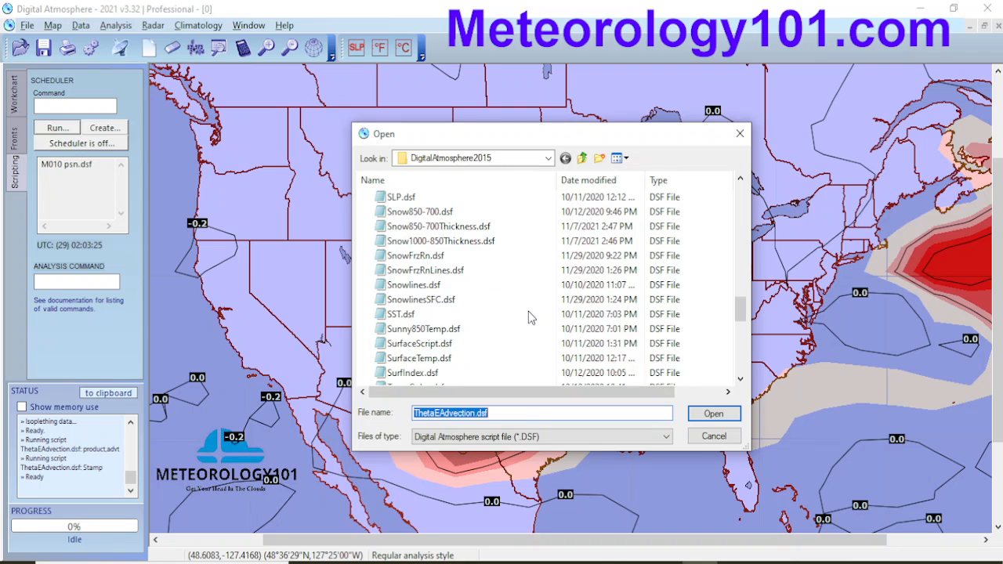
{"action": "scroll", "coordinate": [518, 315], "scroll_direction": "down", "scroll_amount": 4}
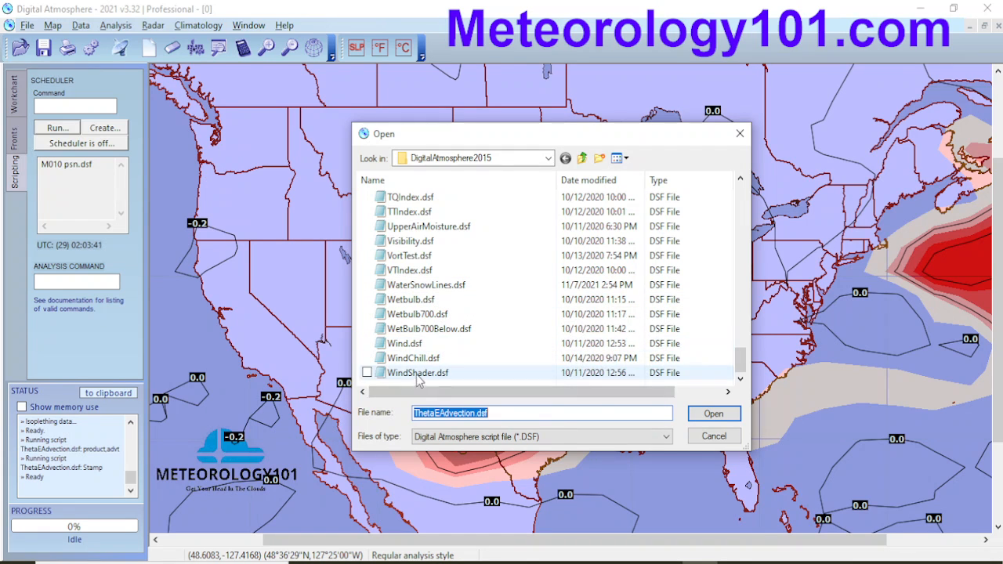
{"action": "scroll", "coordinate": [415, 349], "scroll_direction": "up", "scroll_amount": 3}
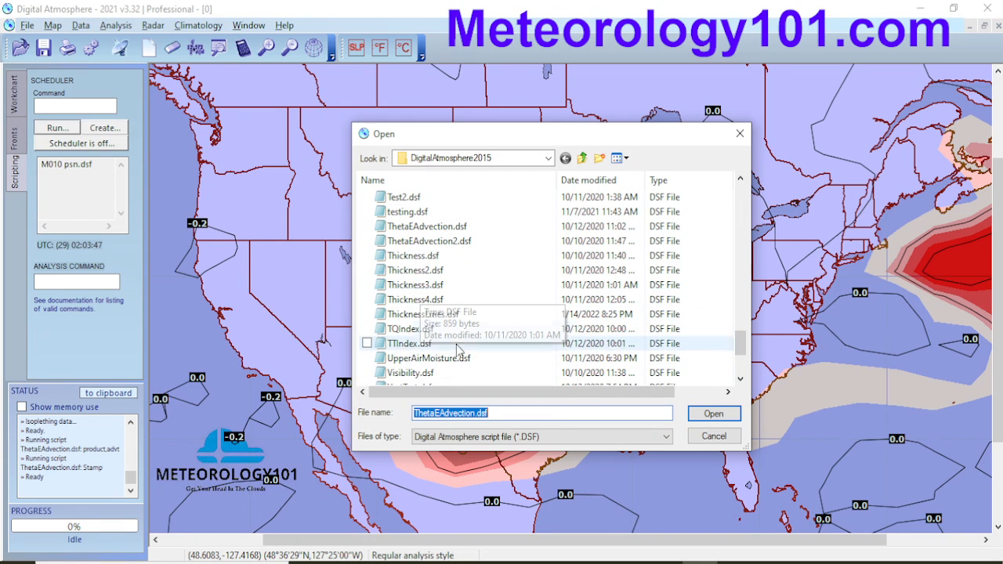
{"action": "double_click", "coordinate": [415, 344]}
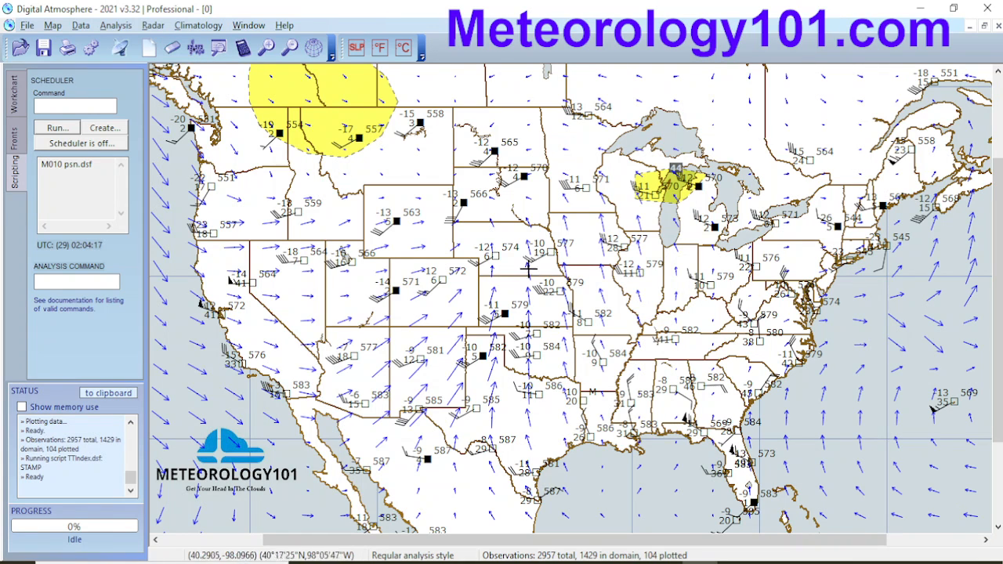
Clear the map and run the SFCFrontogenesis.dsf script from the DigitalAtmosphere2015 folder
{"action": "left_click", "coordinate": [172, 47]}
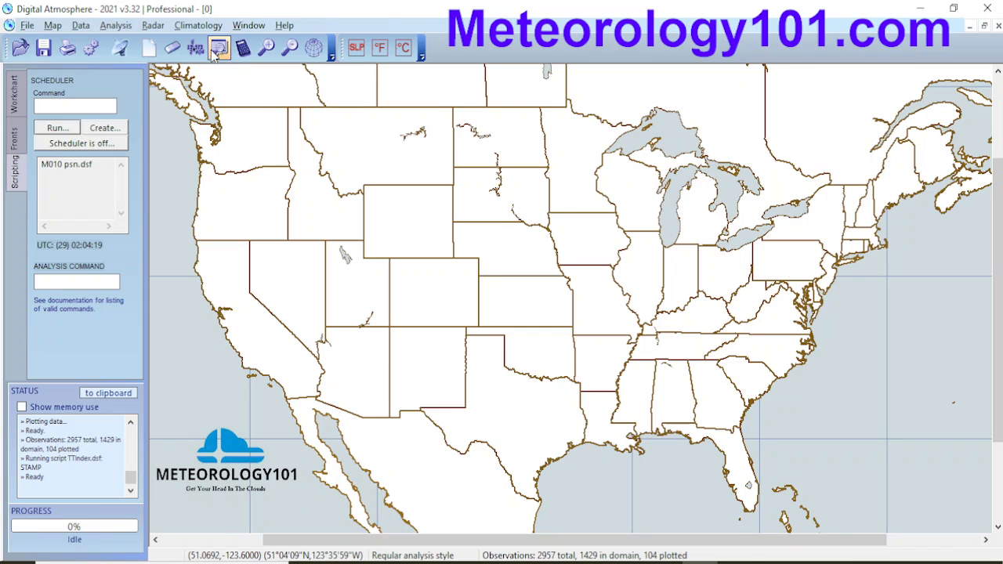
{"action": "left_click", "coordinate": [69, 127]}
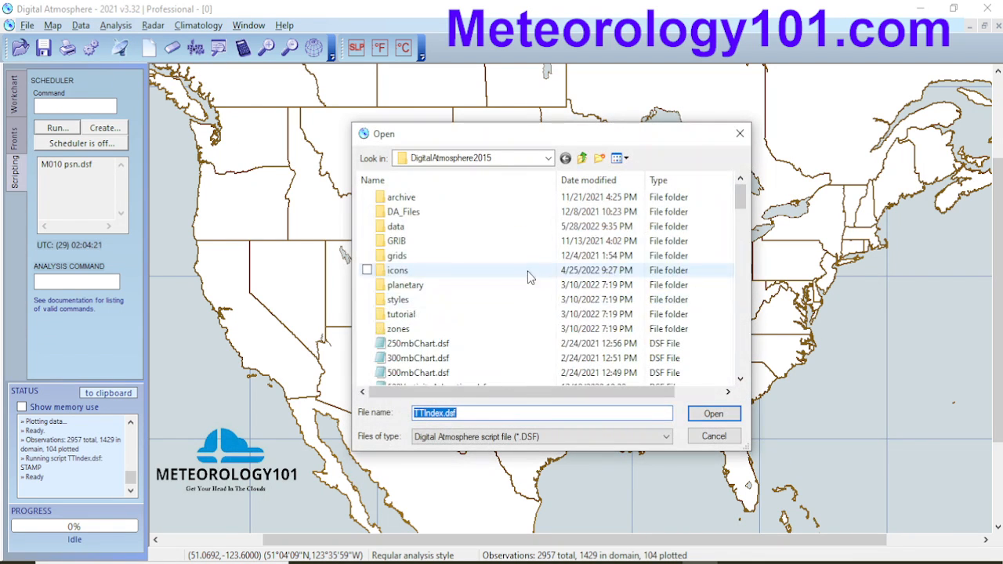
{"action": "scroll", "coordinate": [529, 274], "scroll_direction": "down", "scroll_amount": 10}
{"action": "scroll", "coordinate": [450, 310], "scroll_direction": "up", "scroll_amount": 3}
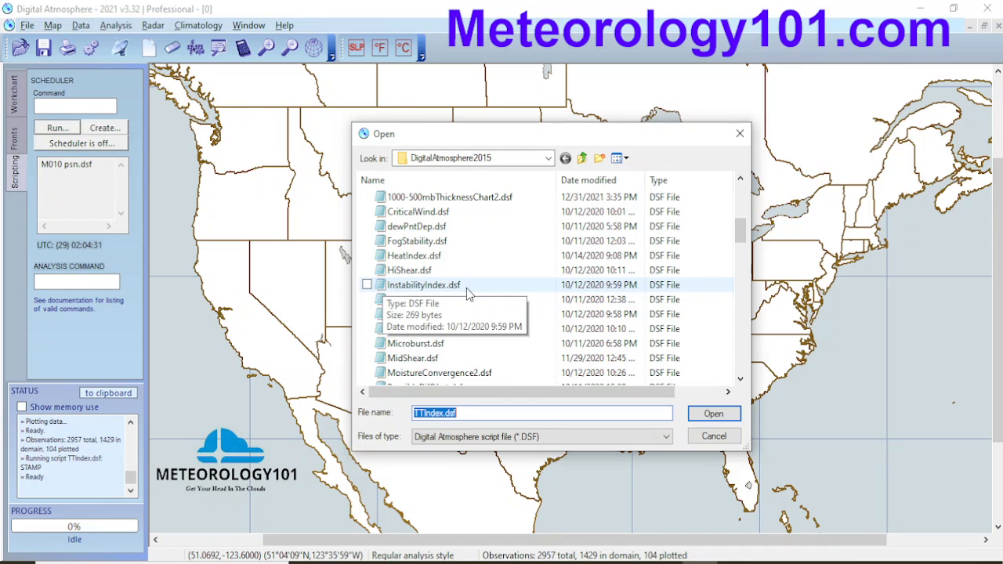
{"action": "scroll", "coordinate": [468, 292], "scroll_direction": "down", "scroll_amount": 6}
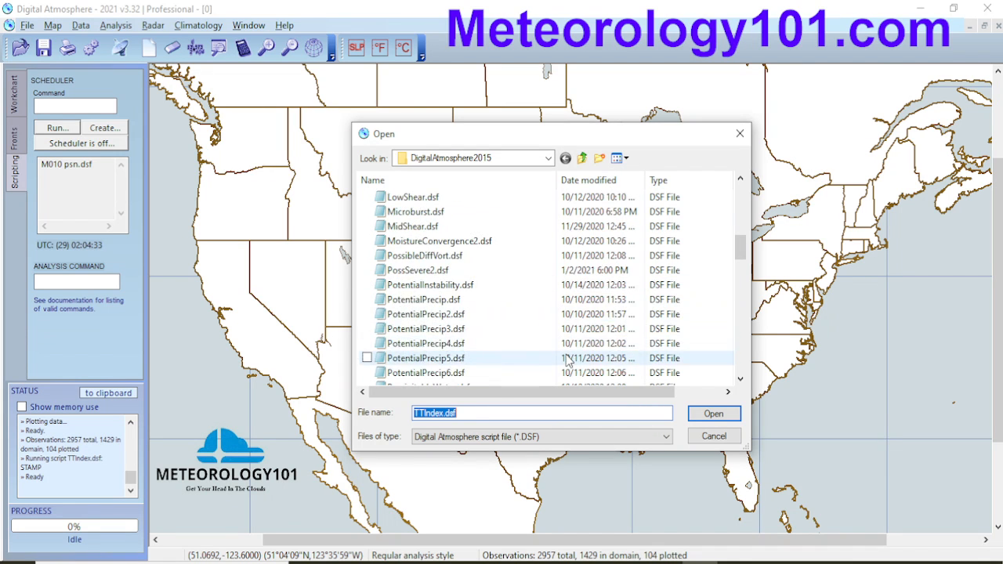
{"action": "scroll", "coordinate": [556, 360], "scroll_direction": "down", "scroll_amount": 3}
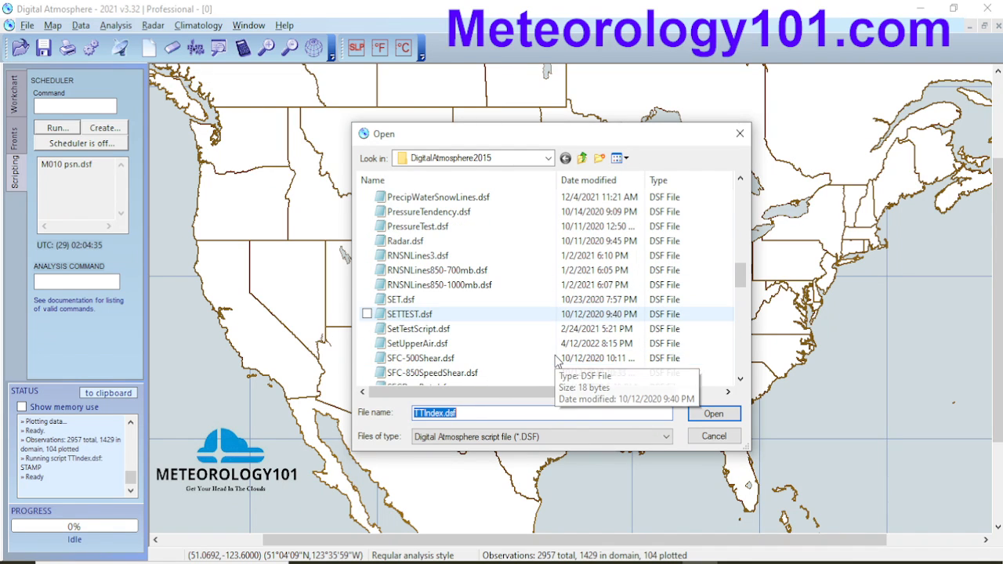
{"action": "scroll", "coordinate": [556, 360], "scroll_direction": "down", "scroll_amount": 2}
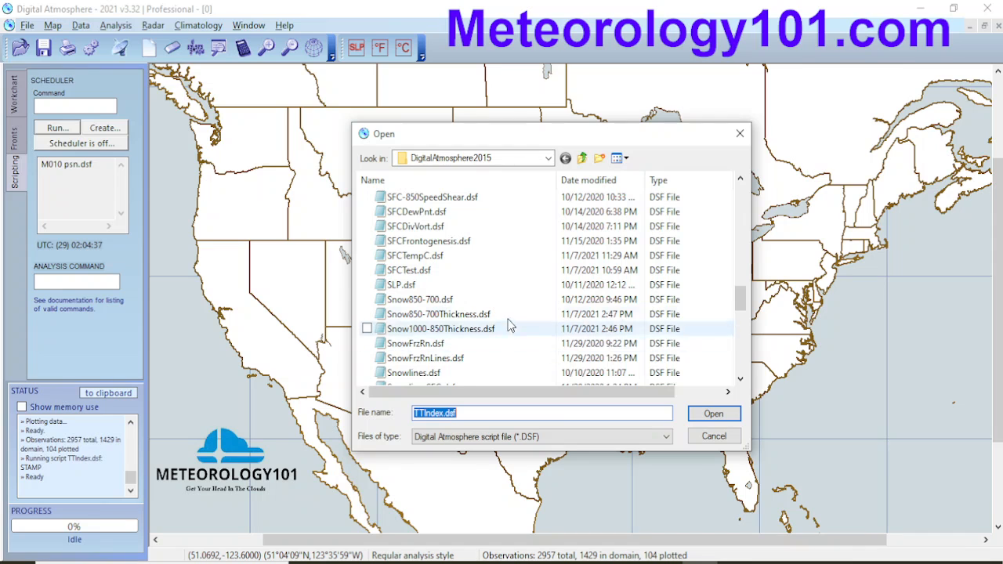
{"action": "scroll", "coordinate": [497, 311], "scroll_direction": "up", "scroll_amount": 1}
{"action": "scroll", "coordinate": [510, 310], "scroll_direction": "down", "scroll_amount": 3}
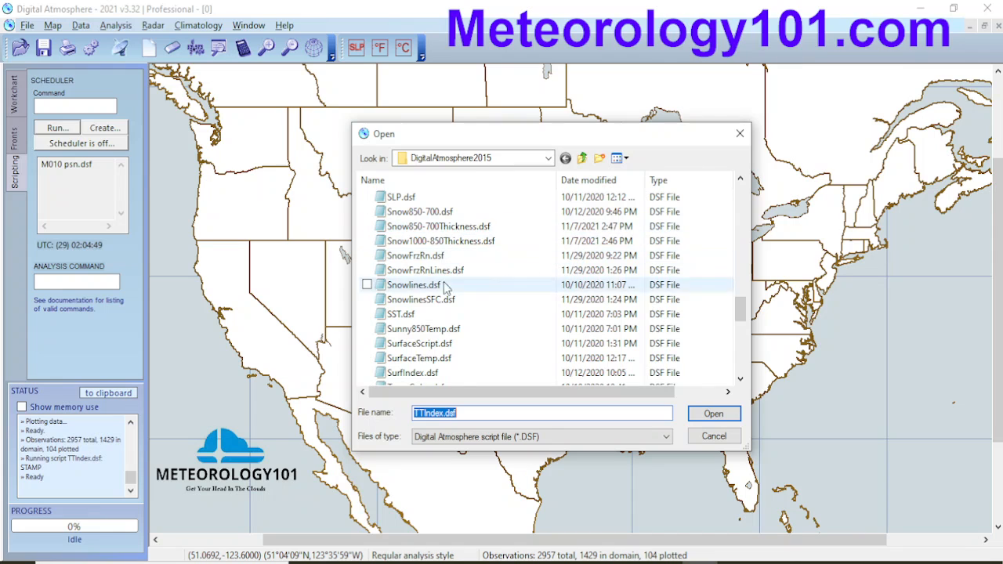
{"action": "scroll", "coordinate": [506, 341], "scroll_direction": "down", "scroll_amount": 6}
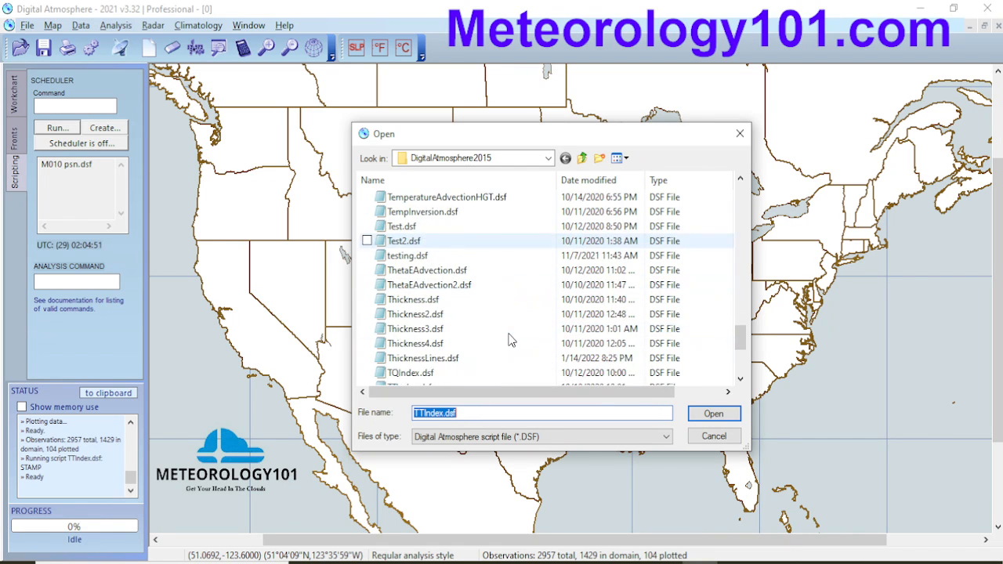
{"action": "scroll", "coordinate": [505, 341], "scroll_direction": "down", "scroll_amount": 1}
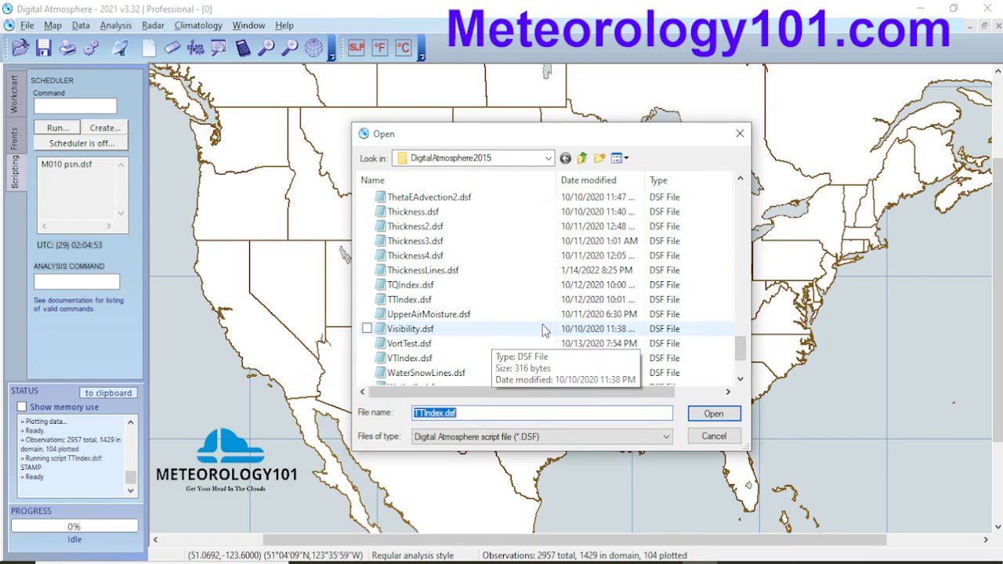
{"action": "scroll", "coordinate": [516, 350], "scroll_direction": "up", "scroll_amount": 2}
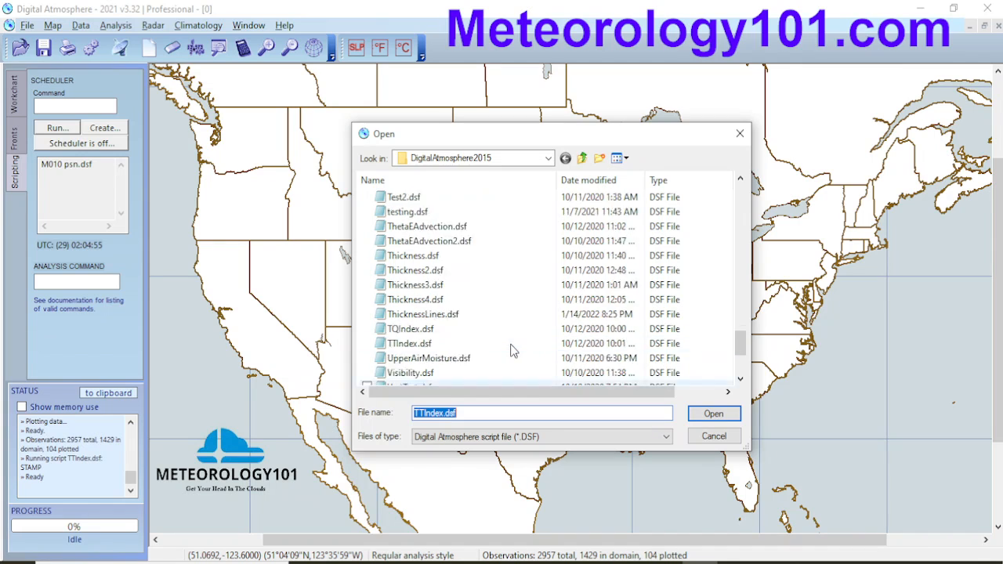
{"action": "scroll", "coordinate": [515, 350], "scroll_direction": "up", "scroll_amount": 1}
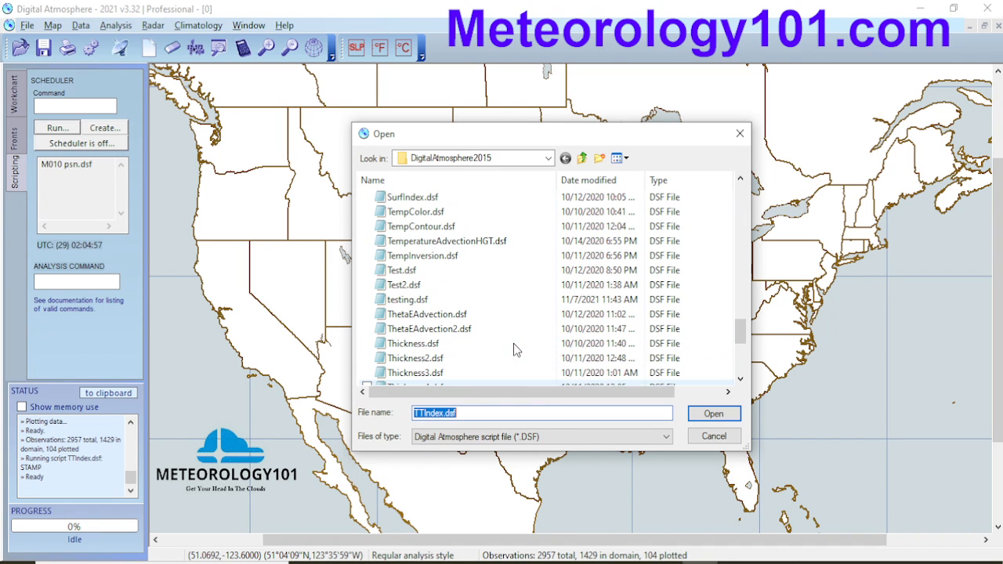
{"action": "scroll", "coordinate": [516, 350], "scroll_direction": "up", "scroll_amount": 1}
{"action": "scroll", "coordinate": [514, 351], "scroll_direction": "down", "scroll_amount": 2}
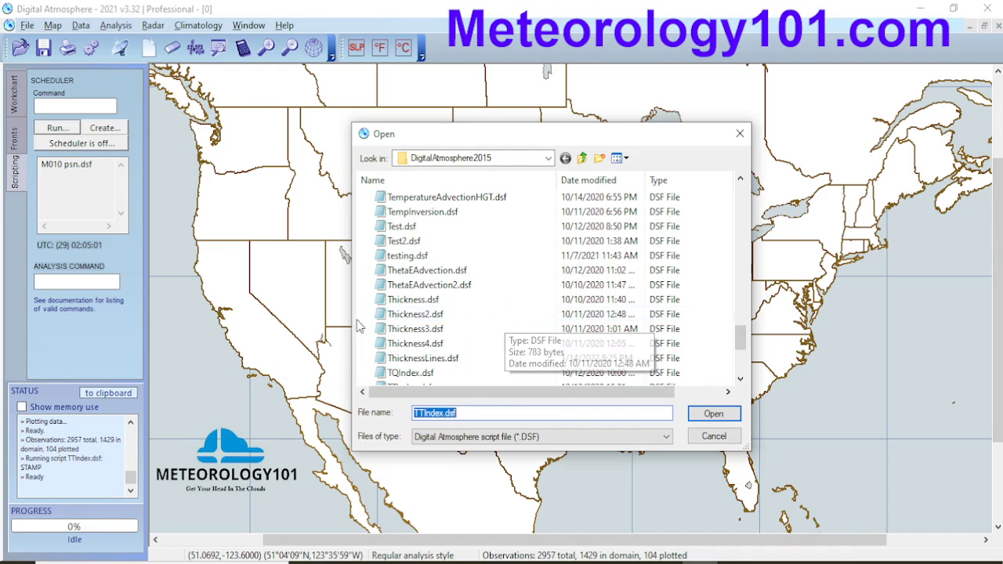
{"action": "scroll", "coordinate": [492, 320], "scroll_direction": "up", "scroll_amount": 2}
{"action": "scroll", "coordinate": [492, 321], "scroll_direction": "up", "scroll_amount": 4}
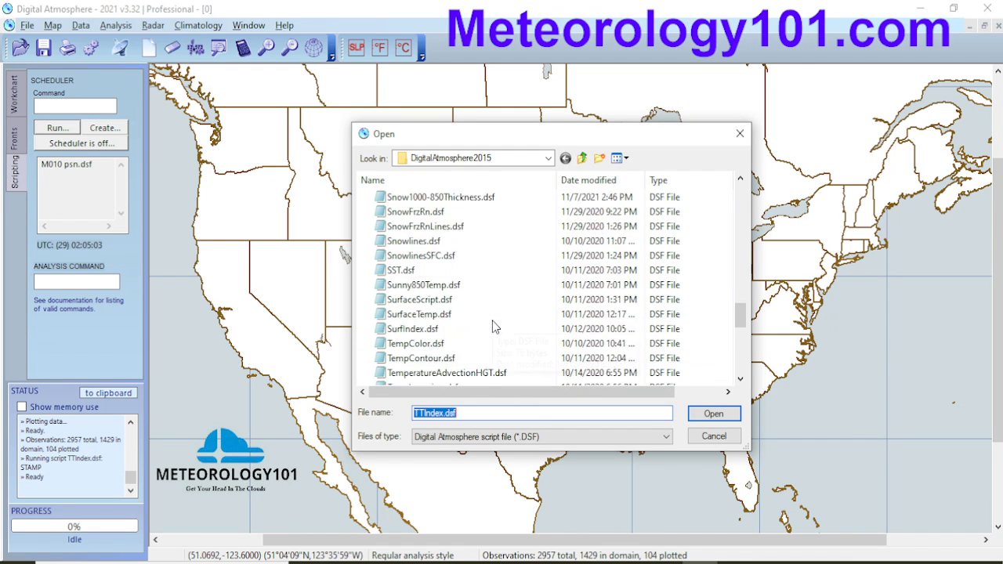
{"action": "scroll", "coordinate": [470, 329], "scroll_direction": "up", "scroll_amount": 4}
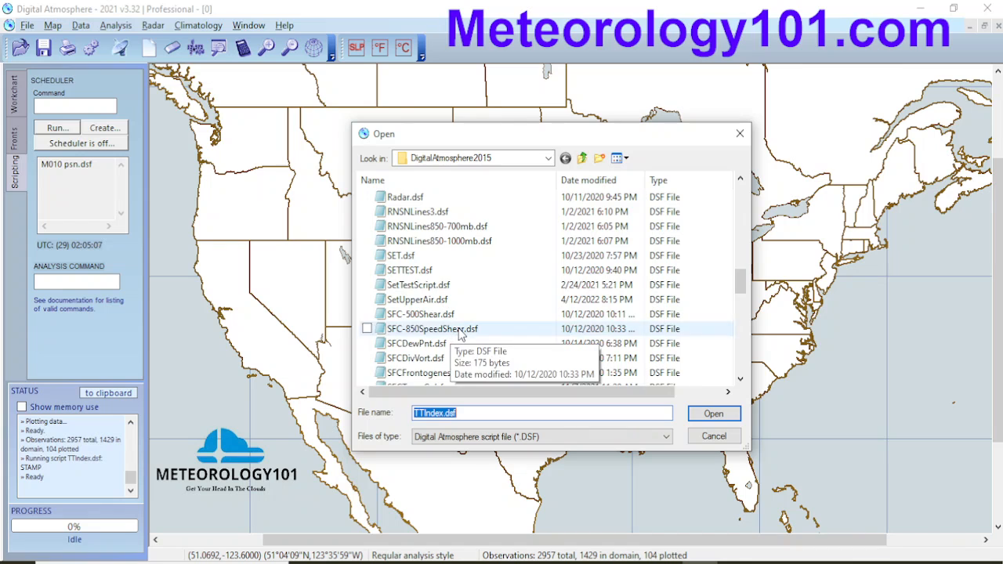
{"action": "scroll", "coordinate": [449, 337], "scroll_direction": "down", "scroll_amount": 1}
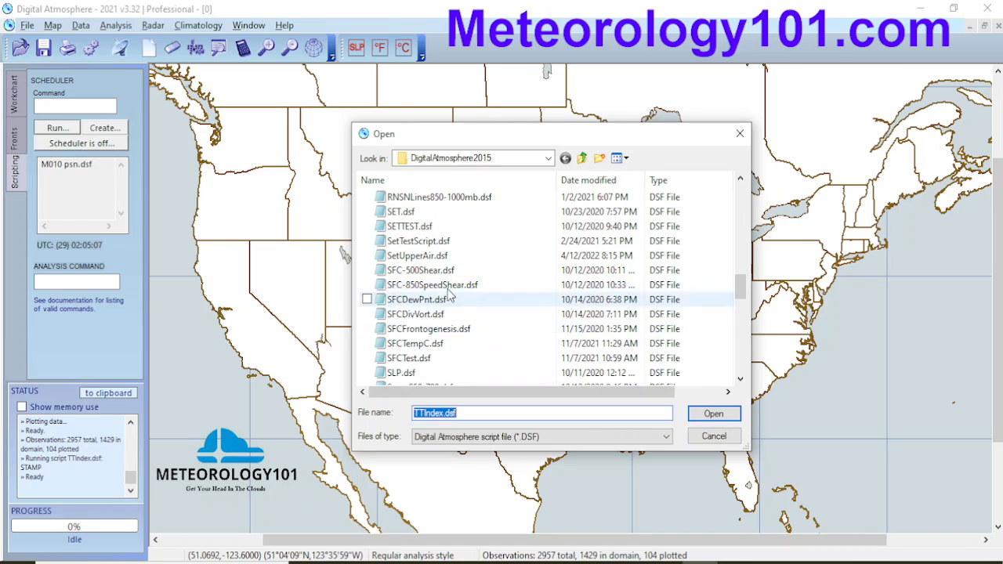
{"action": "double_click", "coordinate": [429, 329]}
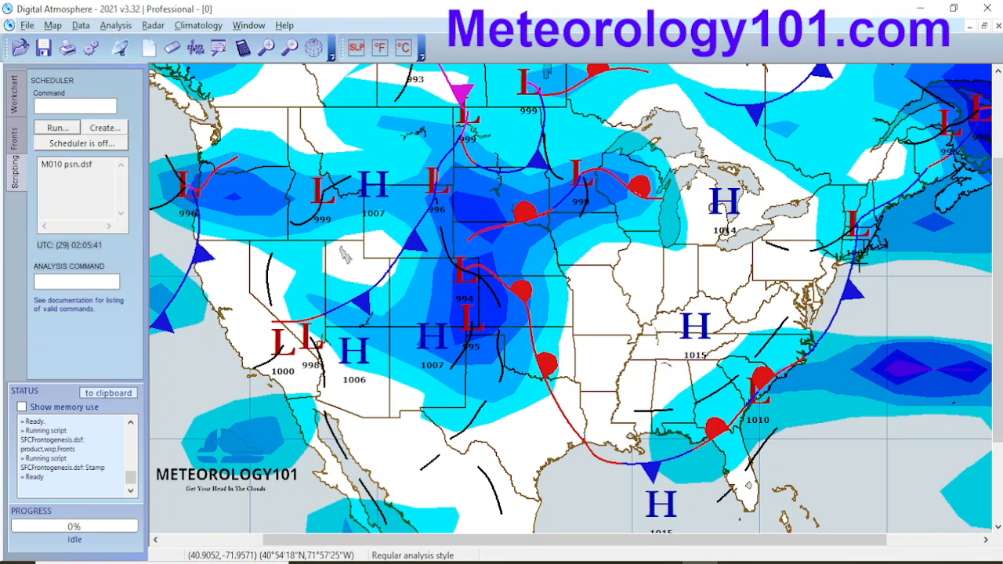
Add sea level pressure contours without highs and lows to the frontogenesis chart, then erase the map
{"action": "left_click", "coordinate": [115, 25]}
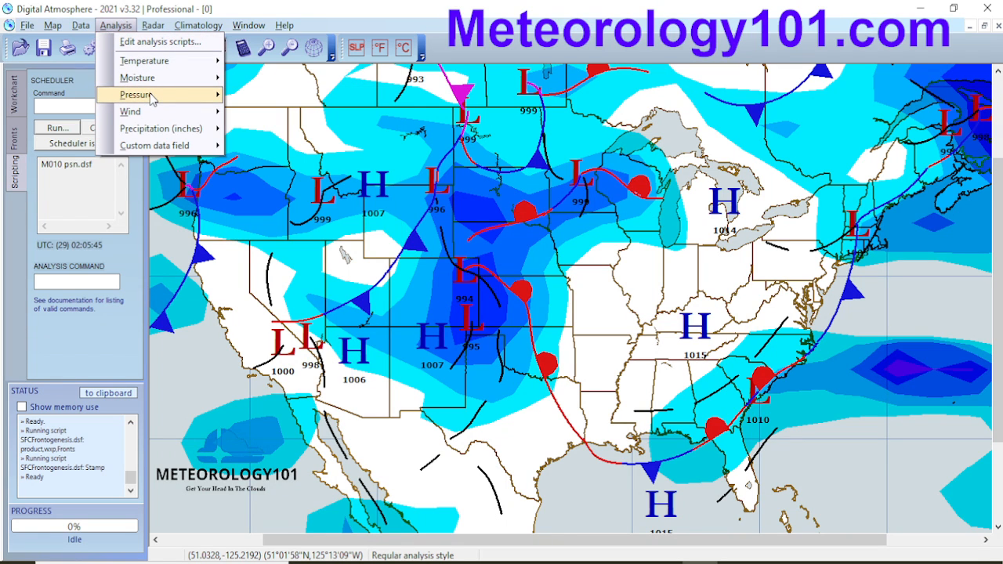
{"action": "mouse_move", "coordinate": [149, 96]}
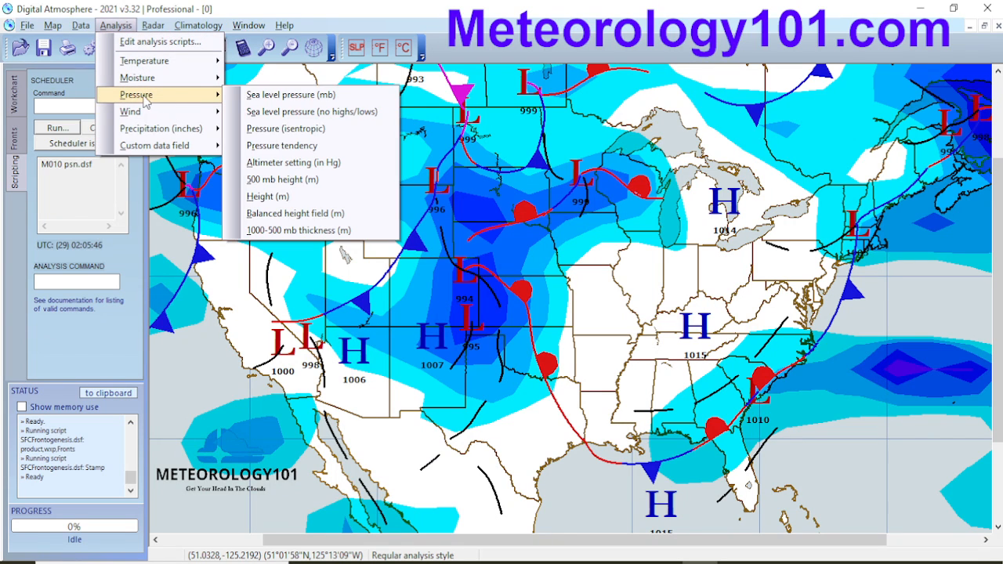
{"action": "left_click", "coordinate": [288, 116]}
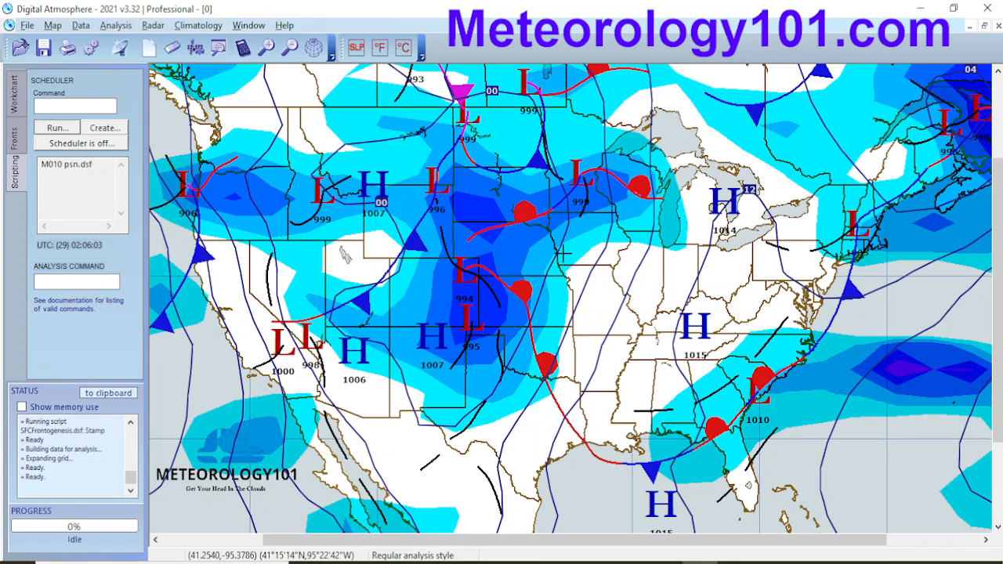
{"action": "left_click", "coordinate": [172, 48]}
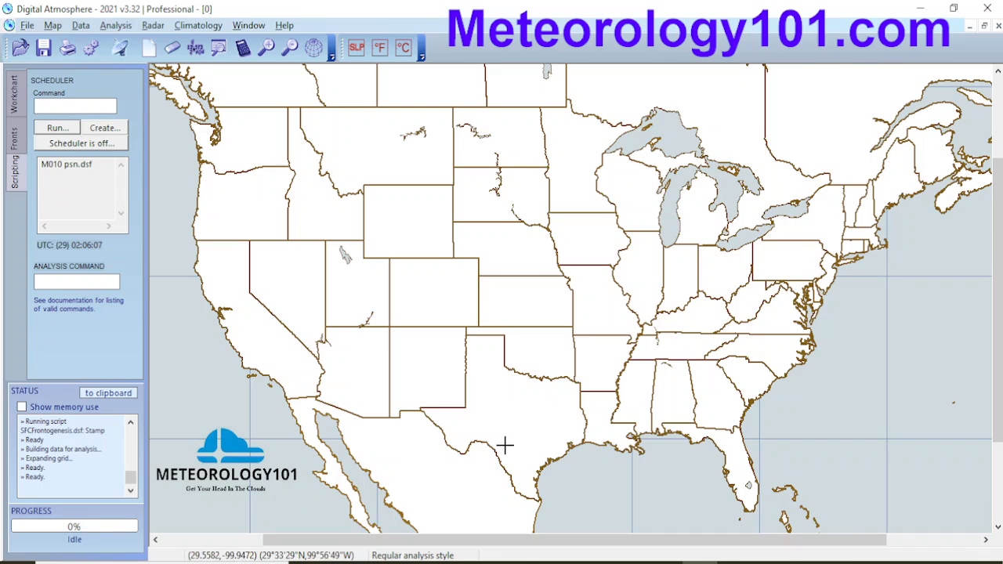
Switch to the Photos viewer and look at the saved 500 mb and 300 mb charts
{"action": "left_click", "coordinate": [920, 8]}
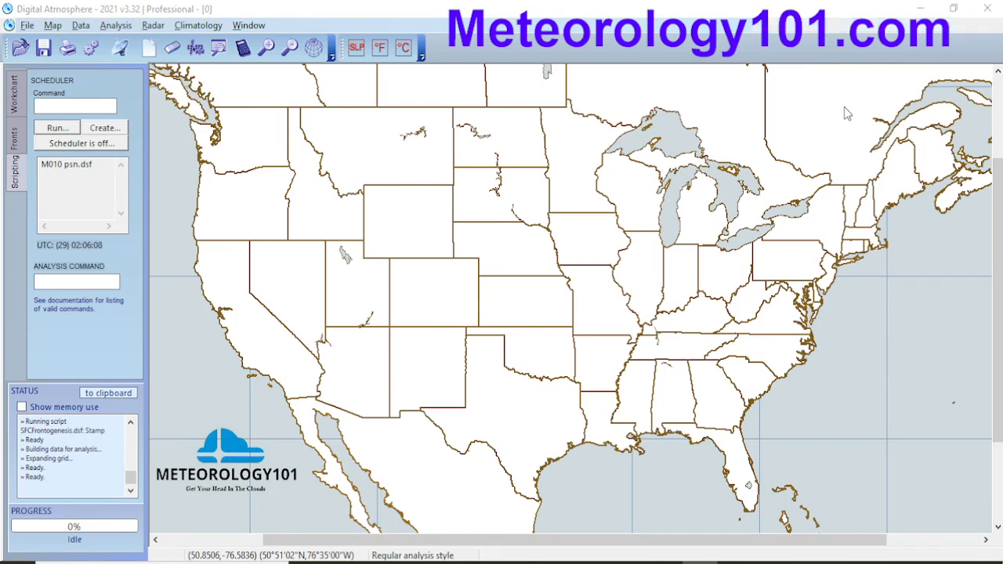
{"action": "left_click", "coordinate": [921, 12]}
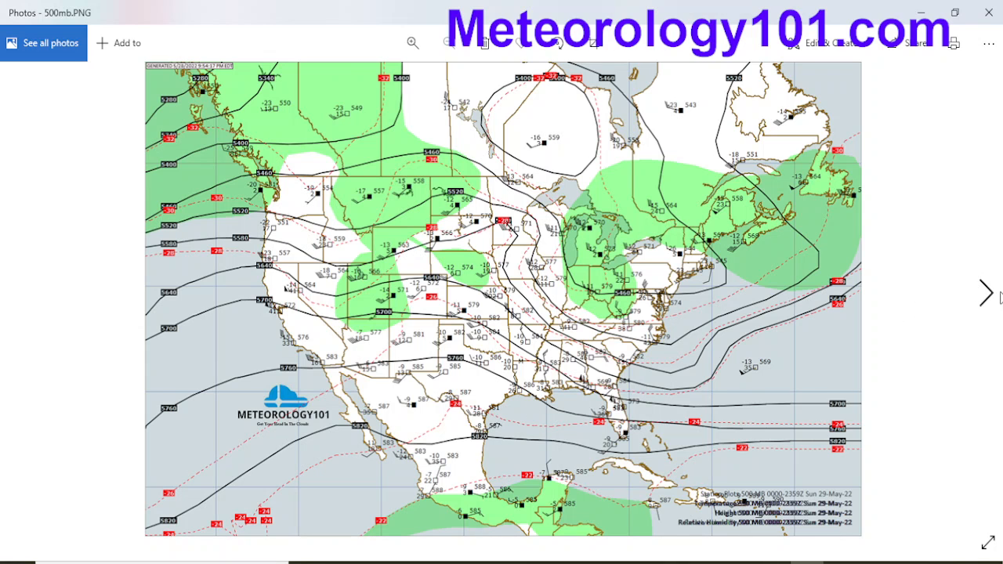
{"action": "left_click", "coordinate": [985, 294]}
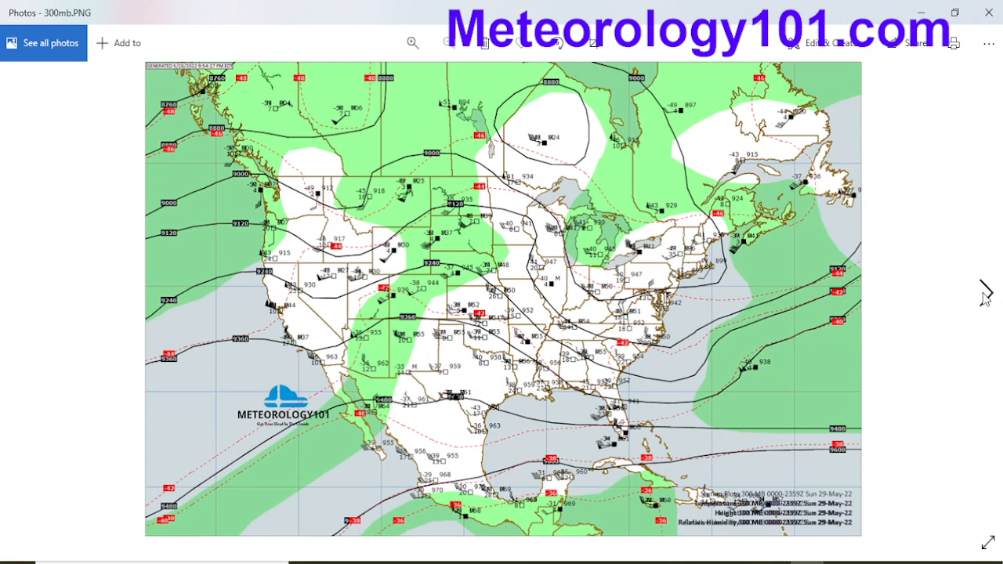
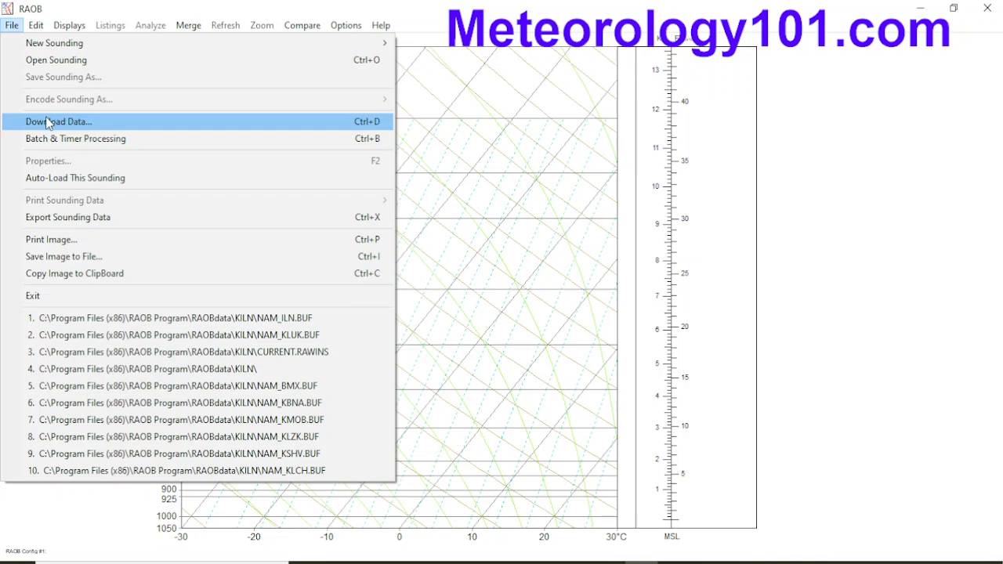
In RAOB, download the KILN BUFKIT sounding data and open the nam_iln.buf file
{"action": "left_click", "coordinate": [48, 122]}
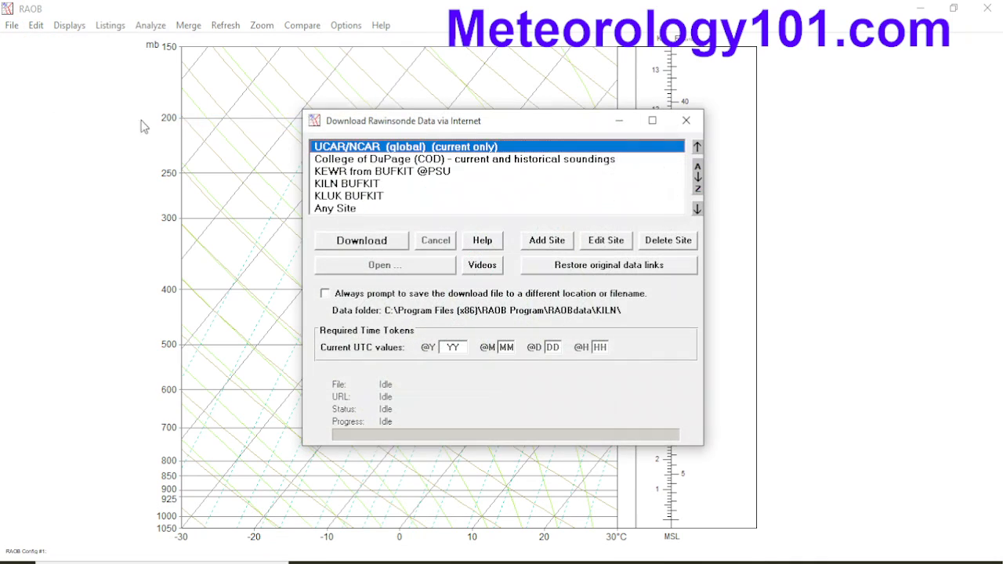
{"action": "left_click", "coordinate": [350, 185]}
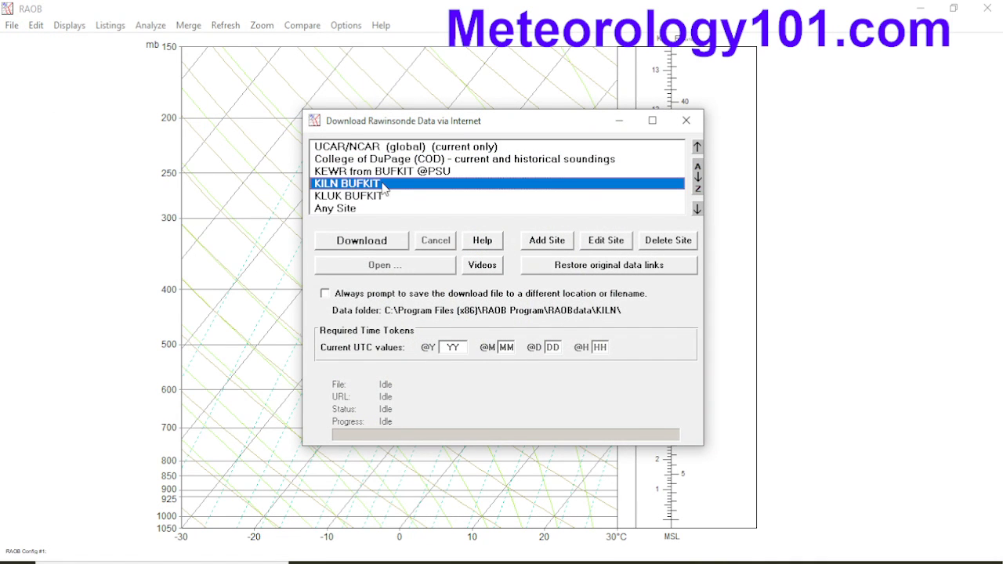
{"action": "left_click", "coordinate": [361, 242]}
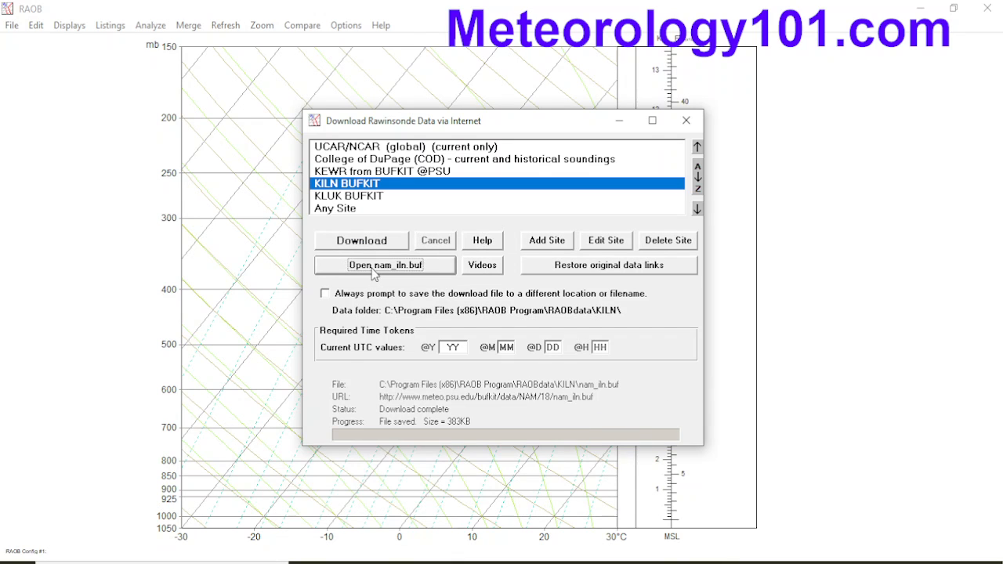
{"action": "left_click", "coordinate": [400, 266]}
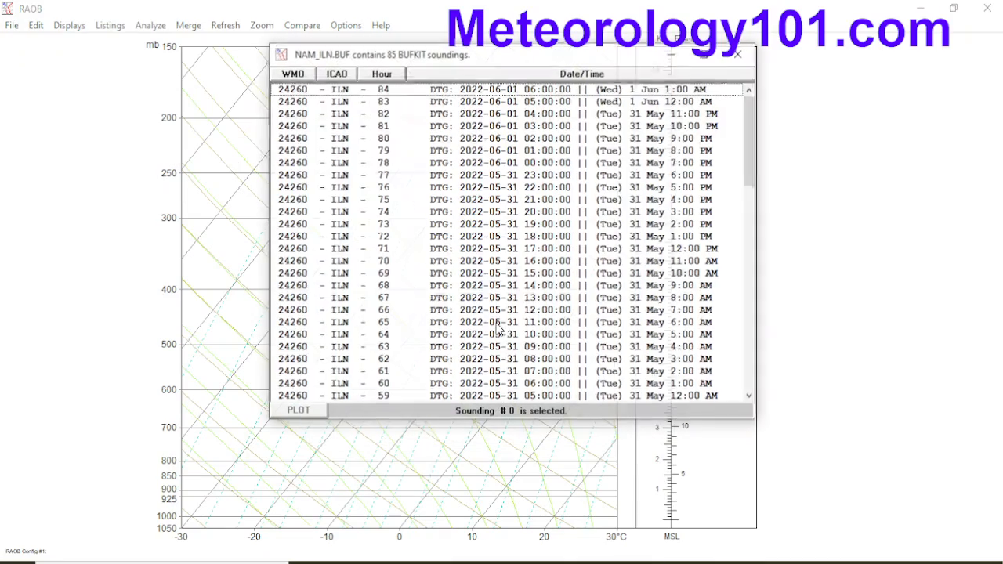
{"action": "scroll", "coordinate": [616, 304], "scroll_direction": "down", "scroll_amount": 5}
{"action": "scroll", "coordinate": [617, 304], "scroll_direction": "down", "scroll_amount": 15}
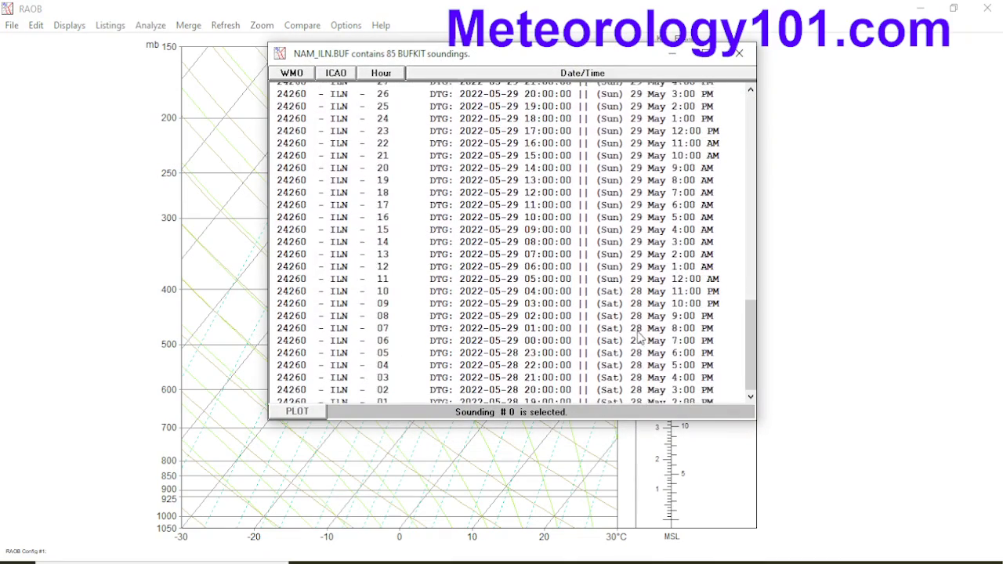
{"action": "scroll", "coordinate": [637, 335], "scroll_direction": "up", "scroll_amount": 9}
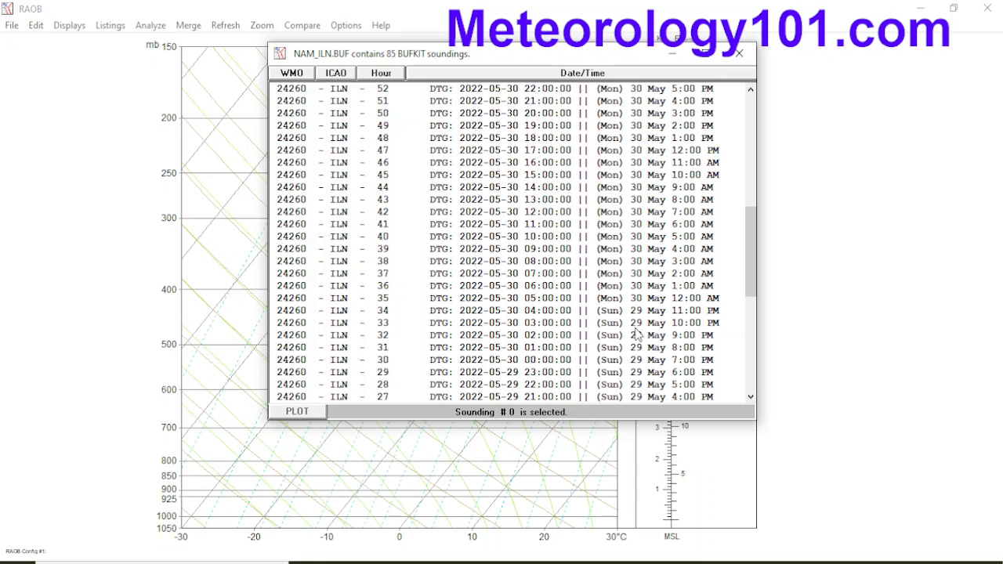
{"action": "scroll", "coordinate": [636, 335], "scroll_direction": "up", "scroll_amount": 11}
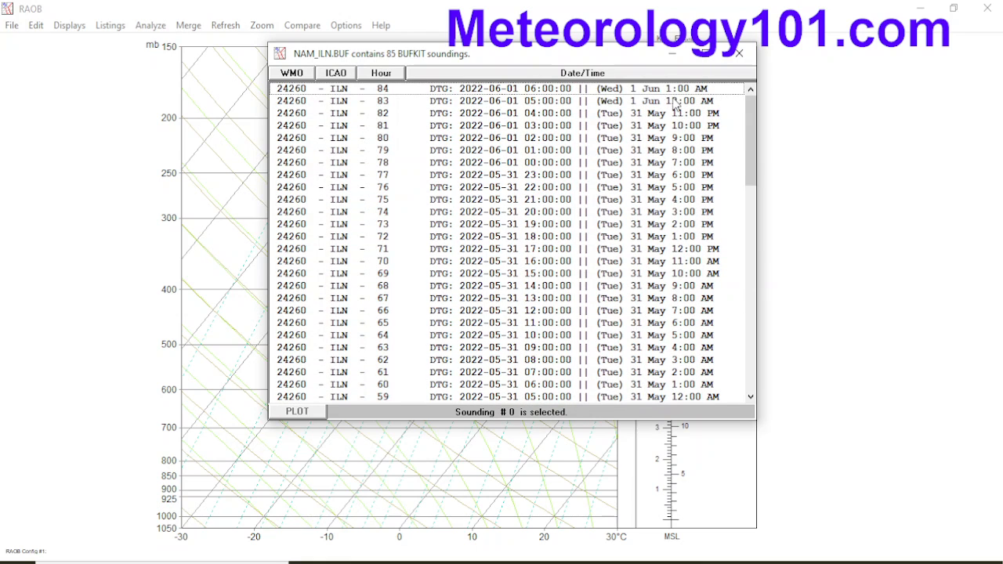
{"action": "scroll", "coordinate": [415, 133], "scroll_direction": "down", "scroll_amount": 16}
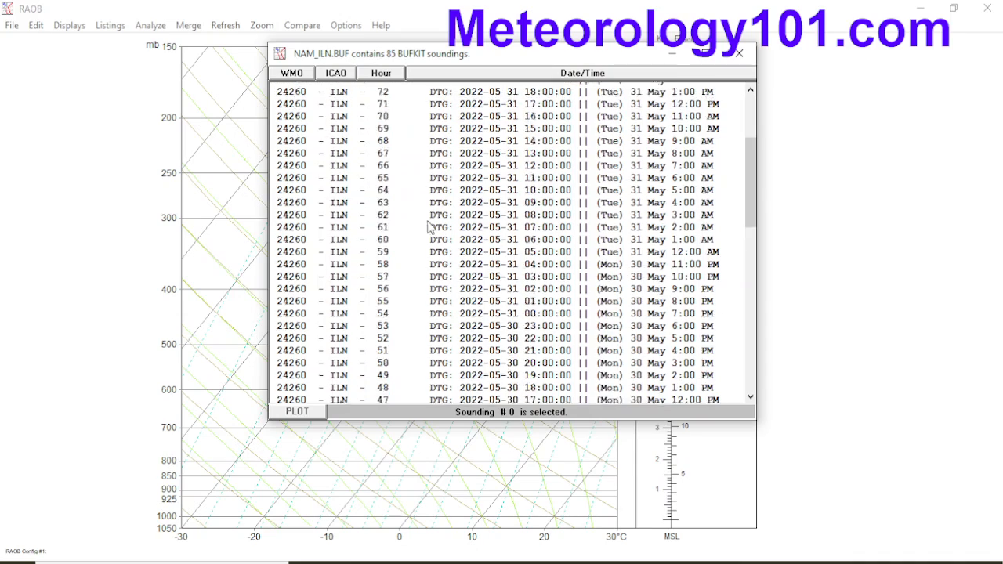
{"action": "scroll", "coordinate": [456, 264], "scroll_direction": "down", "scroll_amount": 4}
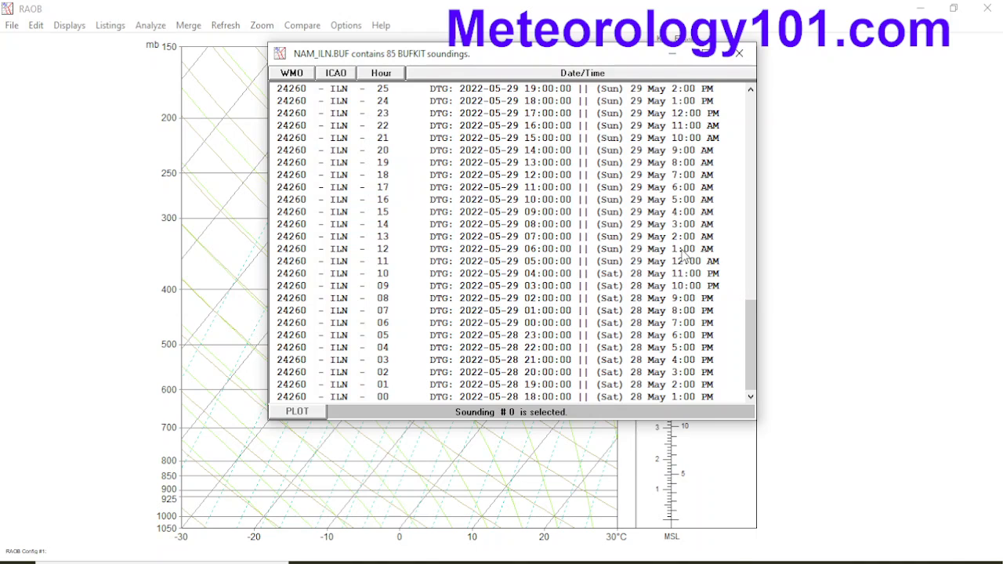
{"action": "left_click", "coordinate": [540, 265]}
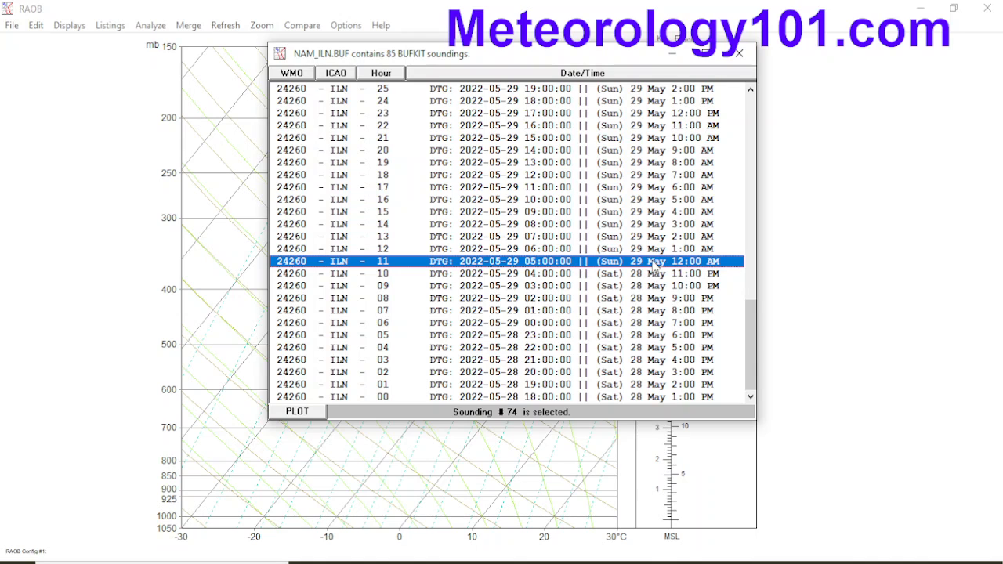
{"action": "left_click", "coordinate": [548, 324]}
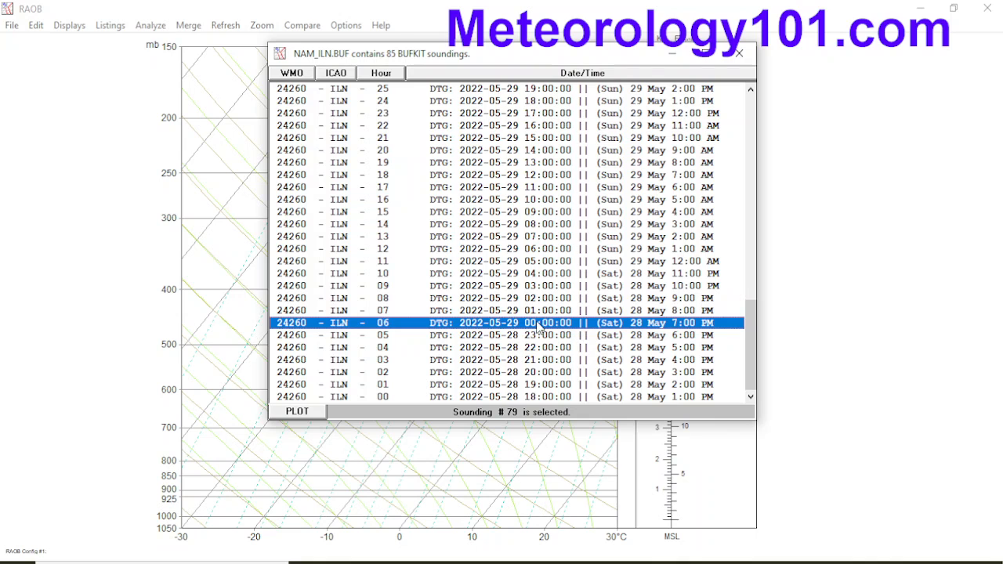
{"action": "double_click", "coordinate": [532, 329]}
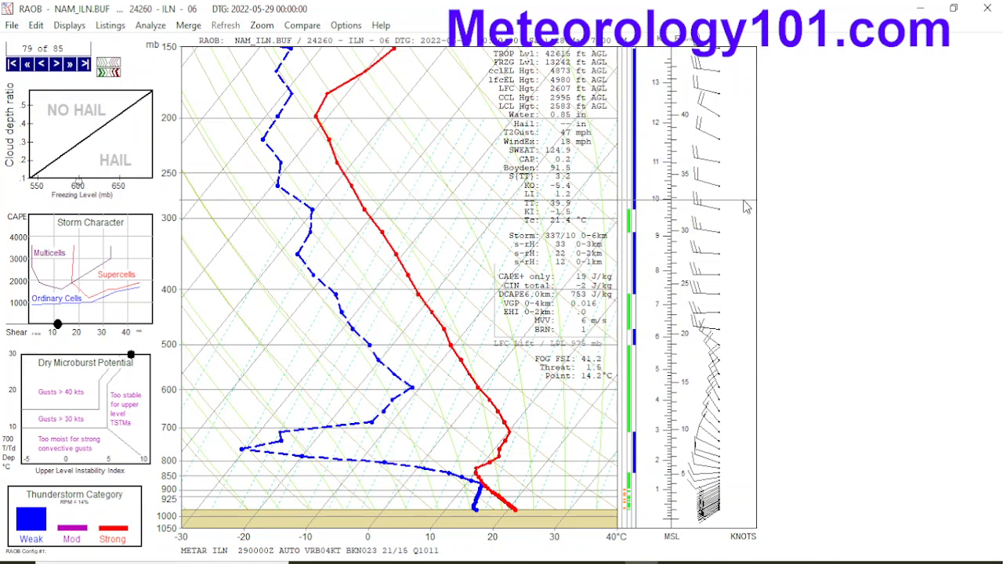
Bring up the sounding analysis options, show the CAPE and LLWS overlays, and remove both again
{"action": "left_click", "coordinate": [144, 29]}
{"action": "left_click", "coordinate": [56, 123]}
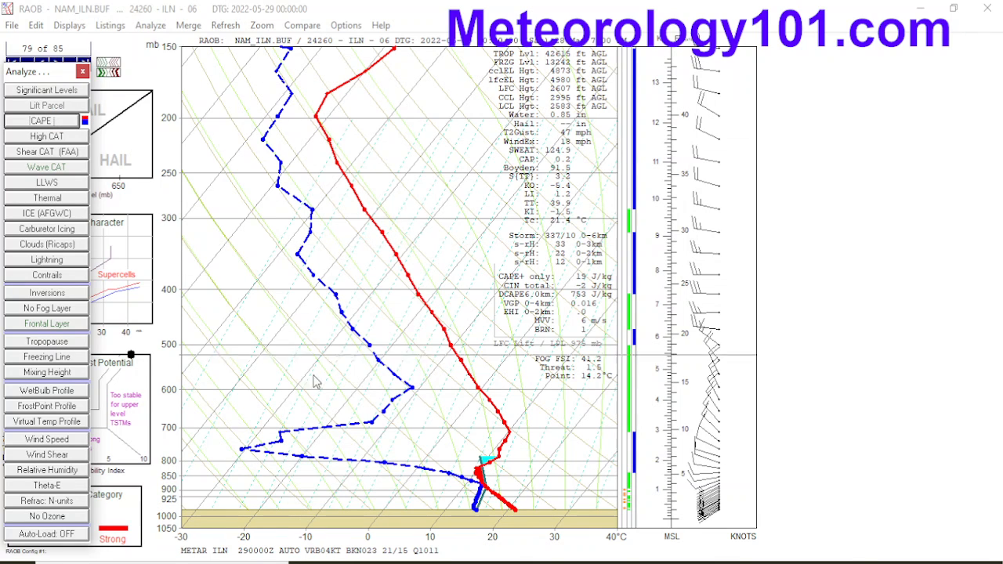
{"action": "left_click", "coordinate": [48, 182]}
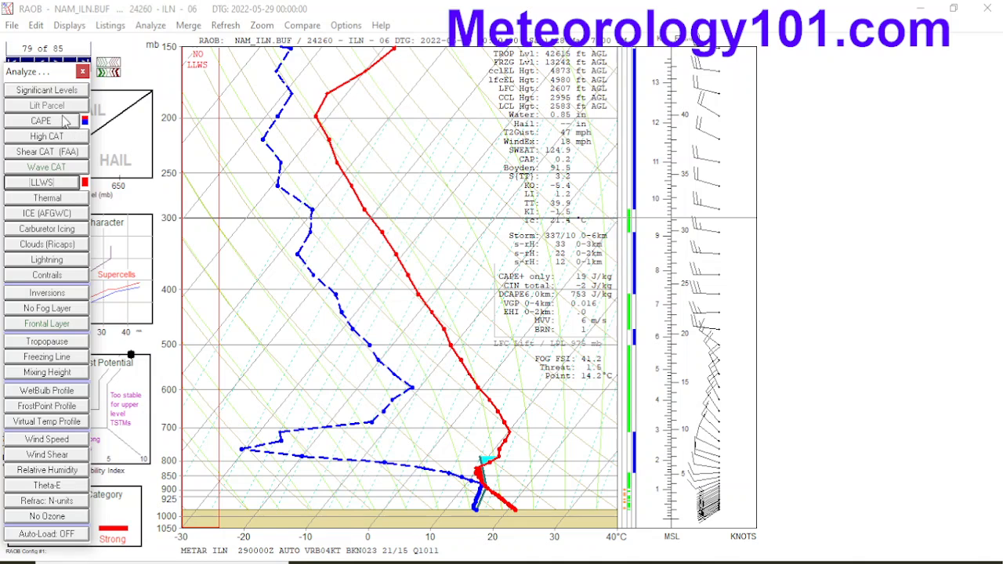
{"action": "left_click", "coordinate": [65, 122]}
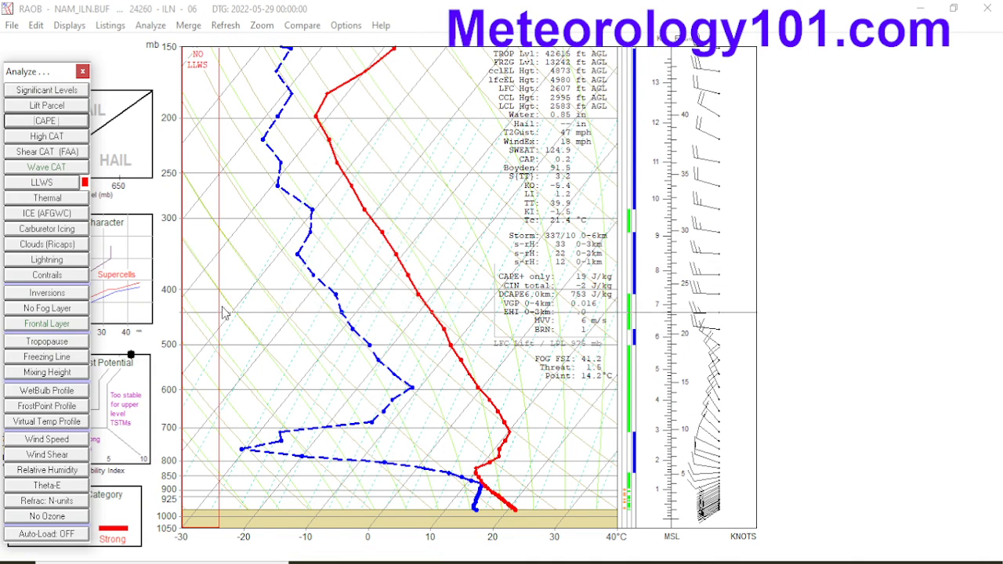
{"action": "left_click", "coordinate": [47, 185]}
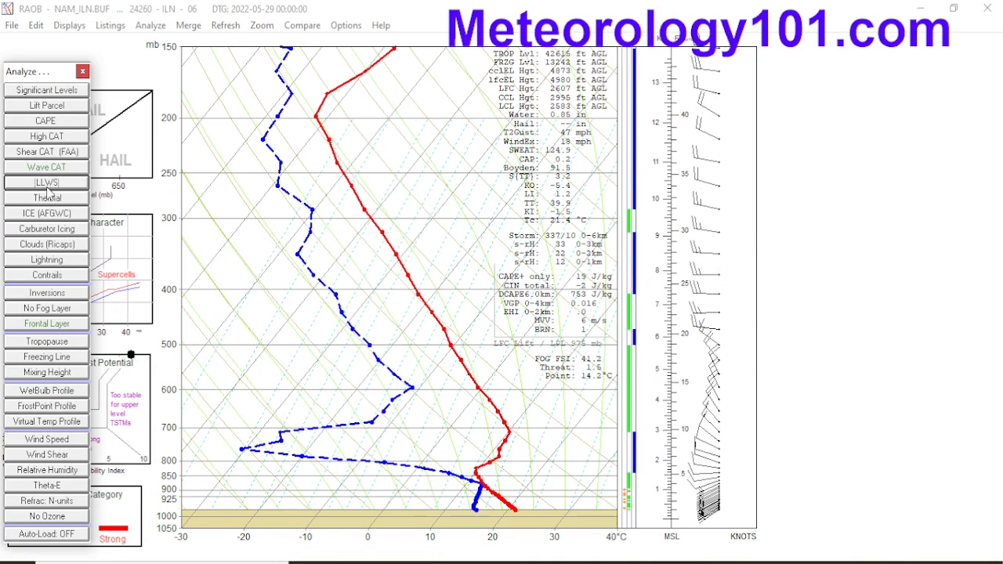
Overlay contrails, mixing height and freezing line on the sounding, showing inversions only briefly, and close the analysis options
{"action": "left_click", "coordinate": [59, 275]}
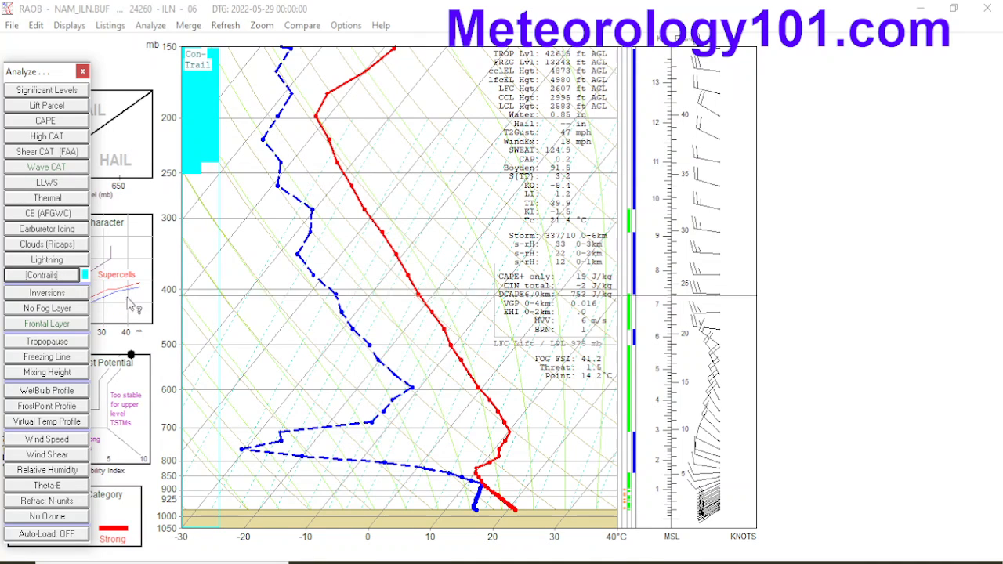
{"action": "left_click", "coordinate": [49, 294]}
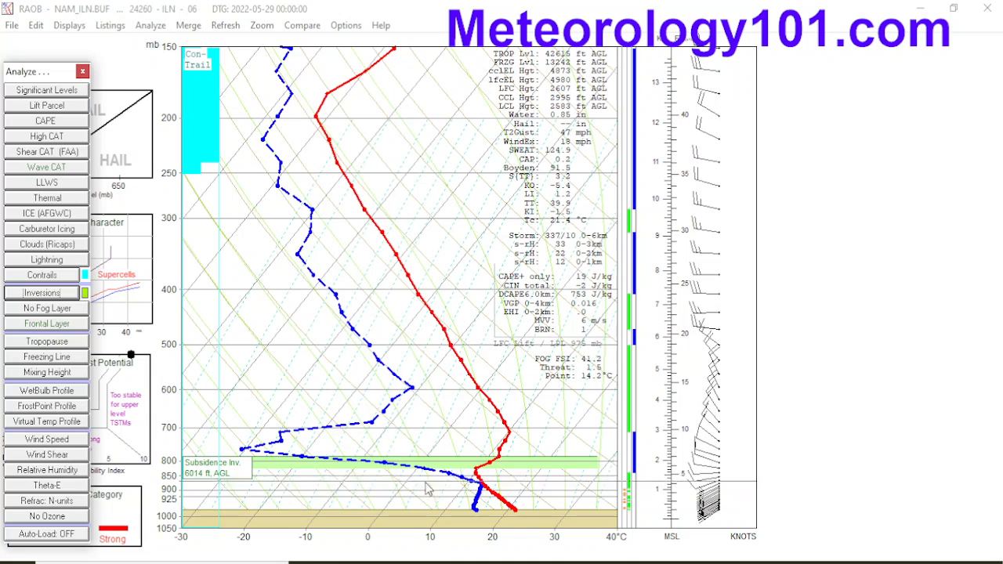
{"action": "left_click", "coordinate": [65, 296]}
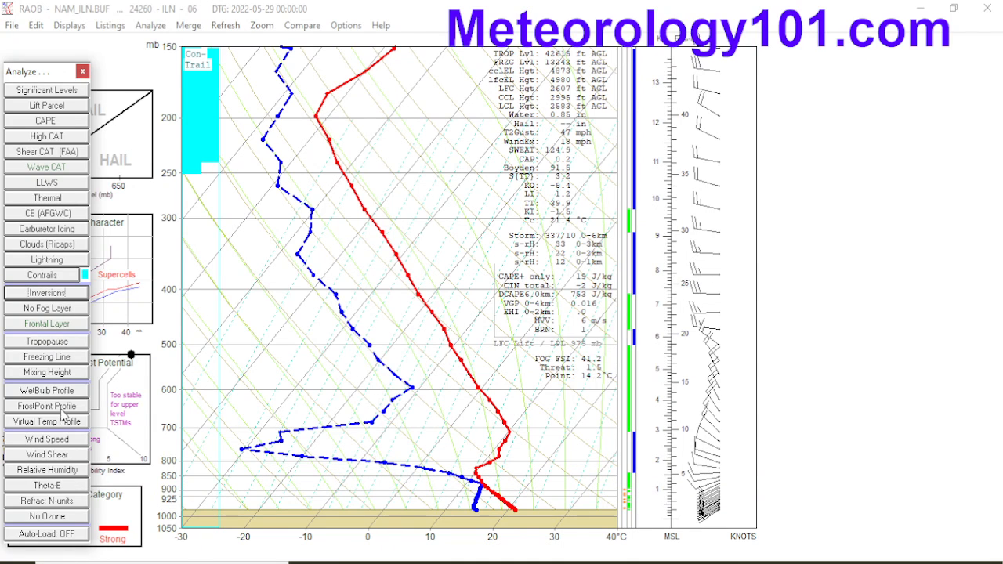
{"action": "left_click", "coordinate": [61, 373]}
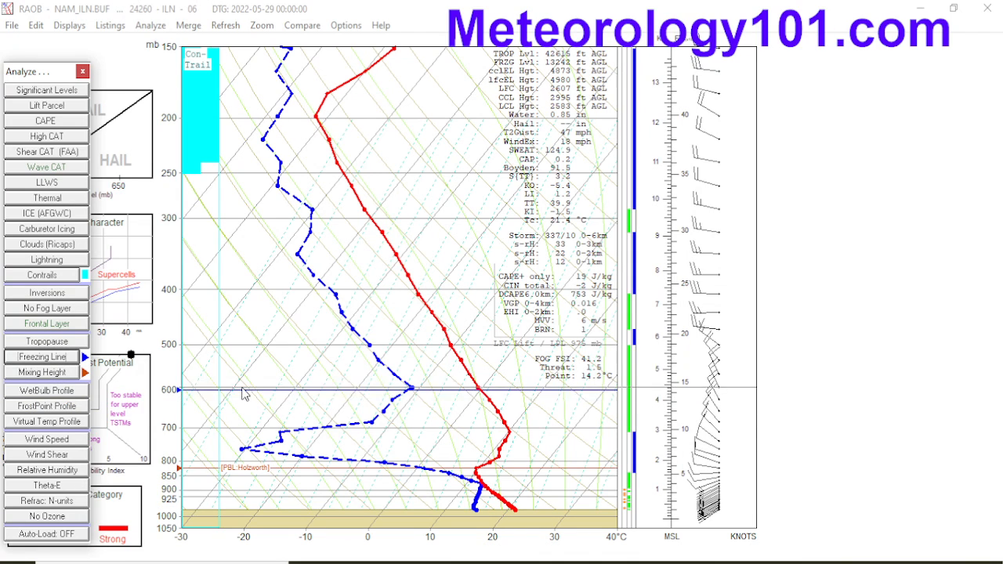
{"action": "left_click", "coordinate": [528, 73]}
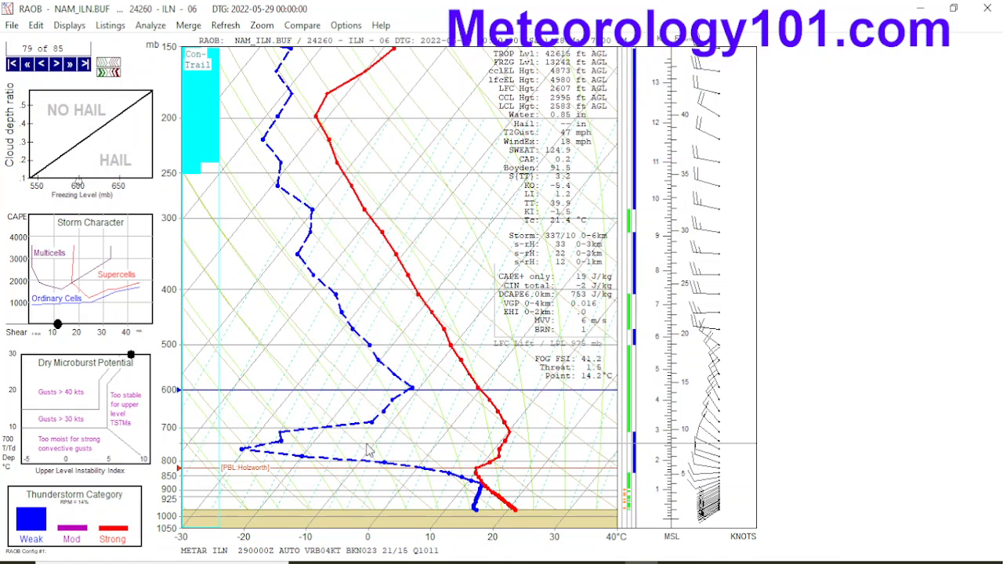
Return to Digital Atmosphere, display the workchart settings and look through the available map commands
{"action": "left_click", "coordinate": [969, 12]}
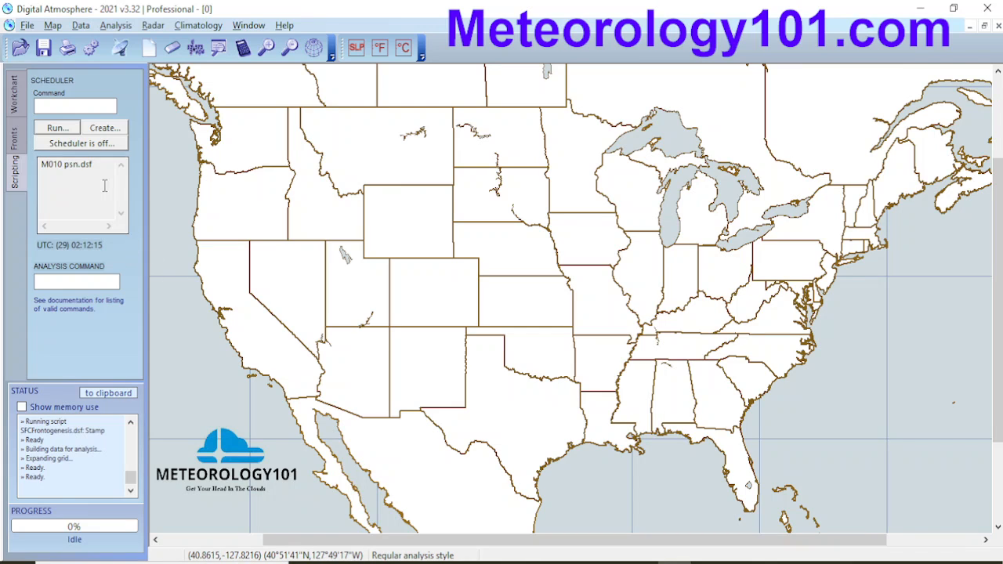
{"action": "left_click", "coordinate": [14, 92]}
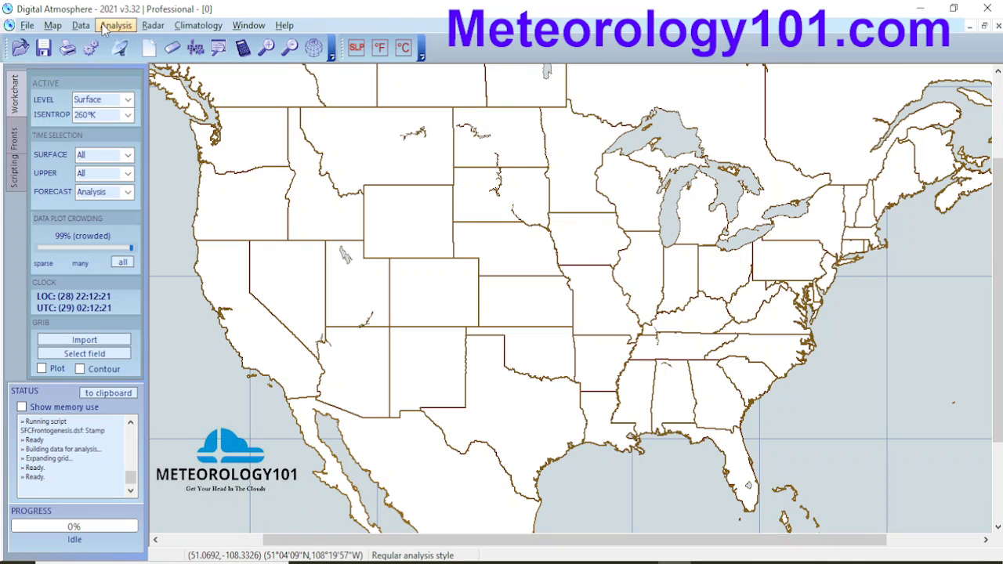
{"action": "left_click", "coordinate": [53, 26]}
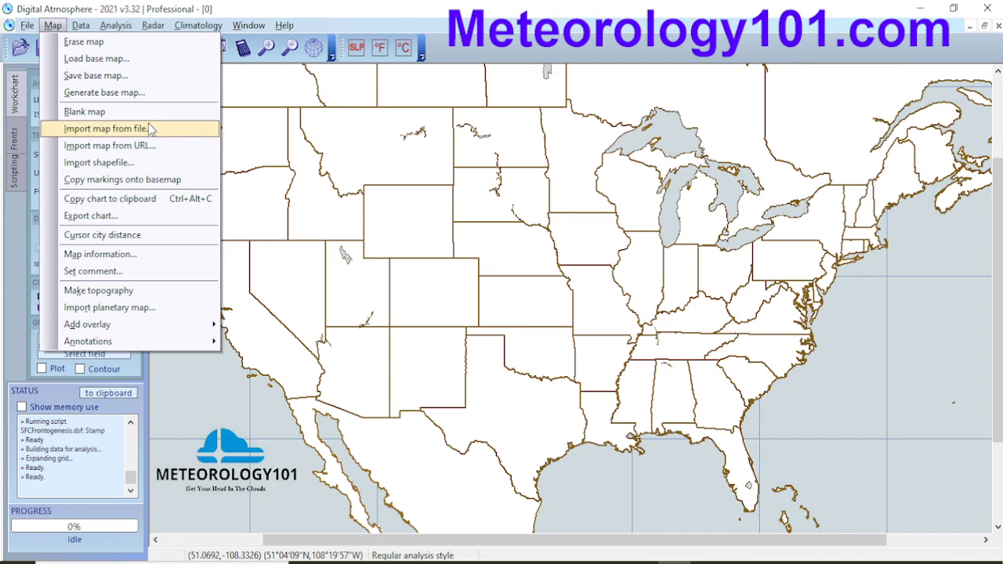
{"action": "left_click", "coordinate": [125, 181]}
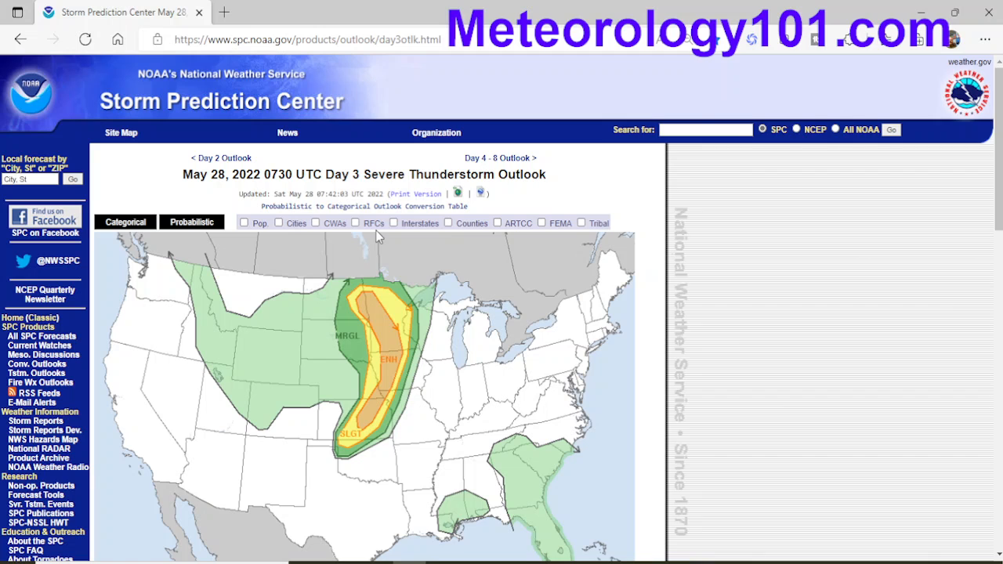
Switch to the web browser, show the favorites bar and open NWS Radar from the Chase favorites
{"action": "key", "text": "ctrl+shift+b"}
{"action": "left_click", "coordinate": [318, 69]}
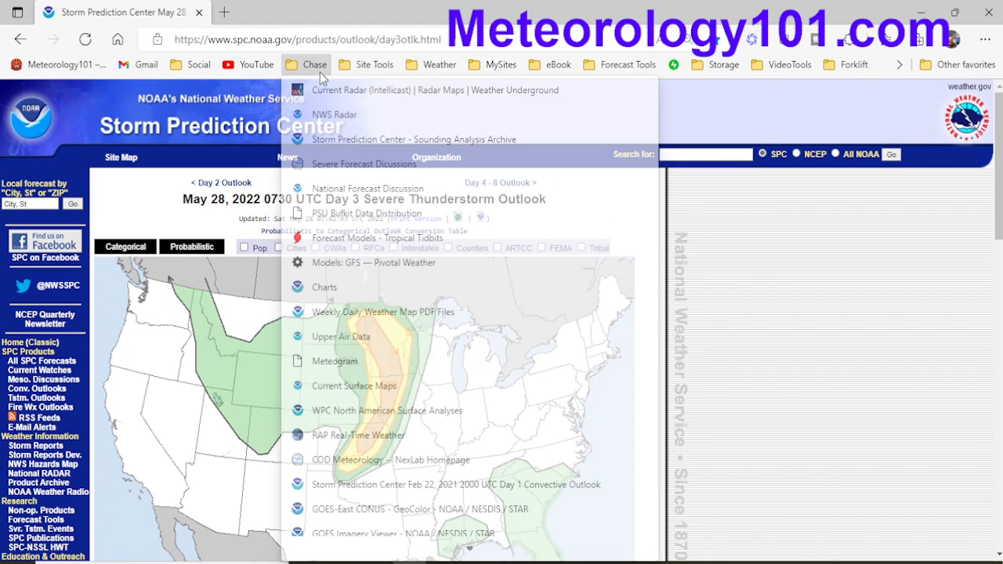
{"action": "left_click", "coordinate": [325, 116]}
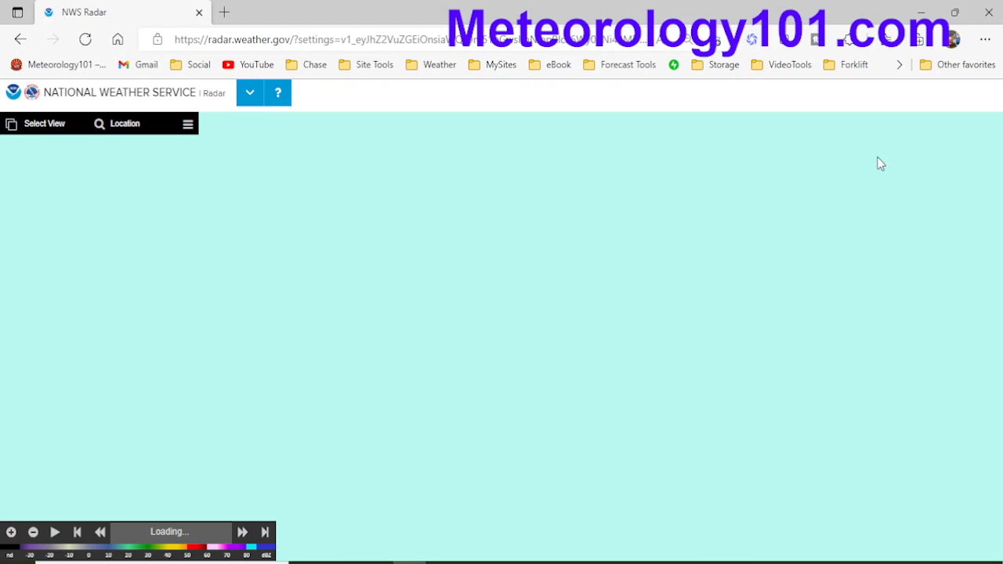
Show the radar page in full screen and select a screenshot area of about 1239x640 covering the United States
{"action": "left_click", "coordinate": [985, 40]}
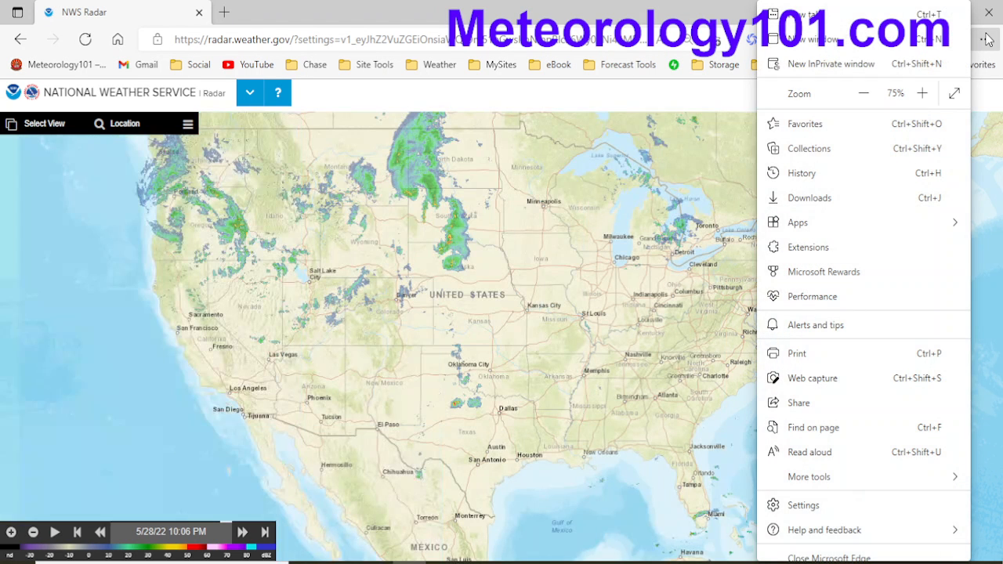
{"action": "left_click", "coordinate": [954, 93]}
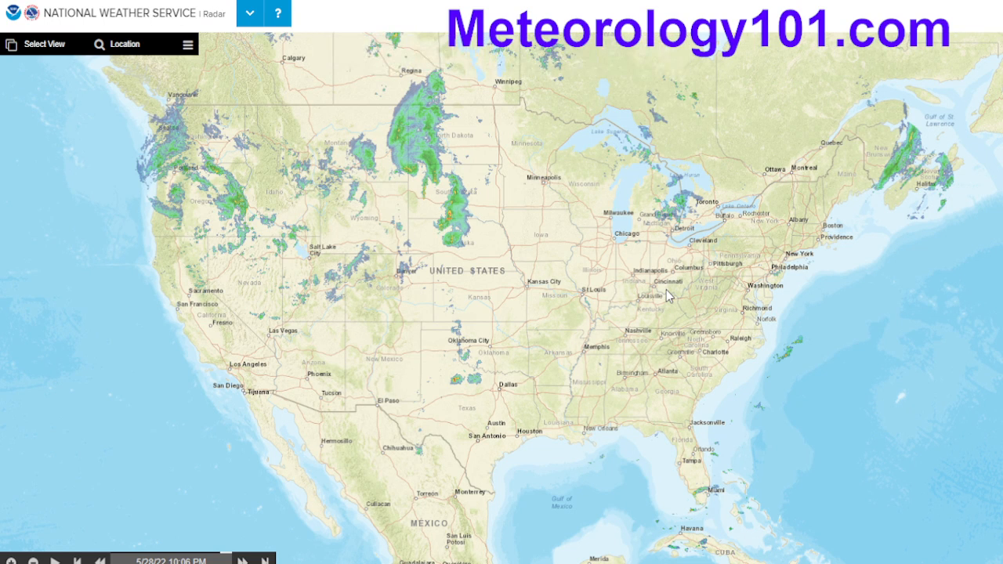
{"action": "key", "text": "Print"}
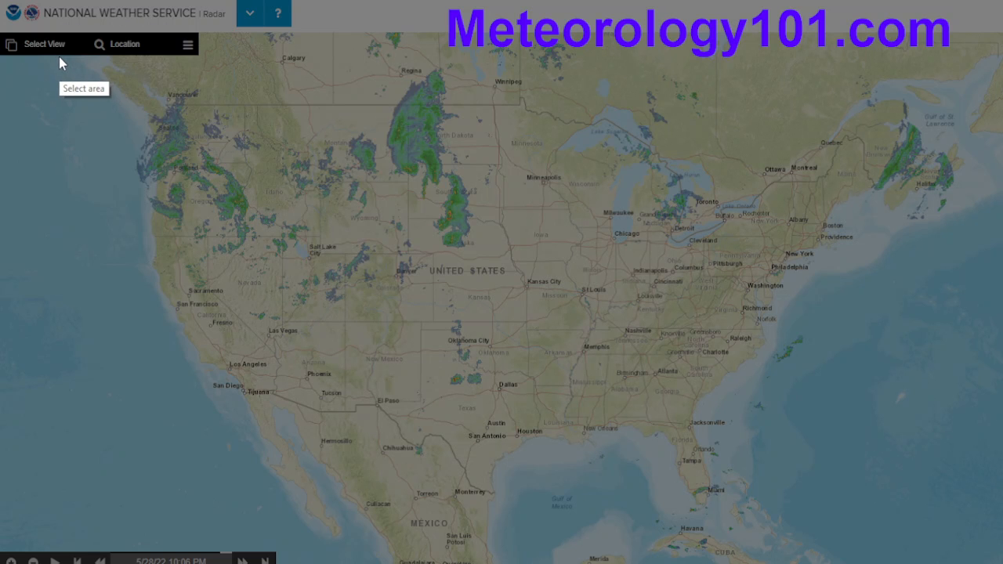
{"action": "left_click_drag", "start_coordinate": [58, 57], "coordinate": [968, 552]}
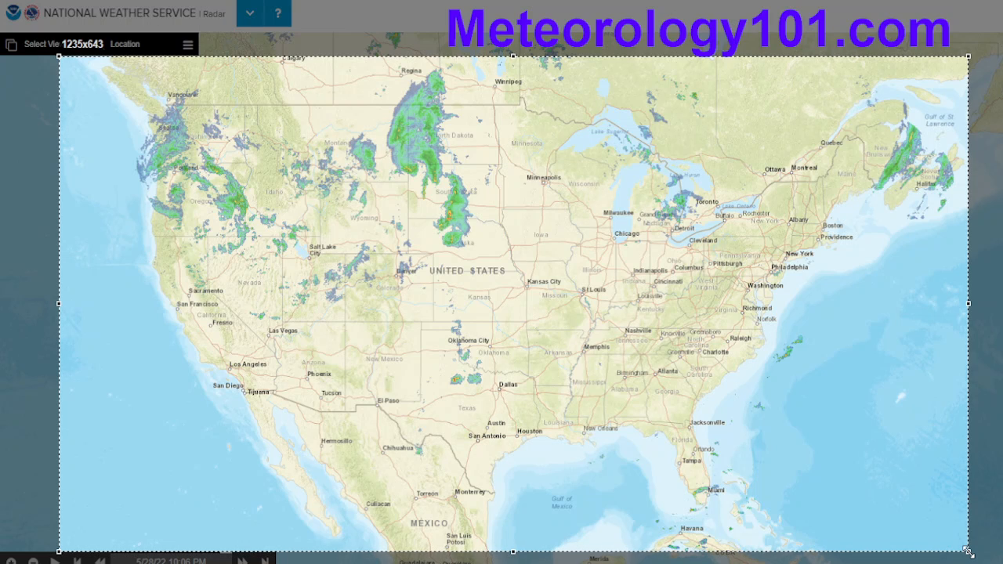
{"action": "mouse_move", "coordinate": [969, 552]}
{"action": "left_mouse_down"}
{"action": "mouse_move", "coordinate": [958, 550]}
{"action": "mouse_move", "coordinate": [971, 552]}
{"action": "left_mouse_up"}
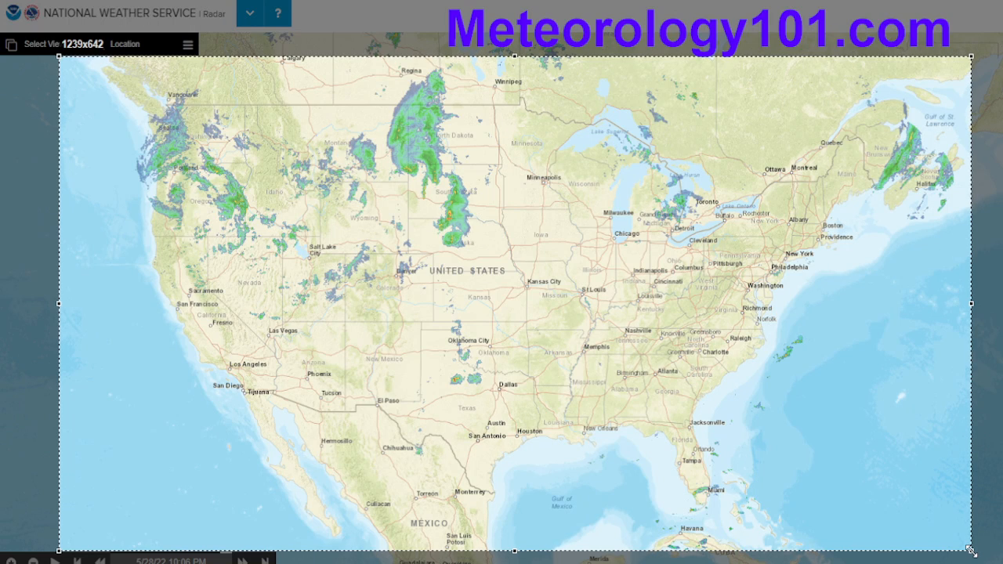
{"action": "left_click_drag", "start_coordinate": [970, 551], "coordinate": [970, 550]}
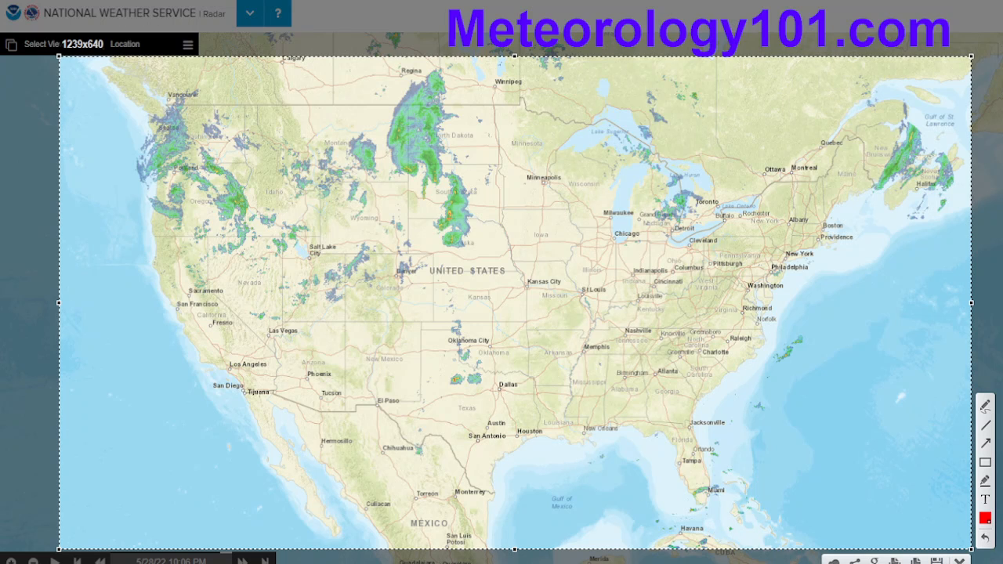
Start saving the capture to disk, create a folder named 052822 inside WeatherCharts and open it
{"action": "left_click", "coordinate": [937, 561]}
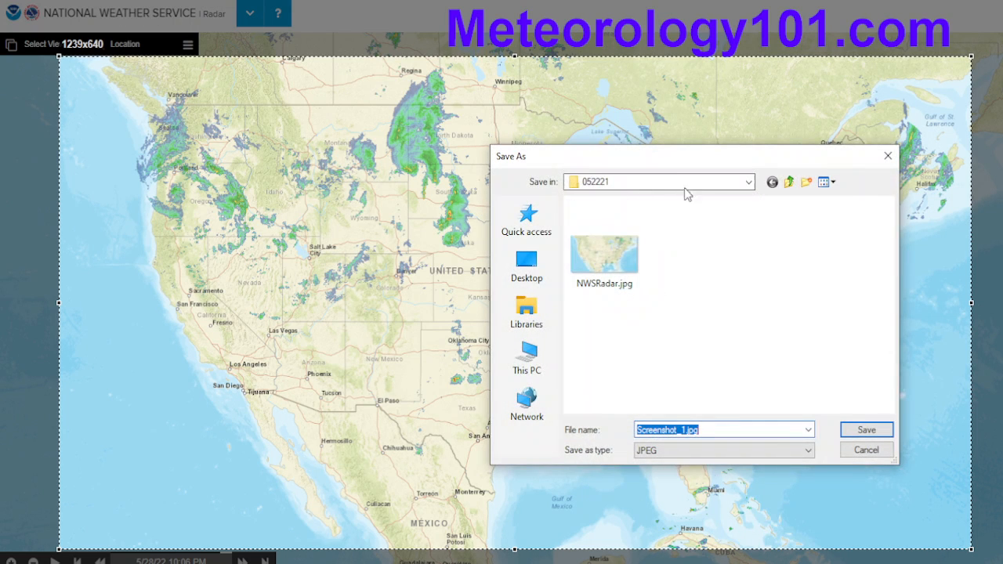
{"action": "left_click", "coordinate": [790, 182]}
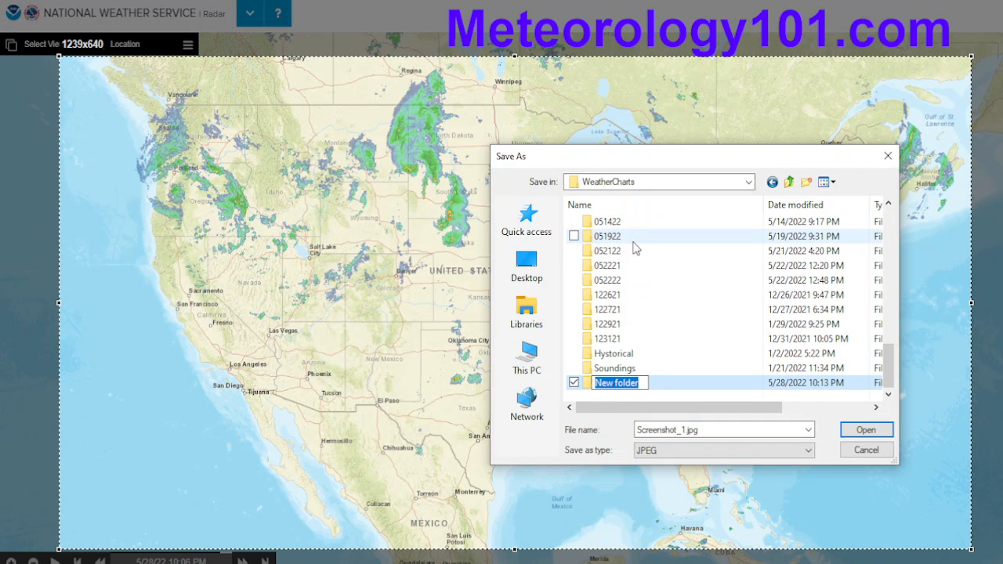
{"action": "type", "text": "052822"}
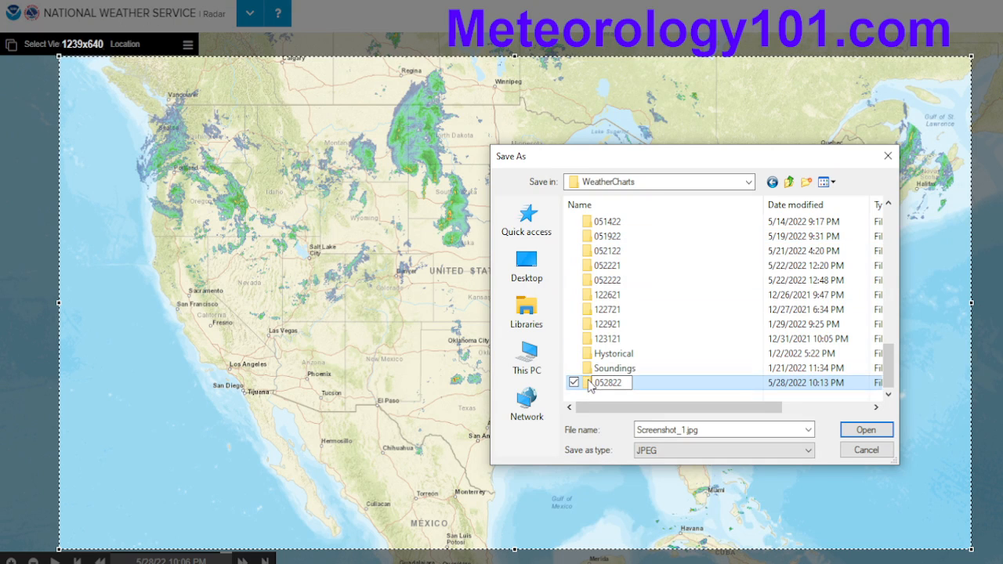
{"action": "key", "text": "Return"}
{"action": "key", "text": "Return"}
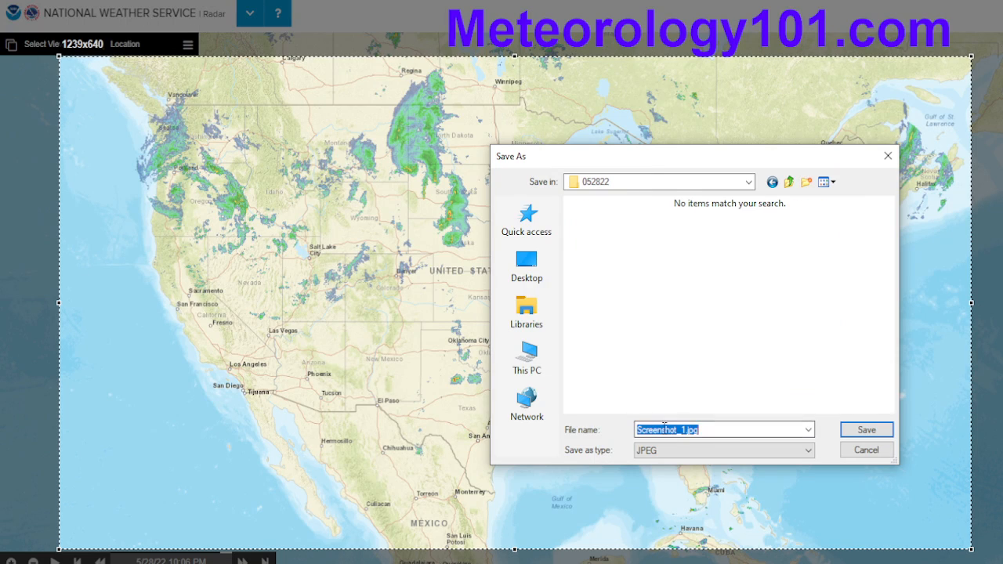
Save the radar capture in the 052822 folder as a JPEG named NWSRadar
{"action": "type", "text": "NWS"}
{"action": "key", "text": "alt+space"}
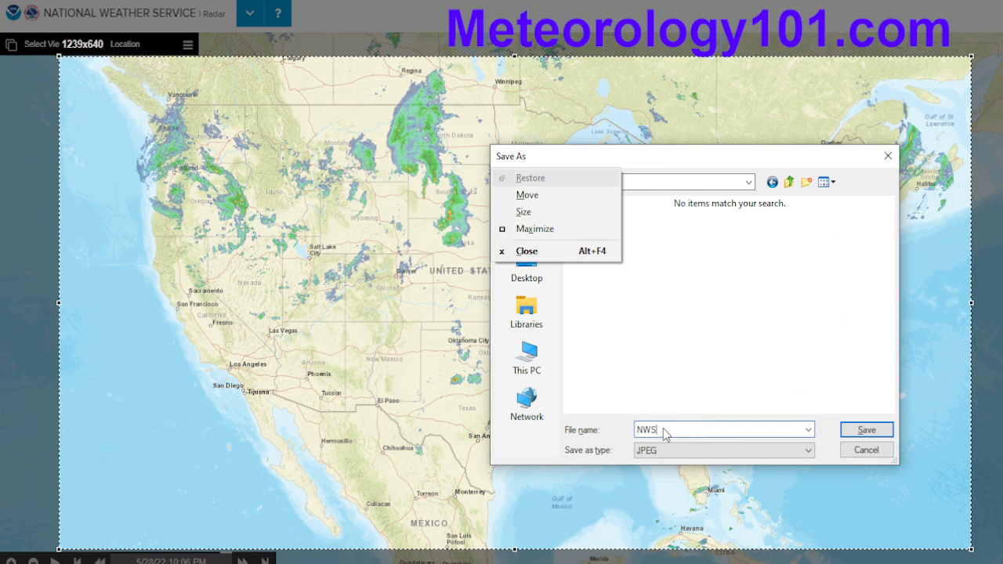
{"action": "type", "text": "rad"}
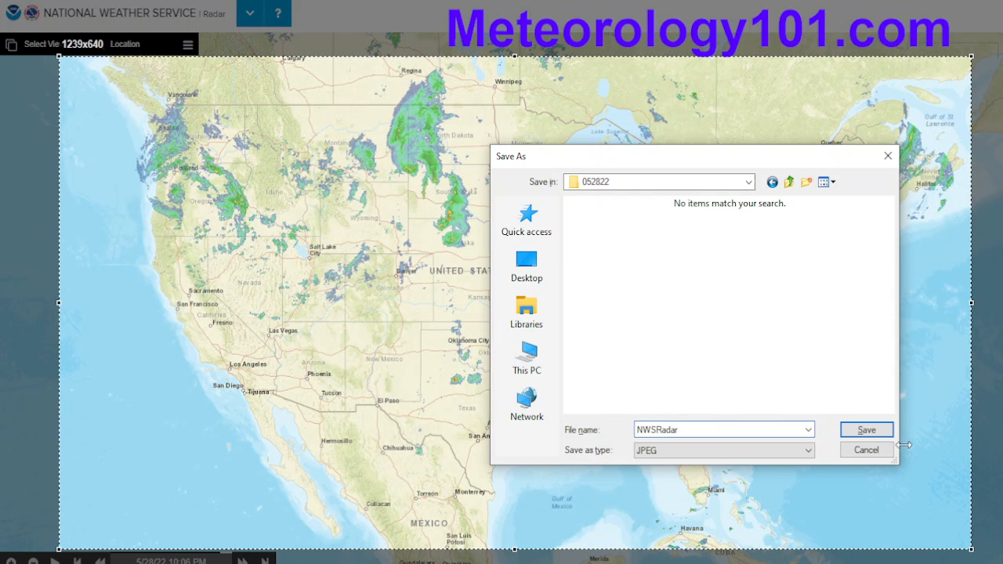
{"action": "left_click", "coordinate": [861, 430]}
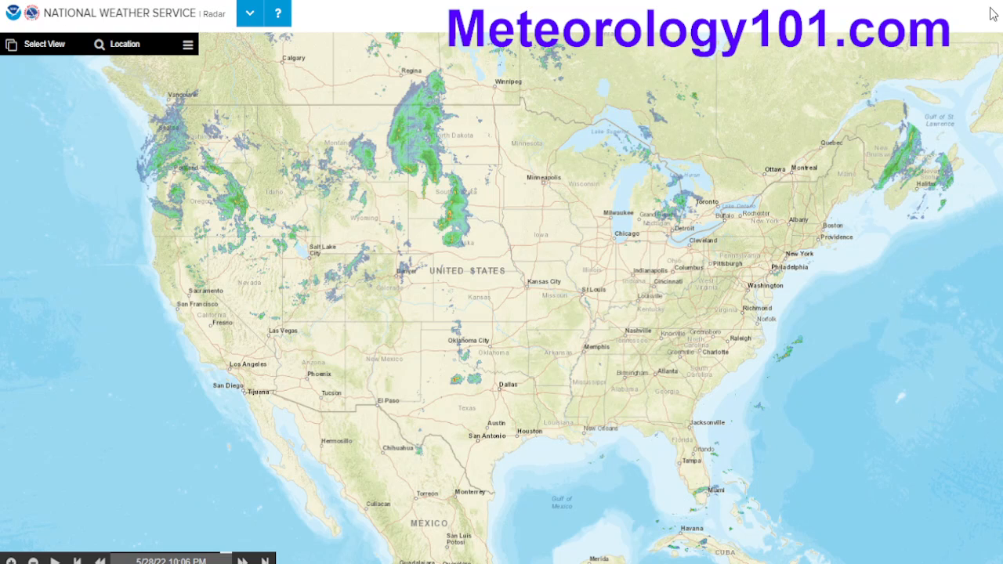
Switch to Digital Atmosphere and start importing a map from file, accepting that the last image's projection and coordinates apply
{"action": "left_click", "coordinate": [955, 12]}
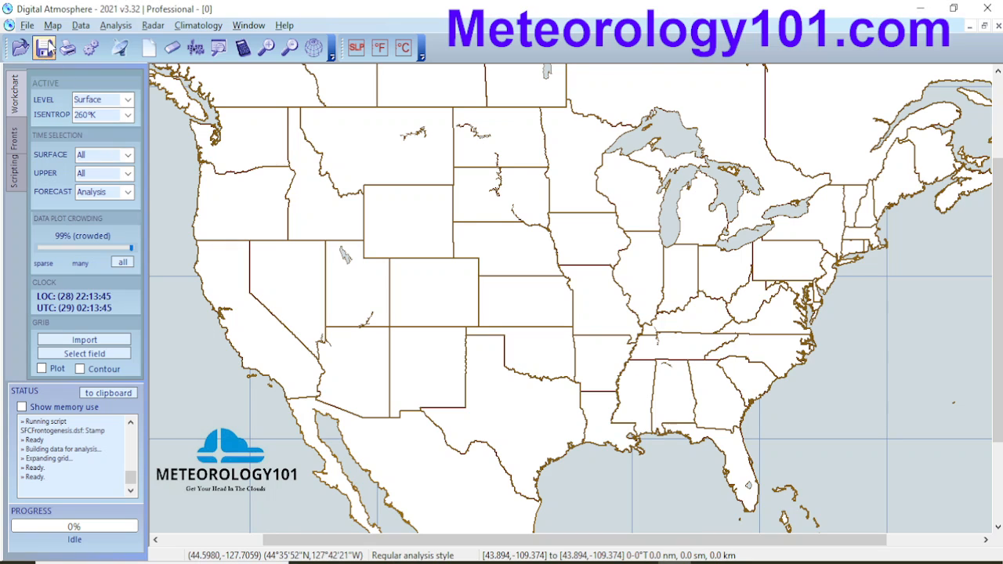
{"action": "left_click", "coordinate": [52, 25]}
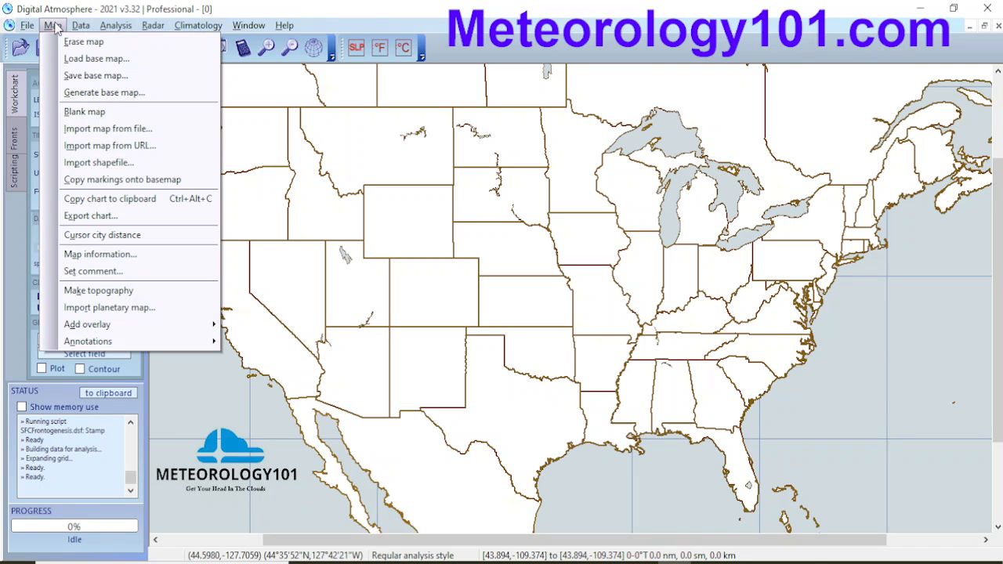
{"action": "left_click", "coordinate": [104, 130]}
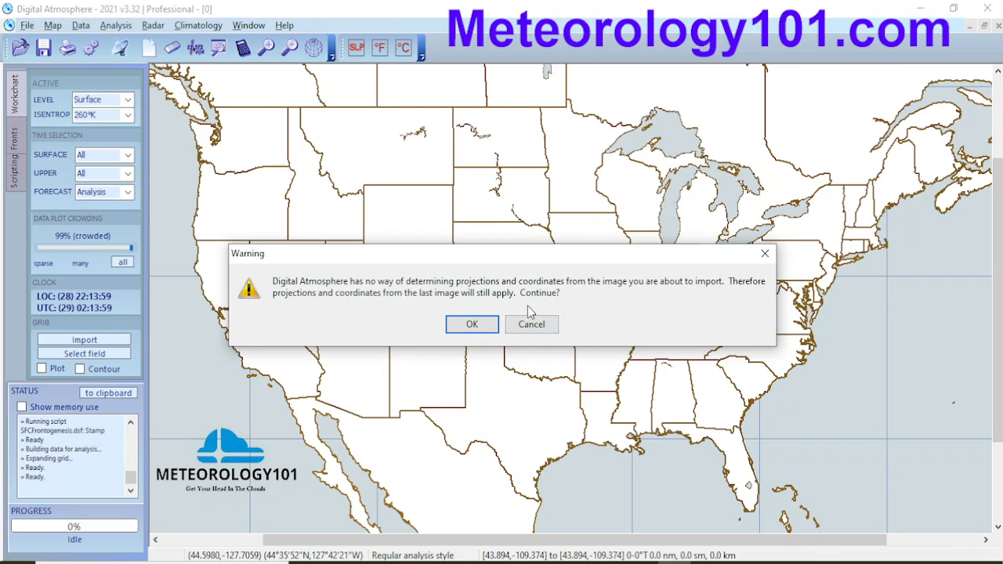
{"action": "left_click", "coordinate": [470, 324]}
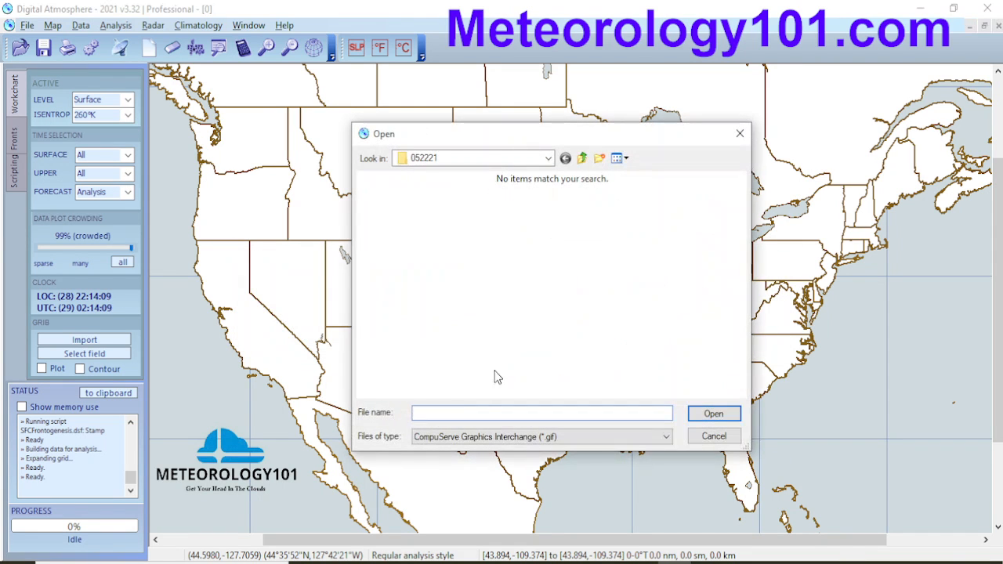
Set the file type to JPEG and import NWSRadar.jpg from the 052822 folder inside WeatherCharts
{"action": "left_click", "coordinate": [508, 436]}
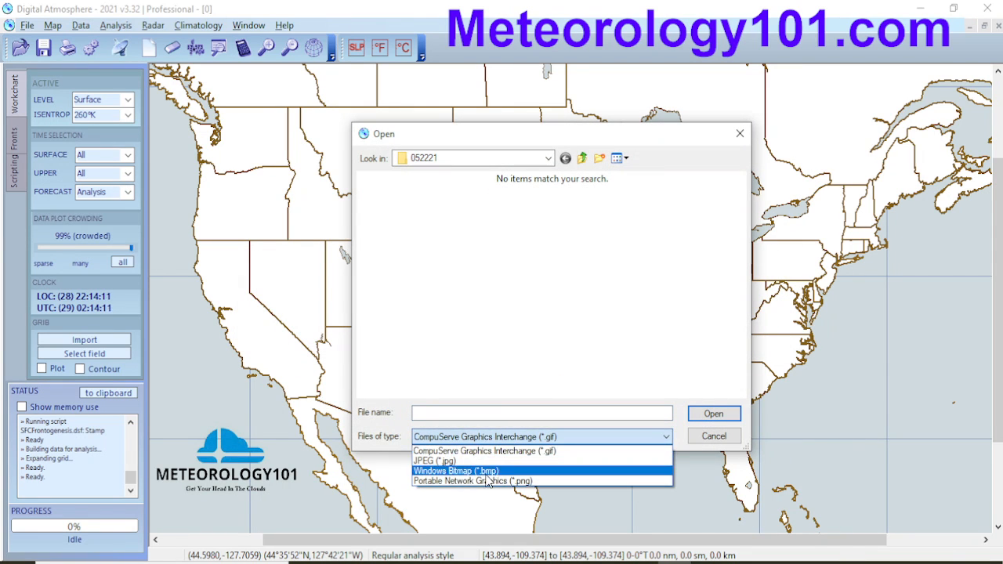
{"action": "left_click", "coordinate": [490, 483]}
{"action": "left_click", "coordinate": [581, 158]}
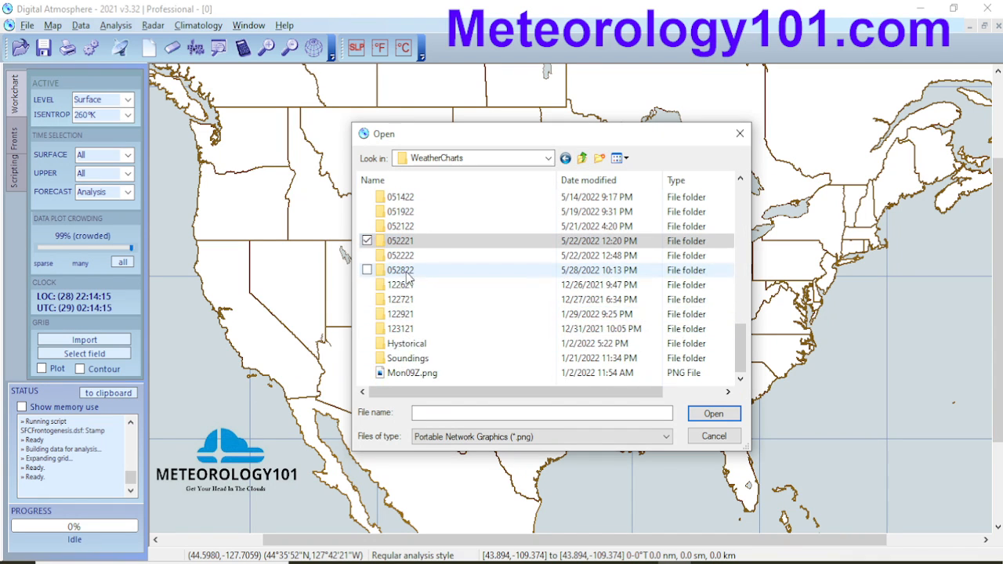
{"action": "double_click", "coordinate": [461, 270]}
{"action": "left_click", "coordinate": [593, 416]}
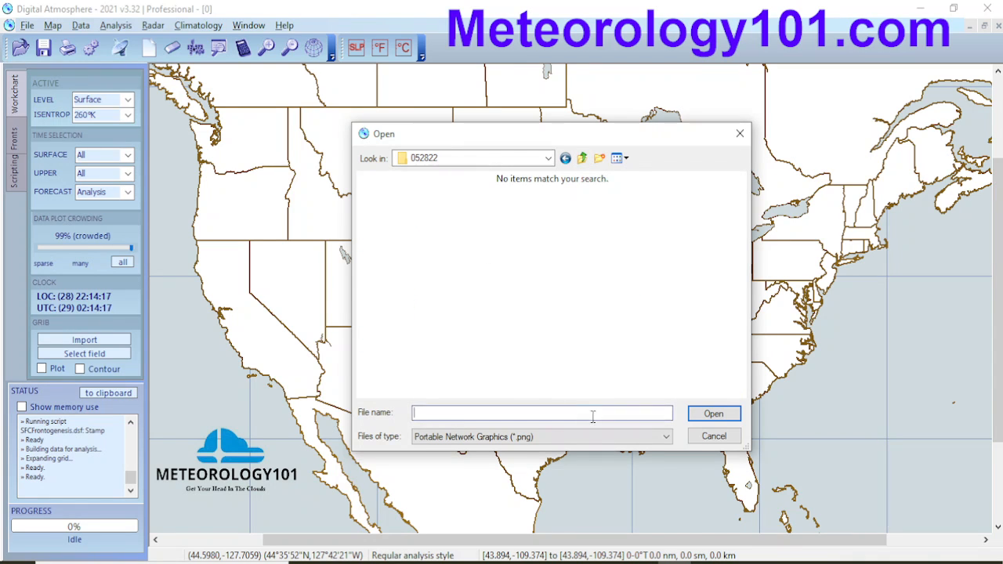
{"action": "left_click", "coordinate": [560, 436]}
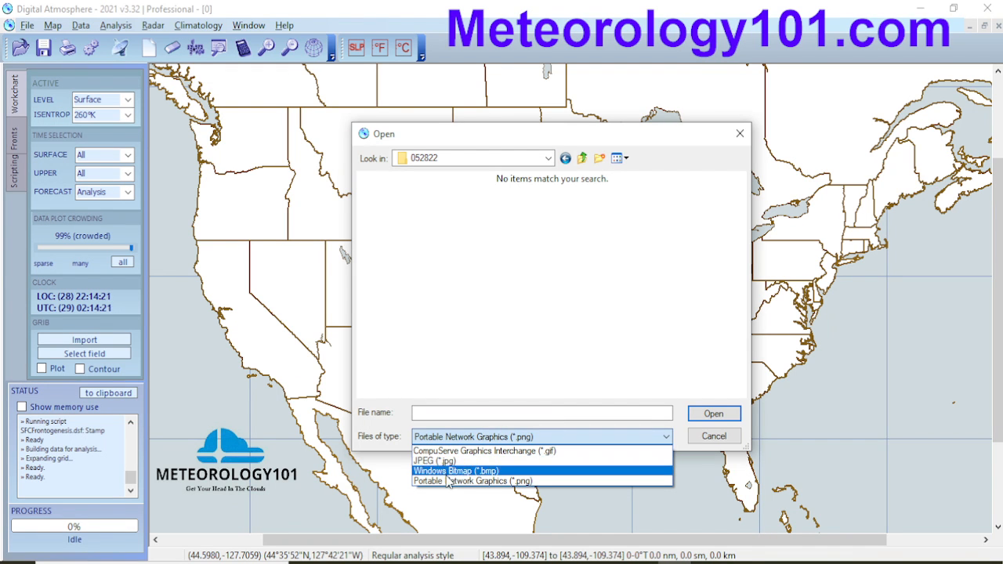
{"action": "left_click", "coordinate": [435, 460]}
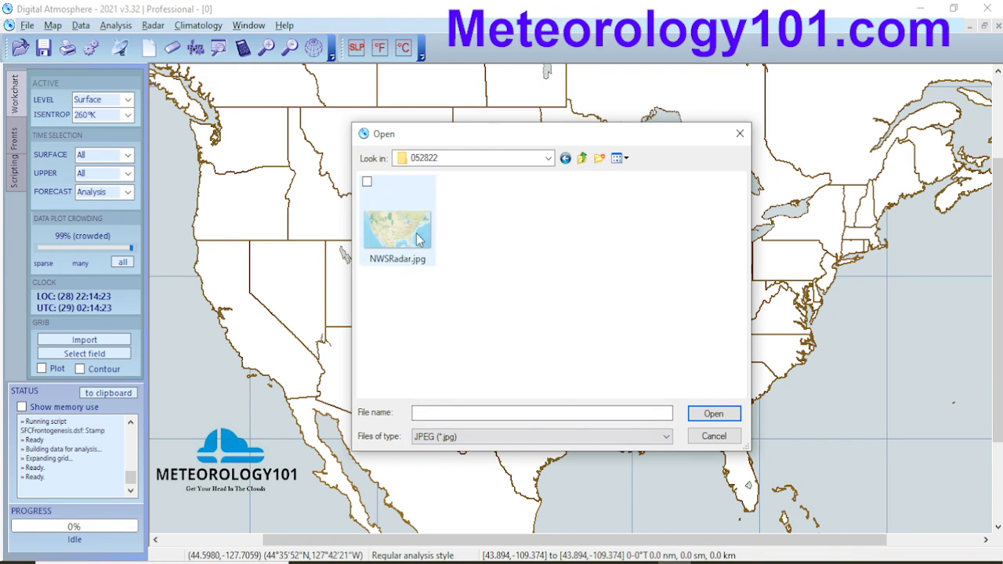
{"action": "double_click", "coordinate": [416, 233]}
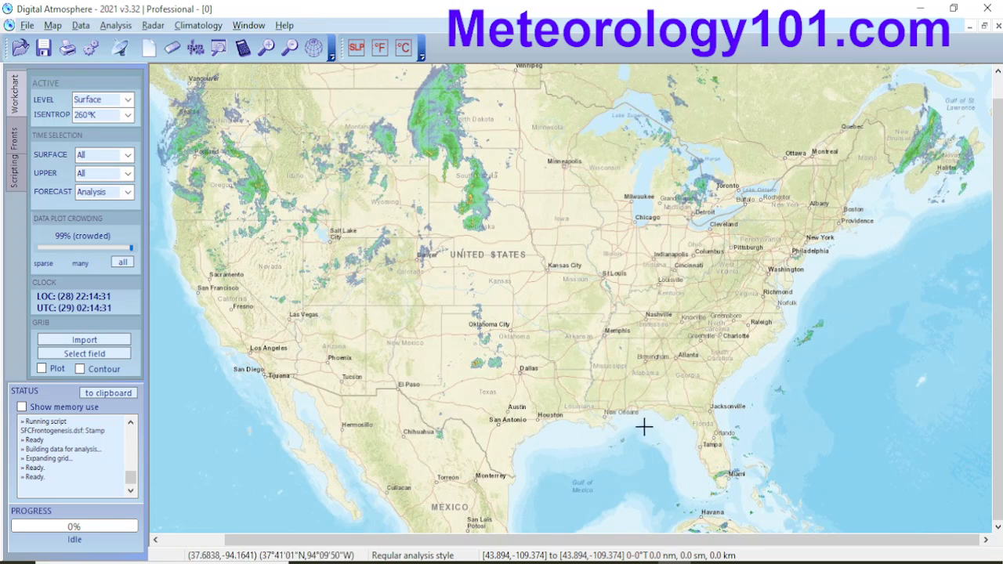
Recenter the map at about 40.5, -98.6, and once more at about 32.3, -90.9 near western Mississippi
{"action": "right_click", "coordinate": [592, 380]}
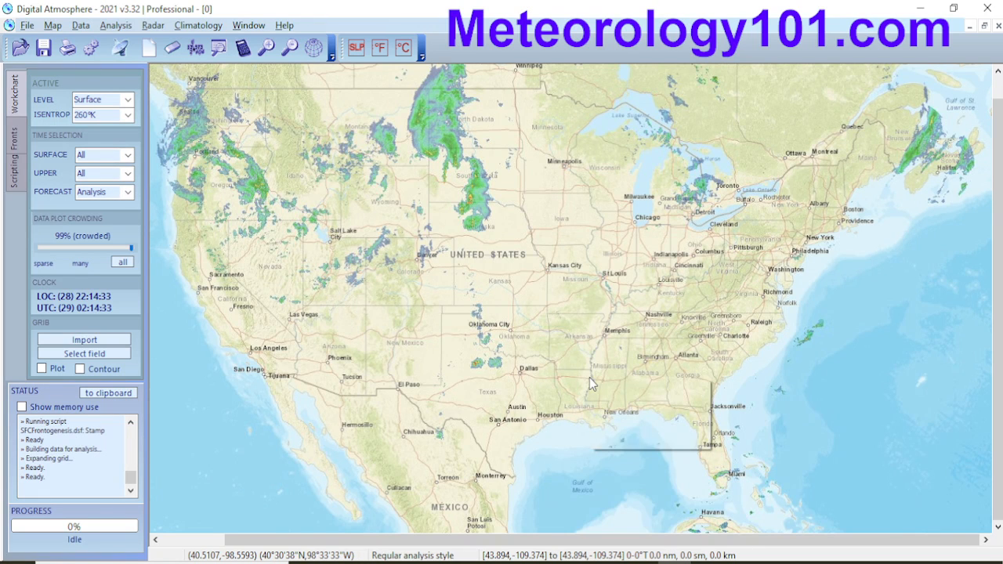
{"action": "left_click", "coordinate": [631, 404]}
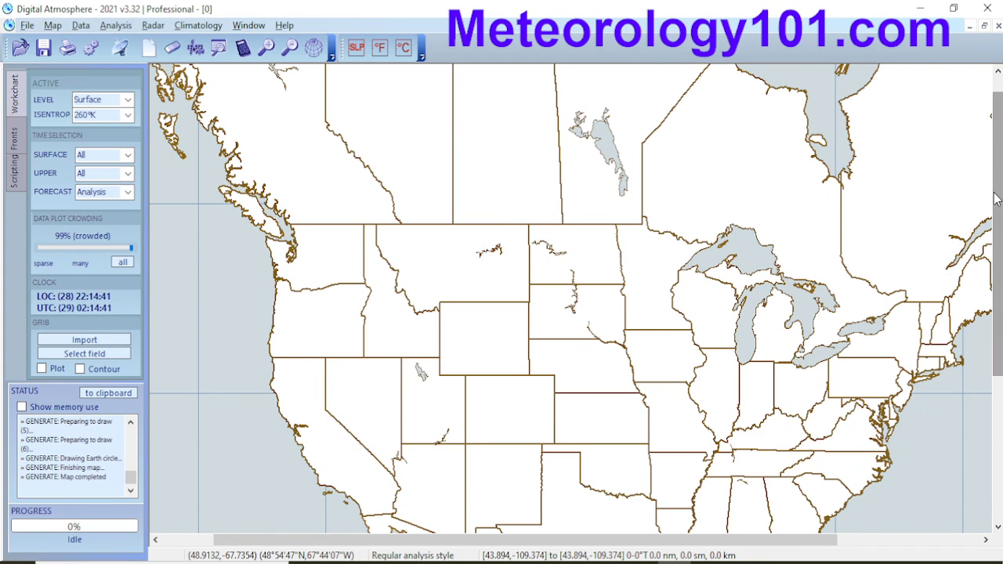
{"action": "left_click_drag", "start_coordinate": [999, 198], "coordinate": [1000, 248]}
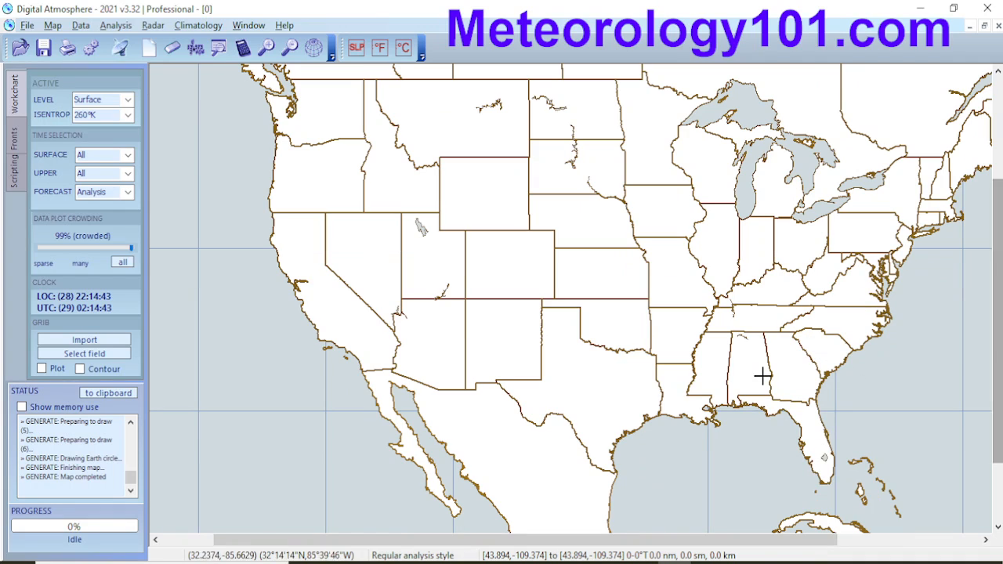
{"action": "right_click", "coordinate": [696, 379]}
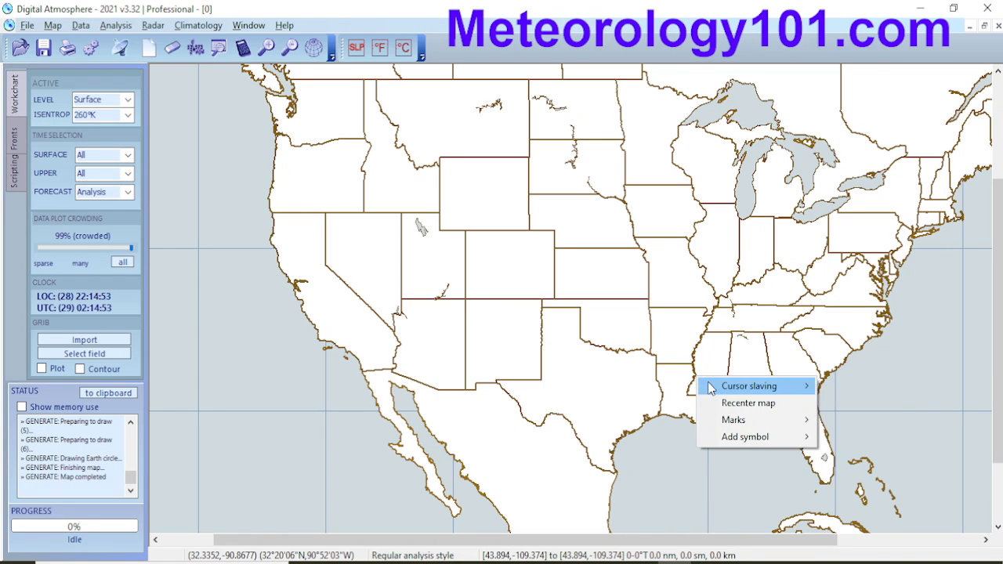
{"action": "left_click", "coordinate": [731, 402]}
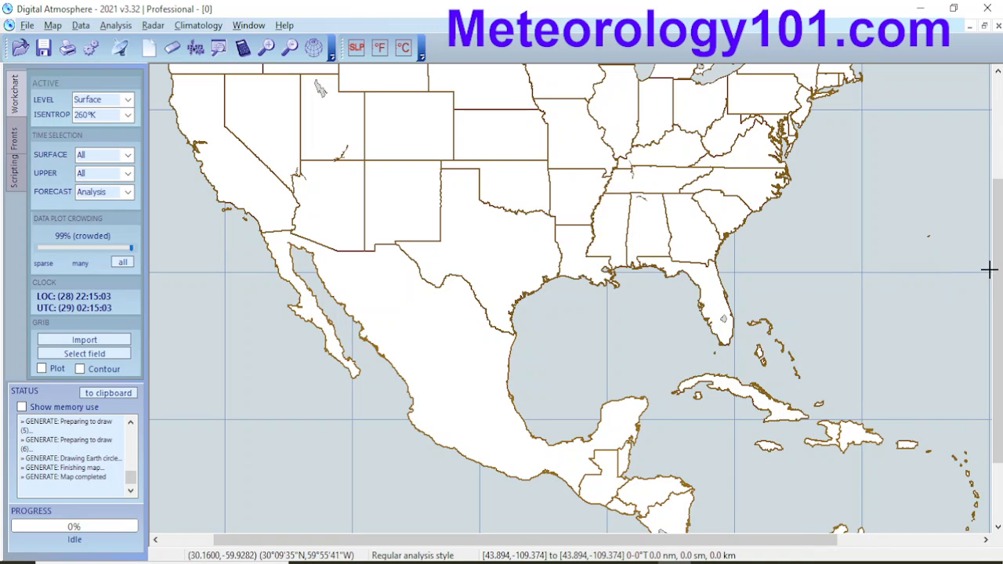
Import NWSRadar.jpg again as the map image over the recentered base map, keeping the existing projection and coordinates
{"action": "scroll", "coordinate": [996, 282], "scroll_direction": "up", "scroll_amount": 3}
{"action": "scroll", "coordinate": [997, 286], "scroll_direction": "up", "scroll_amount": 1}
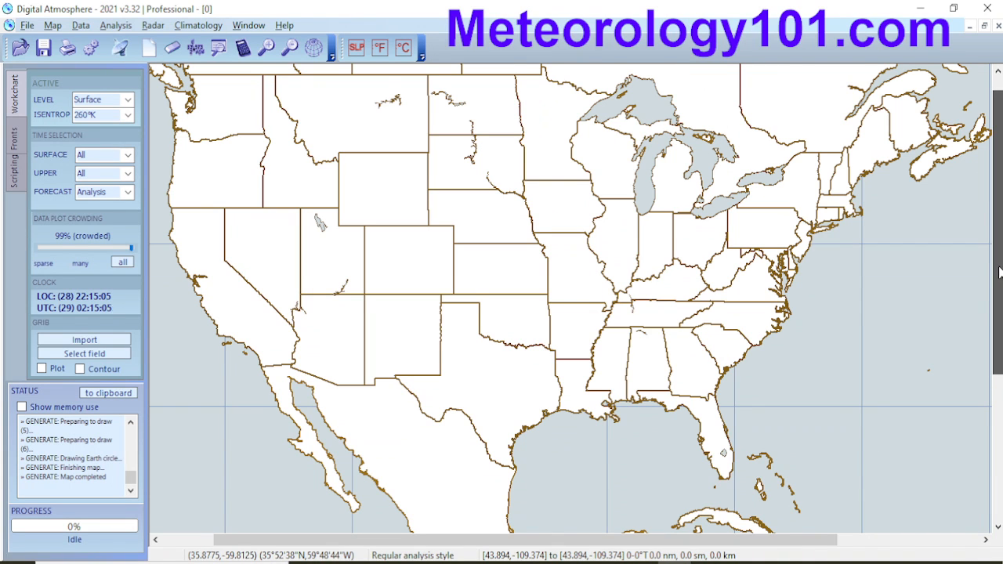
{"action": "scroll", "coordinate": [734, 543], "scroll_direction": "left", "scroll_amount": 1}
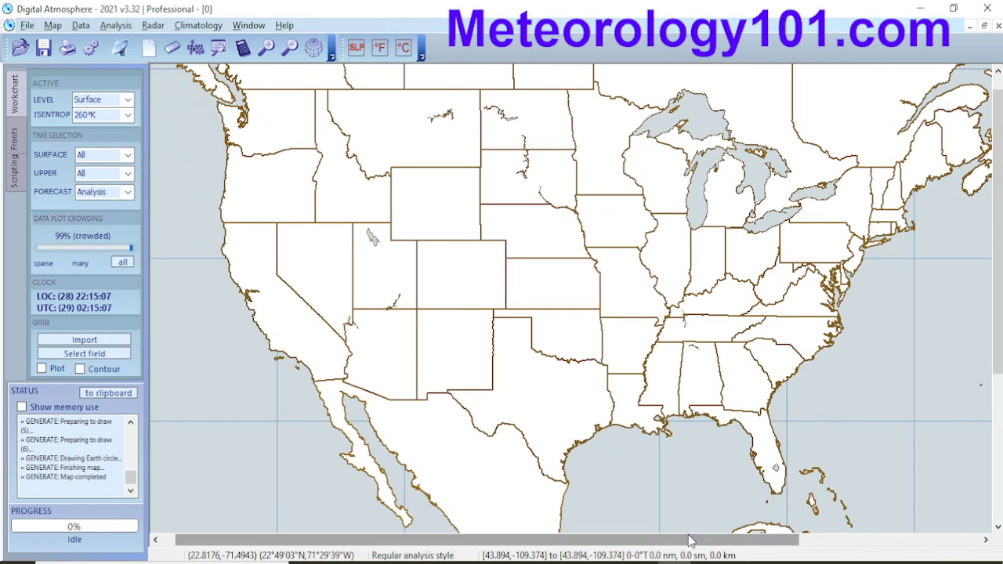
{"action": "scroll", "coordinate": [734, 541], "scroll_direction": "left", "scroll_amount": 1}
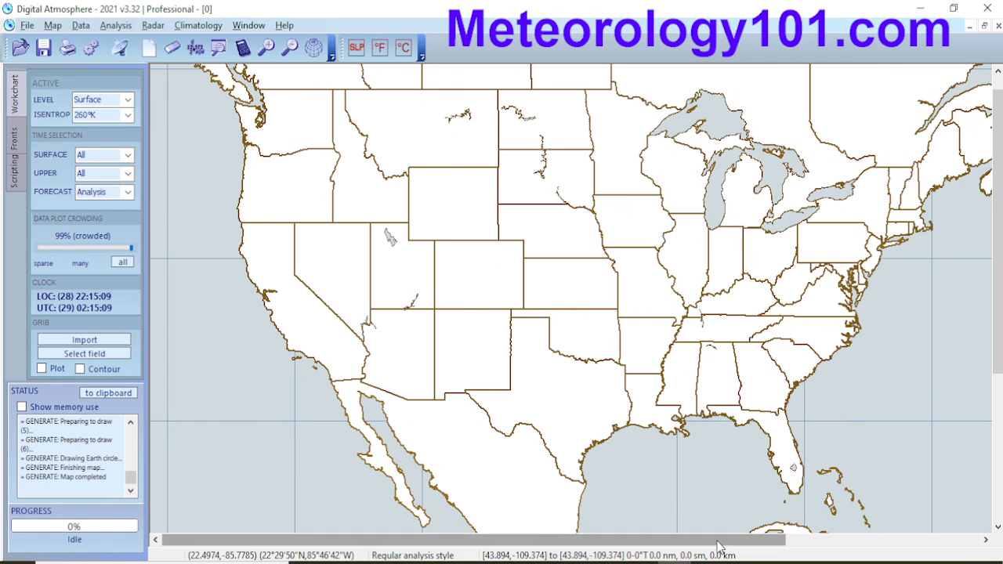
{"action": "left_click_drag", "start_coordinate": [718, 542], "coordinate": [728, 542]}
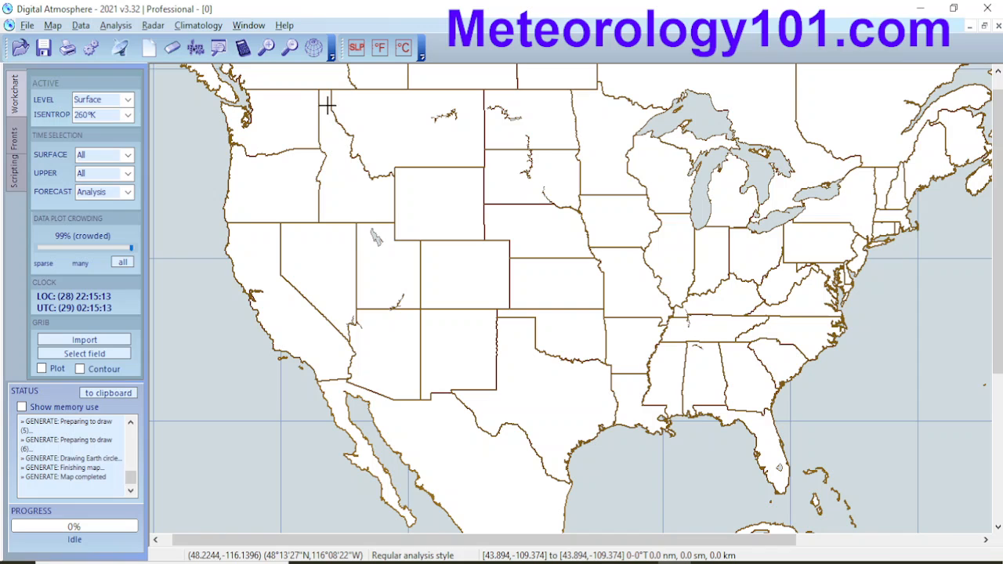
{"action": "left_click", "coordinate": [53, 25]}
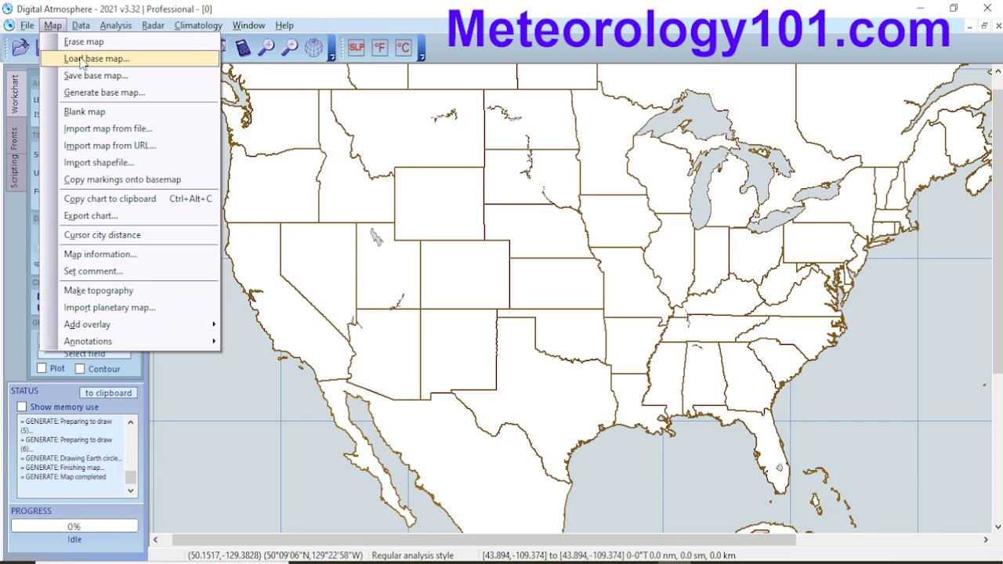
{"action": "left_click", "coordinate": [98, 129]}
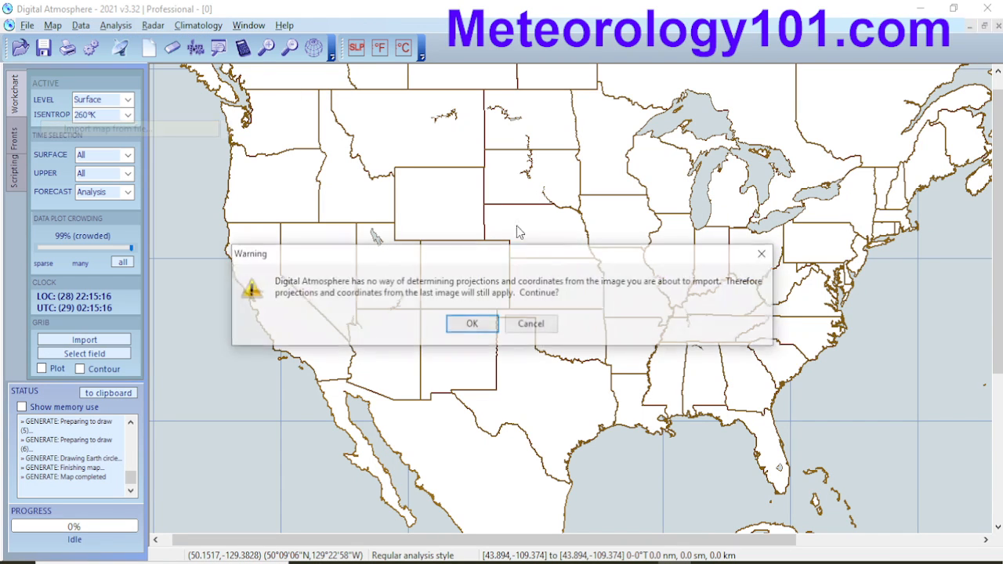
{"action": "left_click", "coordinate": [471, 324]}
{"action": "double_click", "coordinate": [400, 247]}
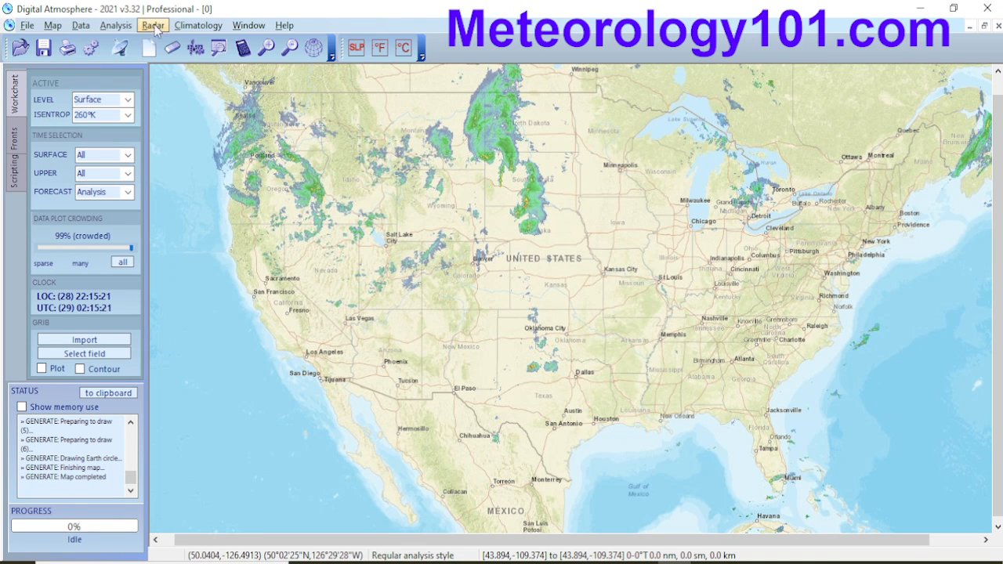
Add the basemap overlay with coastlines and state boundaries on top of the imported radar image
{"action": "left_click", "coordinate": [78, 25]}
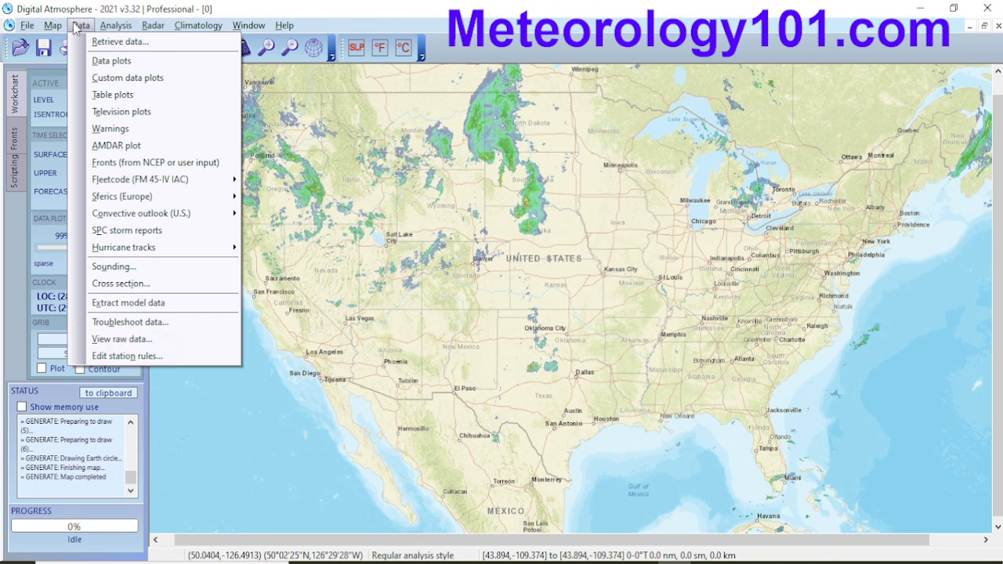
{"action": "mouse_move", "coordinate": [68, 27]}
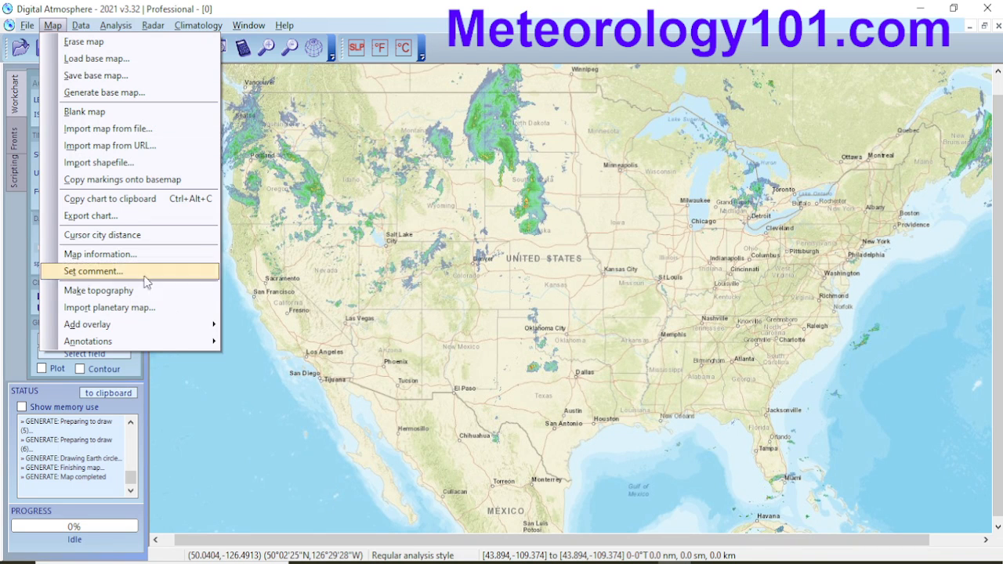
{"action": "mouse_move", "coordinate": [109, 325]}
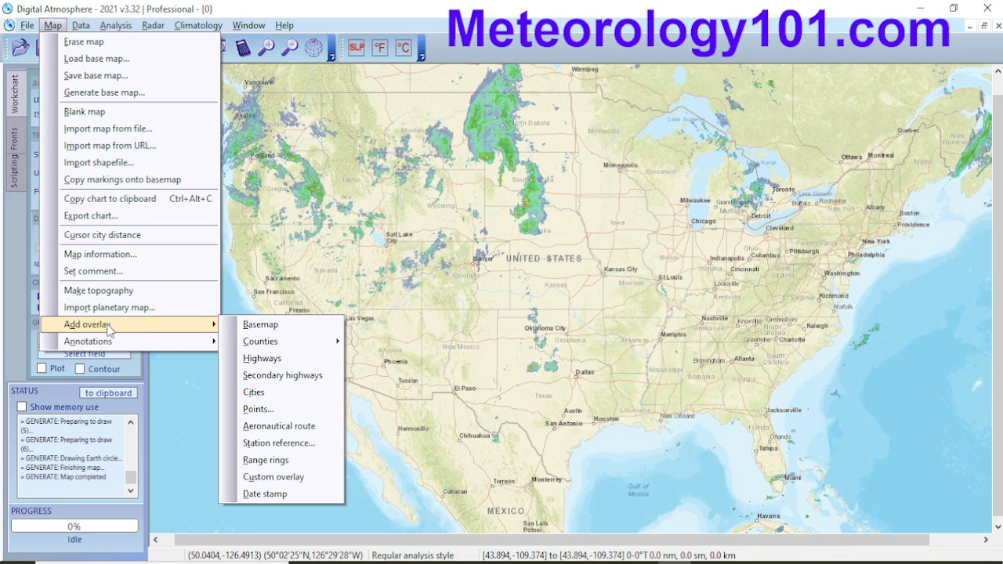
{"action": "left_click", "coordinate": [295, 329]}
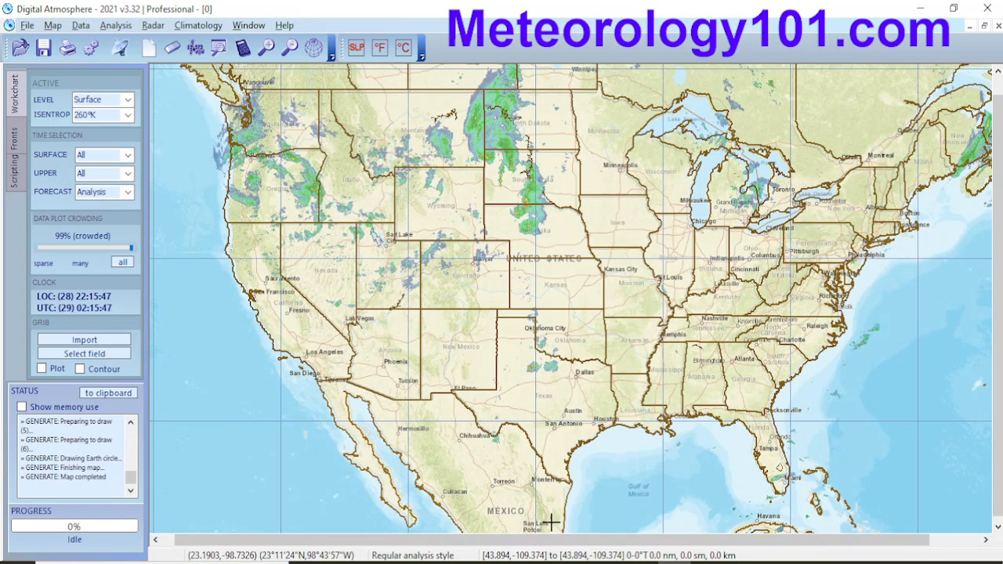
Place the Meteorology101Logo4 symbol in the Pacific west of Baja California and copy the markings onto the base map
{"action": "left_click_drag", "start_coordinate": [531, 540], "coordinate": [533, 540]}
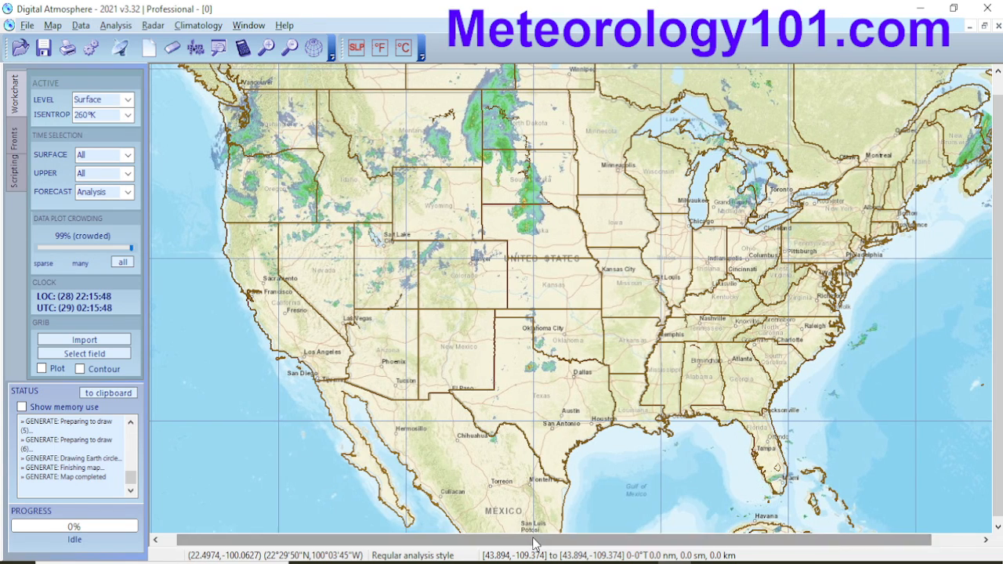
{"action": "right_click", "coordinate": [235, 449]}
{"action": "mouse_move", "coordinate": [280, 511]}
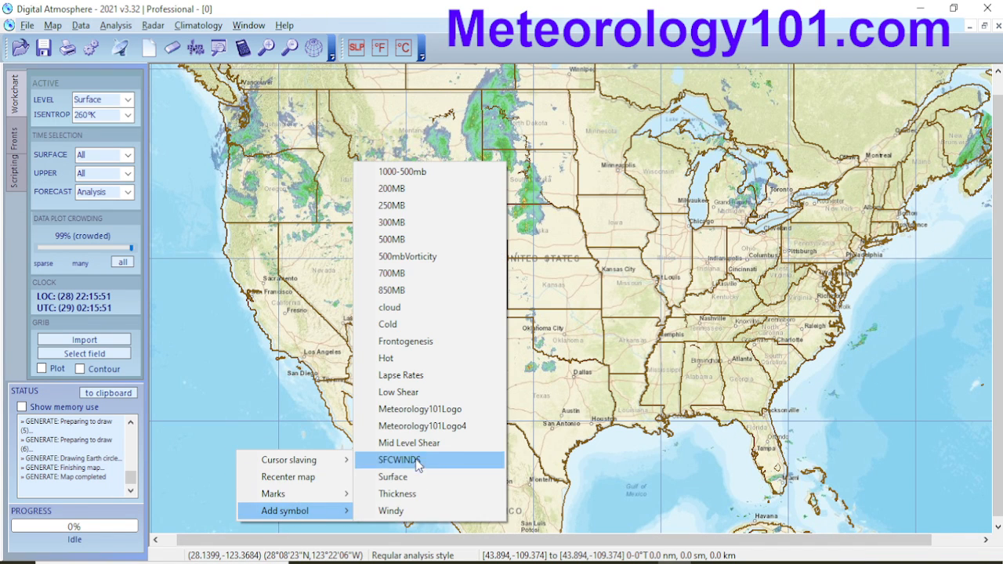
{"action": "left_click", "coordinate": [421, 428]}
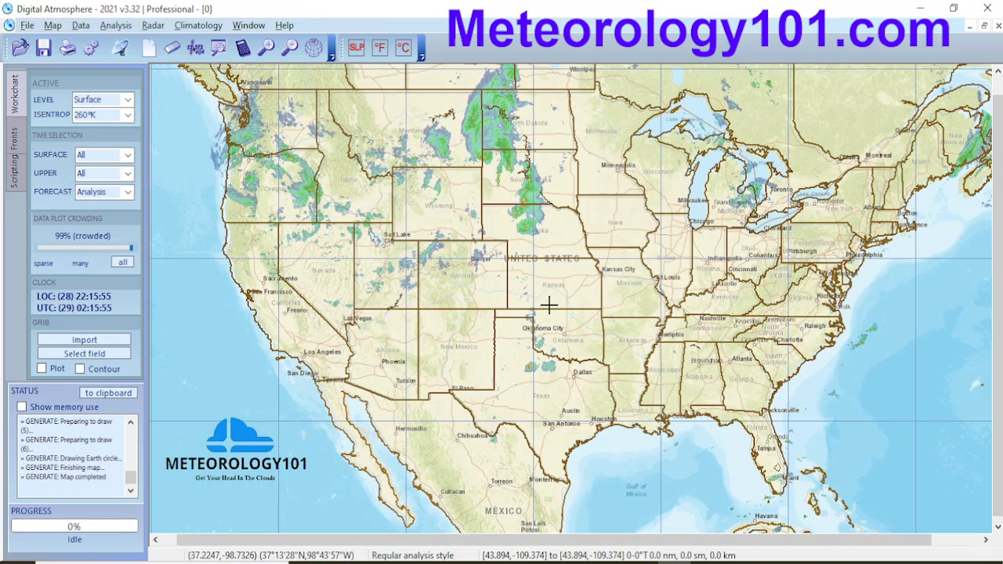
{"action": "left_click", "coordinate": [53, 25]}
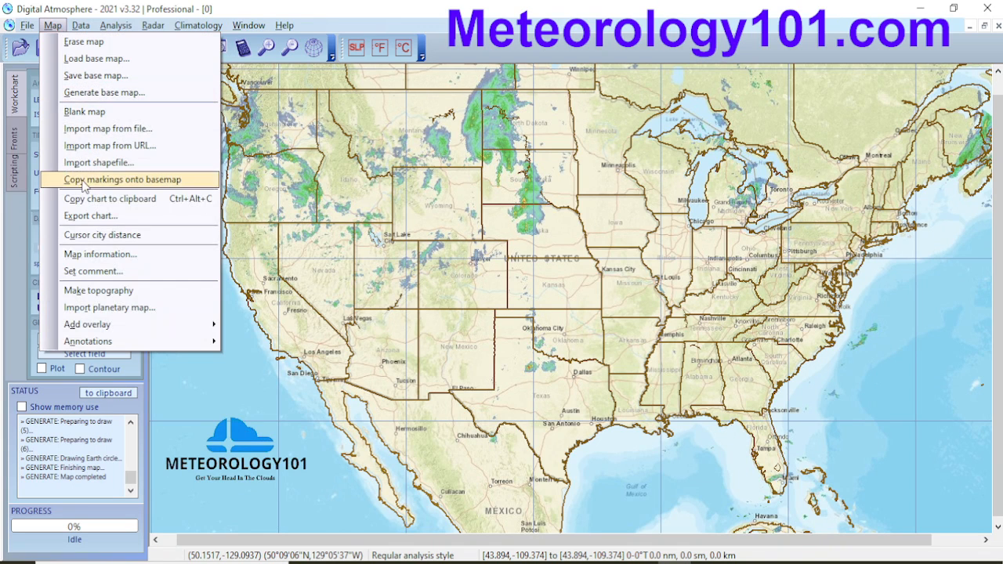
{"action": "left_click", "coordinate": [153, 179]}
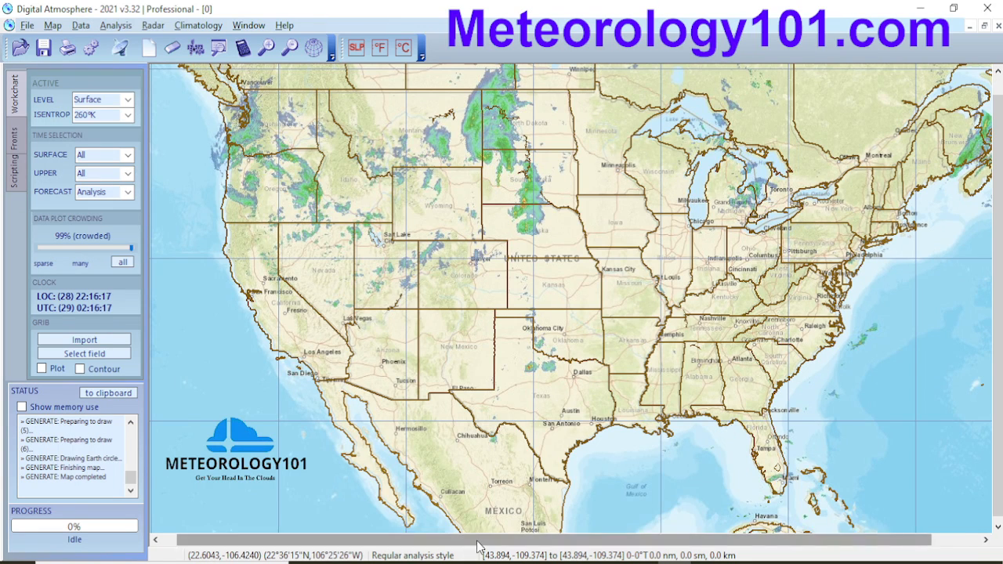
Reduce the data plot crowding to 85%
{"action": "left_click_drag", "start_coordinate": [478, 542], "coordinate": [452, 542]}
{"action": "left_click_drag", "start_coordinate": [575, 545], "coordinate": [588, 540]}
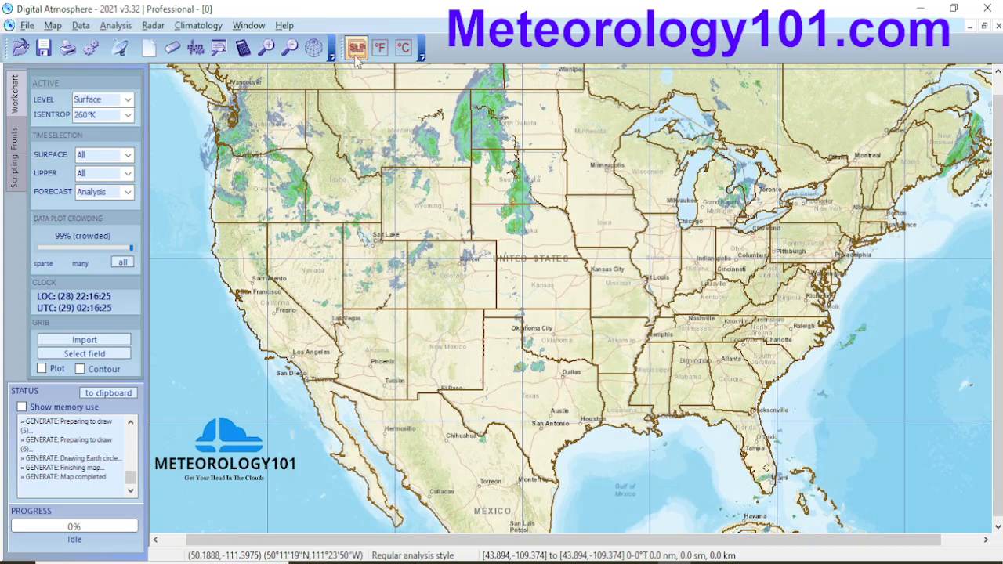
{"action": "left_click", "coordinate": [90, 249]}
{"action": "left_click", "coordinate": [90, 250]}
{"action": "left_click", "coordinate": [91, 249]}
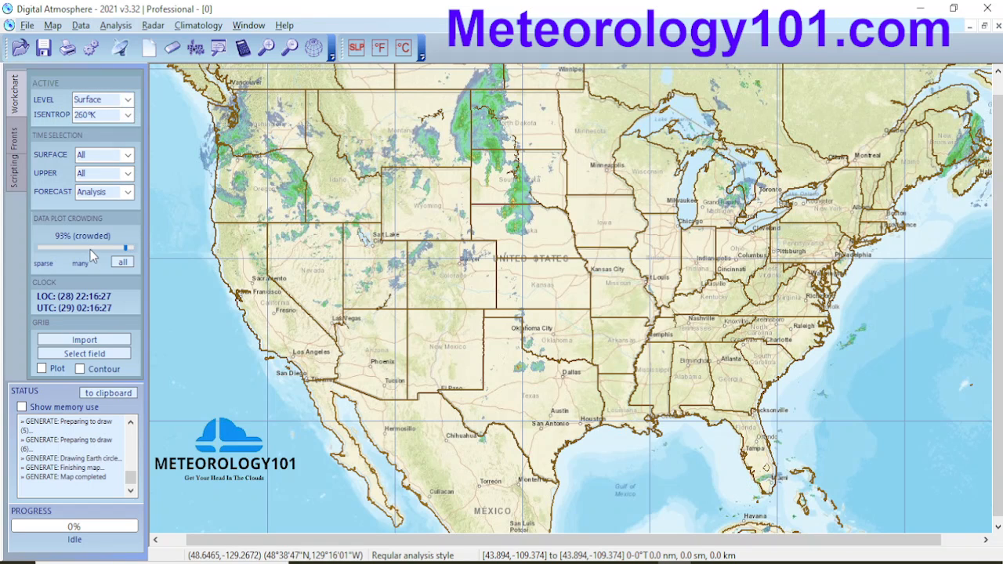
{"action": "left_click", "coordinate": [90, 249]}
{"action": "left_click", "coordinate": [90, 249]}
{"action": "left_click", "coordinate": [90, 250]}
{"action": "left_click", "coordinate": [90, 249]}
Overlay the sea level pressure analysis, Celsius temperature contours and surface station plots on the radar map
{"action": "left_click", "coordinate": [357, 48]}
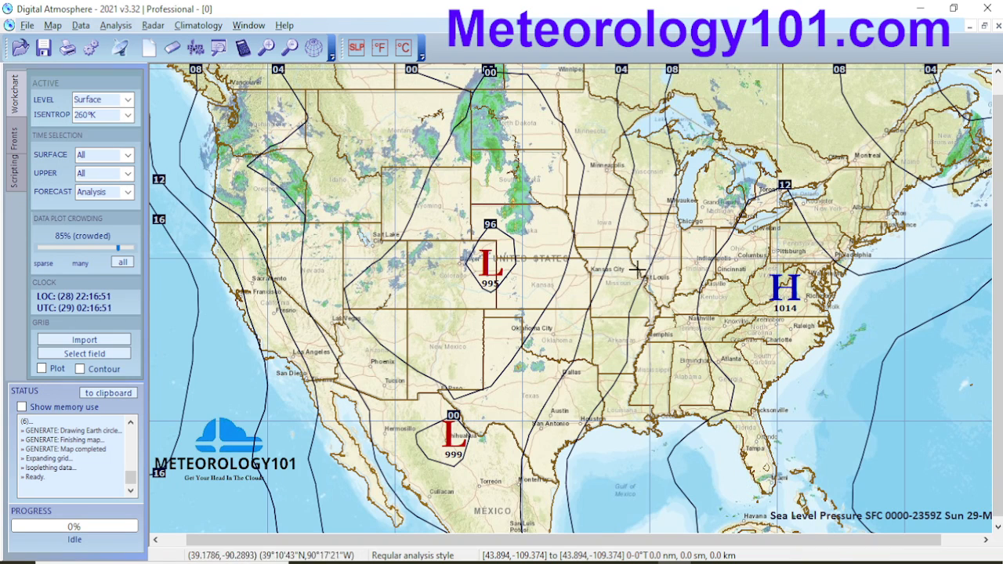
{"action": "left_click", "coordinate": [402, 48]}
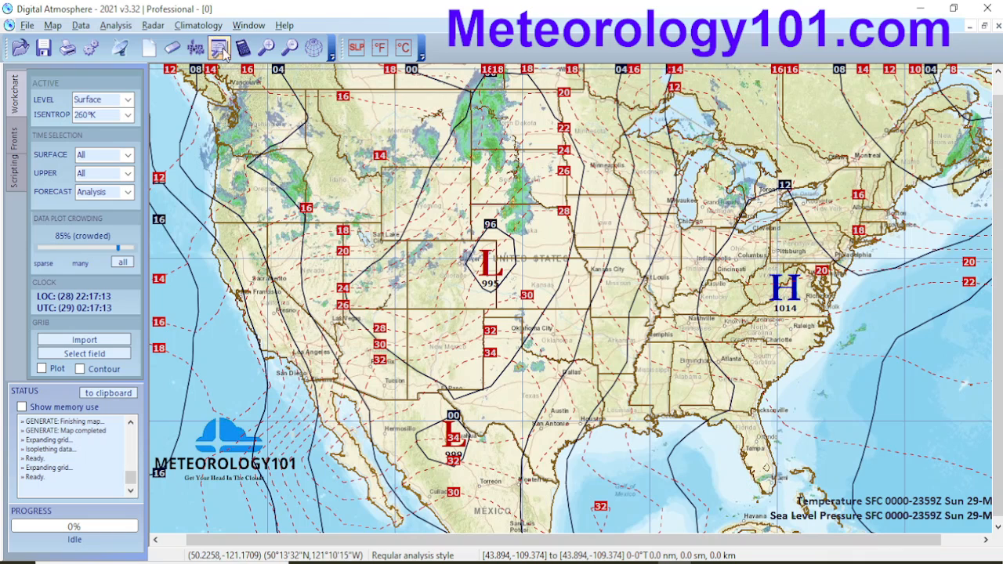
{"action": "left_click", "coordinate": [196, 49]}
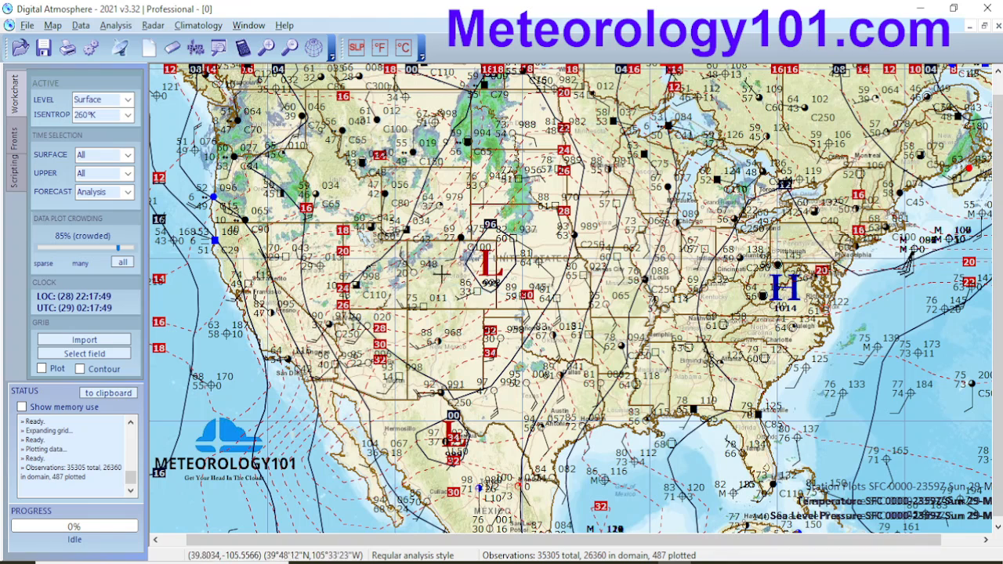
Add the Surface symbol to the chart just beneath the Meteorology101 logo
{"action": "right_click", "coordinate": [232, 512]}
{"action": "mouse_move", "coordinate": [306, 496]}
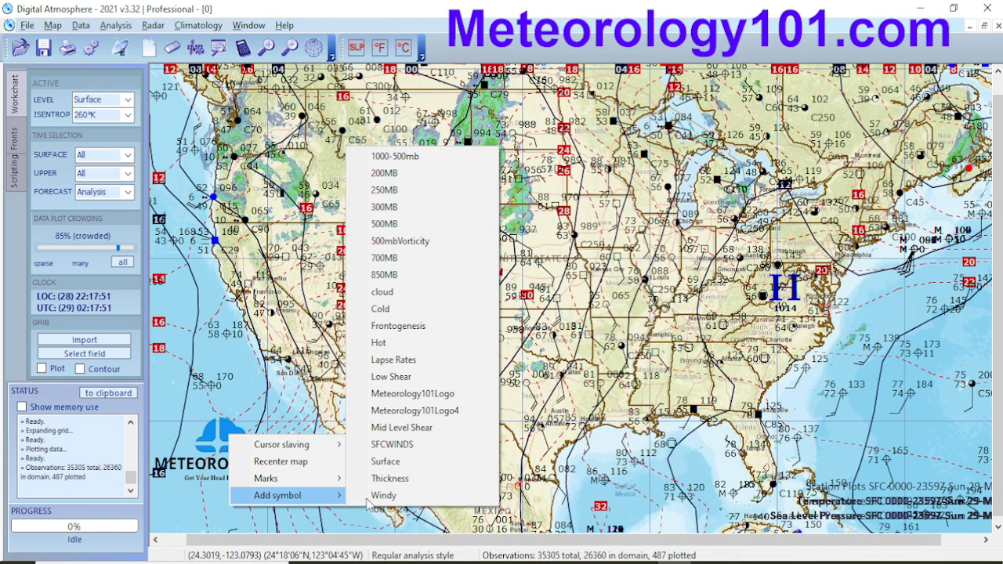
{"action": "left_click", "coordinate": [394, 464]}
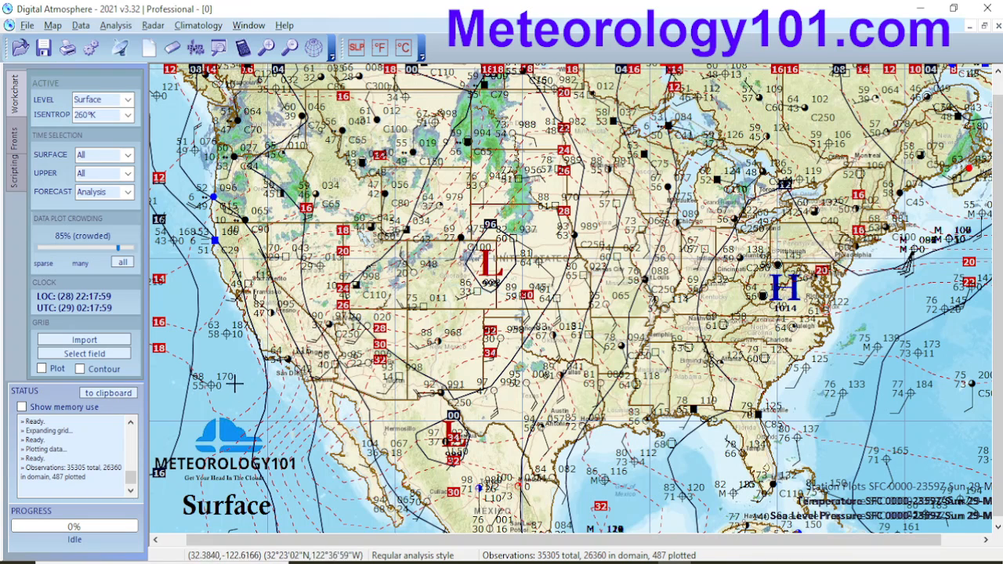
{"action": "right_click", "coordinate": [252, 390]}
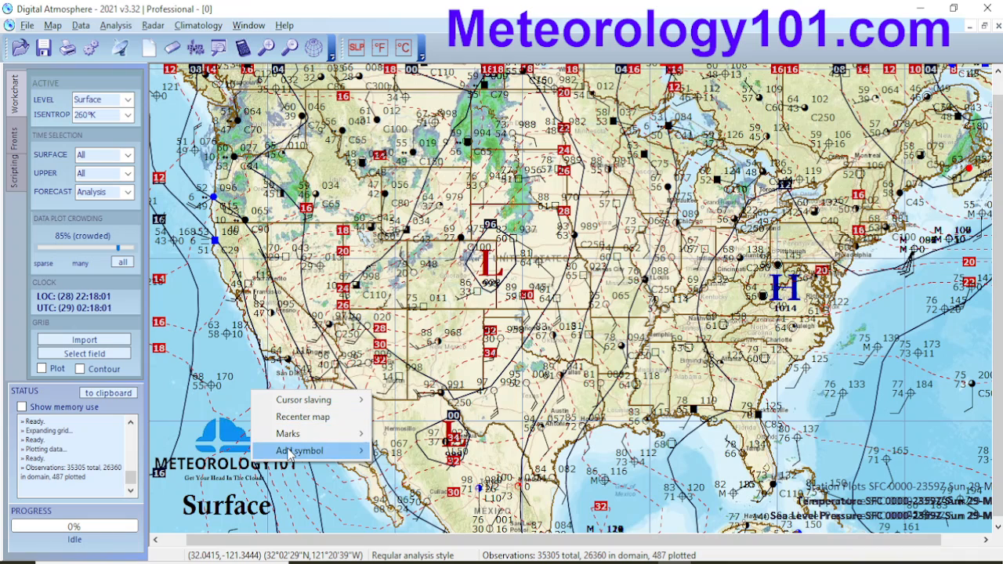
{"action": "mouse_move", "coordinate": [290, 457]}
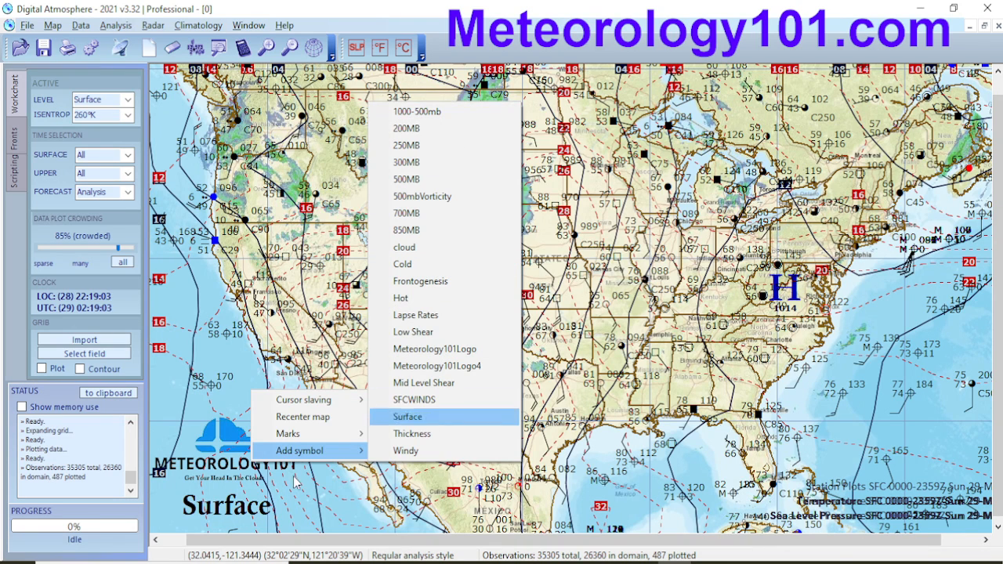
{"action": "left_click", "coordinate": [756, 253]}
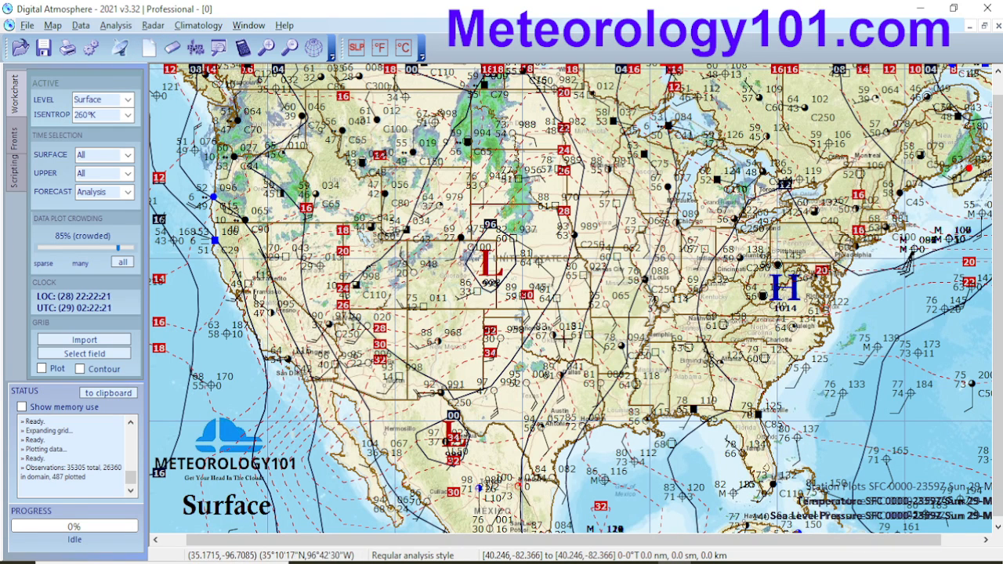
Clear the plotted overlays from the map and run the UpperAirMoisture.dsf script
{"action": "left_click", "coordinate": [169, 48]}
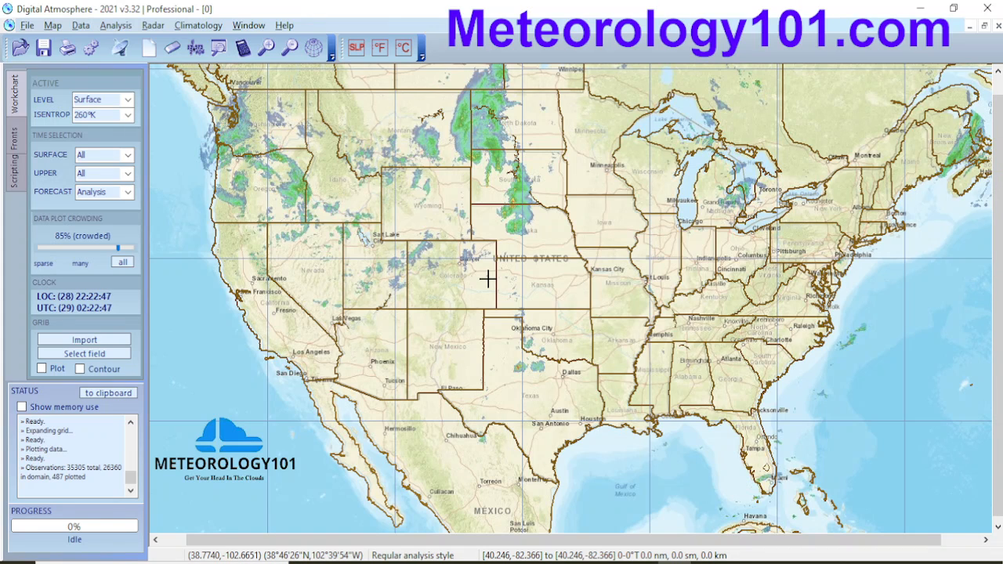
{"action": "left_click", "coordinate": [12, 169]}
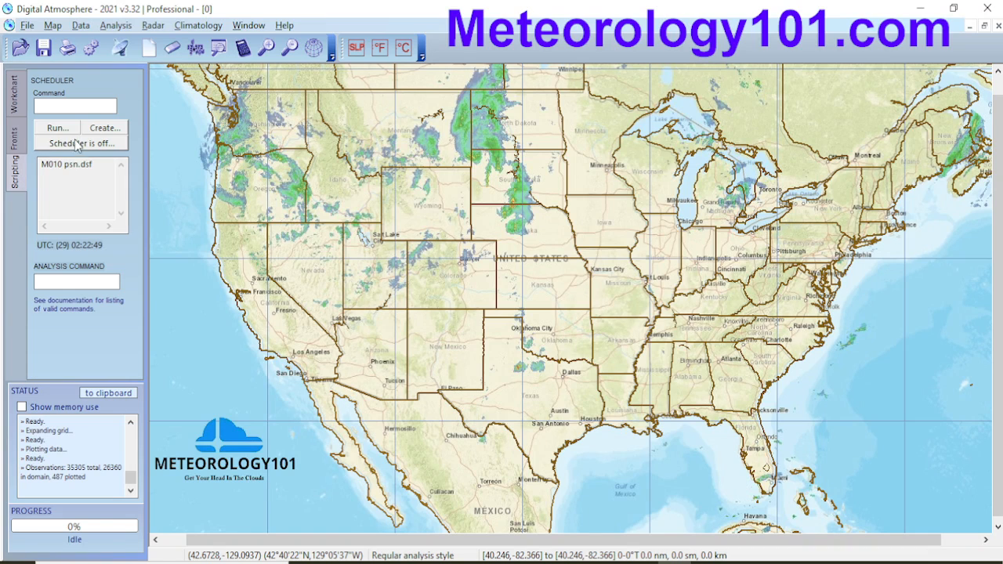
{"action": "left_click", "coordinate": [57, 127]}
{"action": "scroll", "coordinate": [539, 338], "scroll_direction": "down", "scroll_amount": 15}
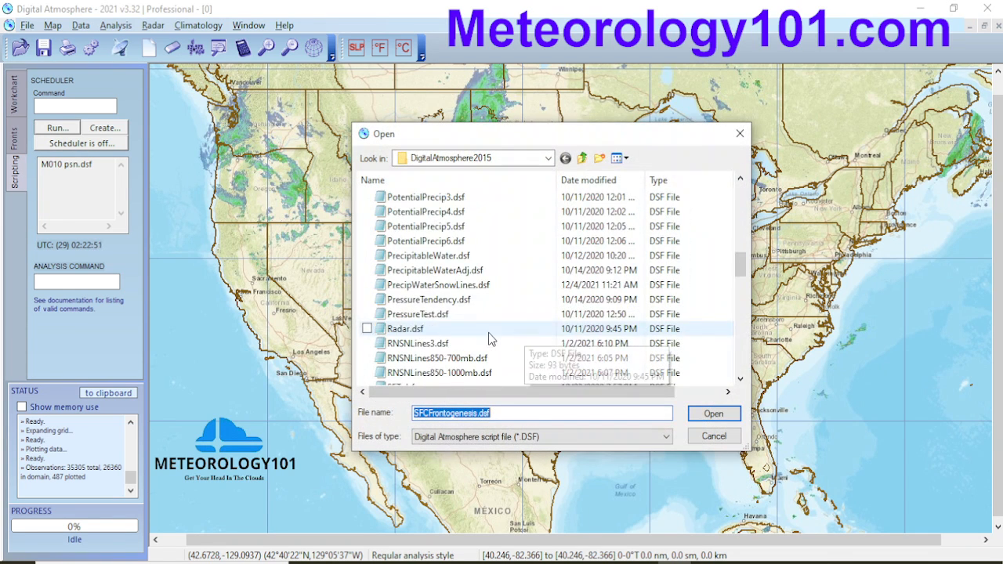
{"action": "scroll", "coordinate": [447, 291], "scroll_direction": "down", "scroll_amount": 3}
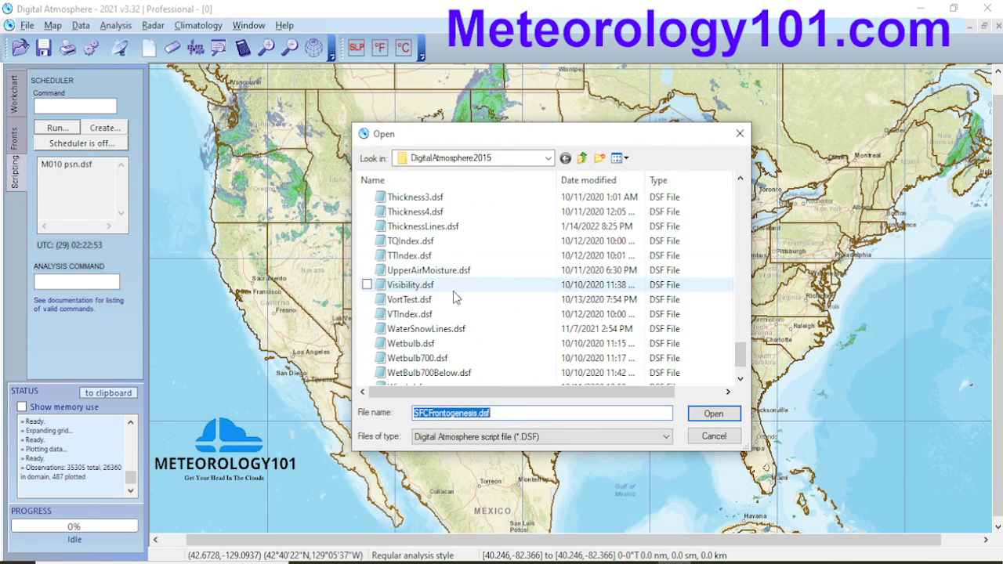
{"action": "left_click", "coordinate": [424, 271]}
{"action": "double_click", "coordinate": [424, 272]}
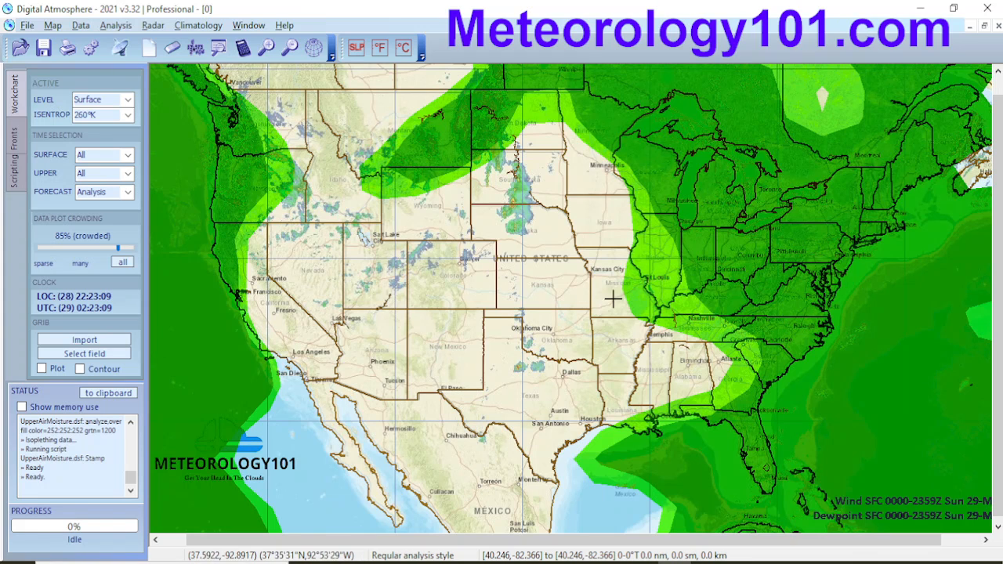
Clear the moisture analysis, extract the annual daily high temperature from the climatology database and view it as plots
{"action": "left_click", "coordinate": [169, 49]}
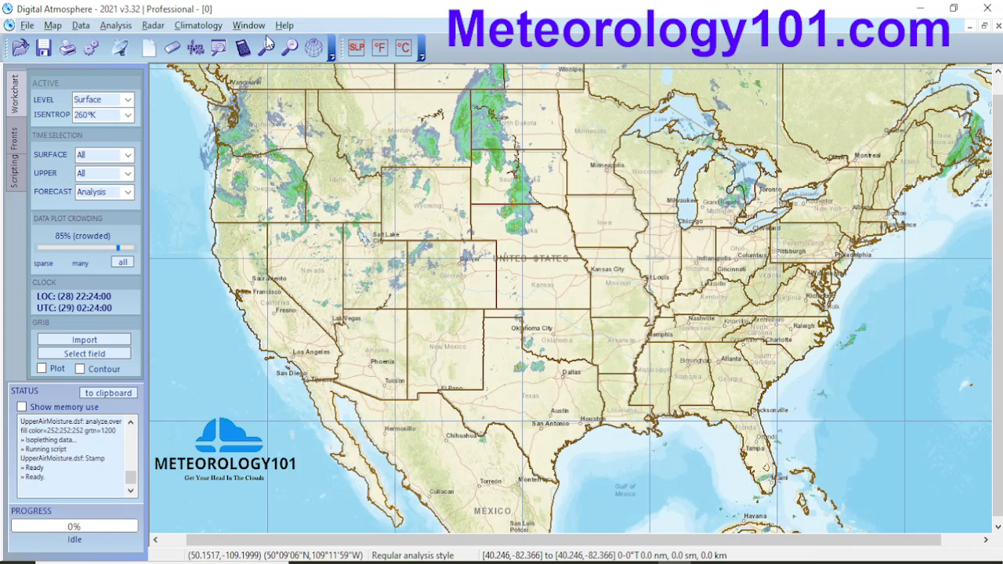
{"action": "left_click", "coordinate": [199, 25]}
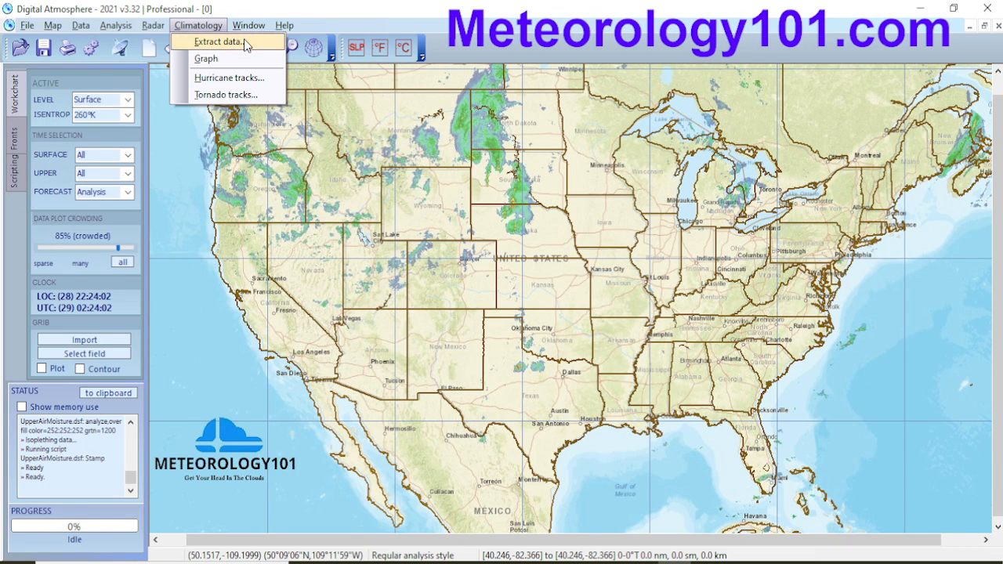
{"action": "left_click", "coordinate": [245, 43]}
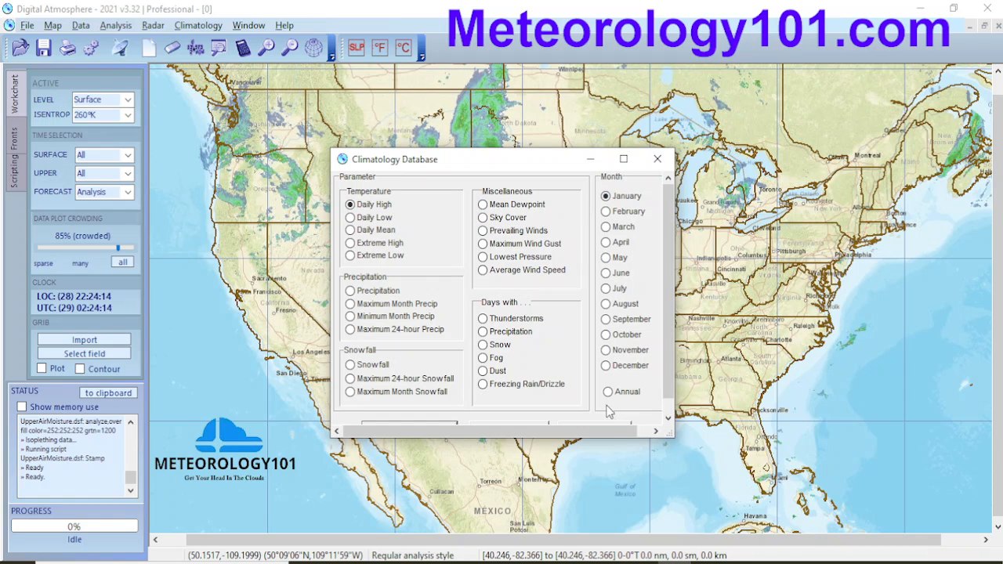
{"action": "scroll", "coordinate": [651, 385], "scroll_direction": "down", "scroll_amount": 1}
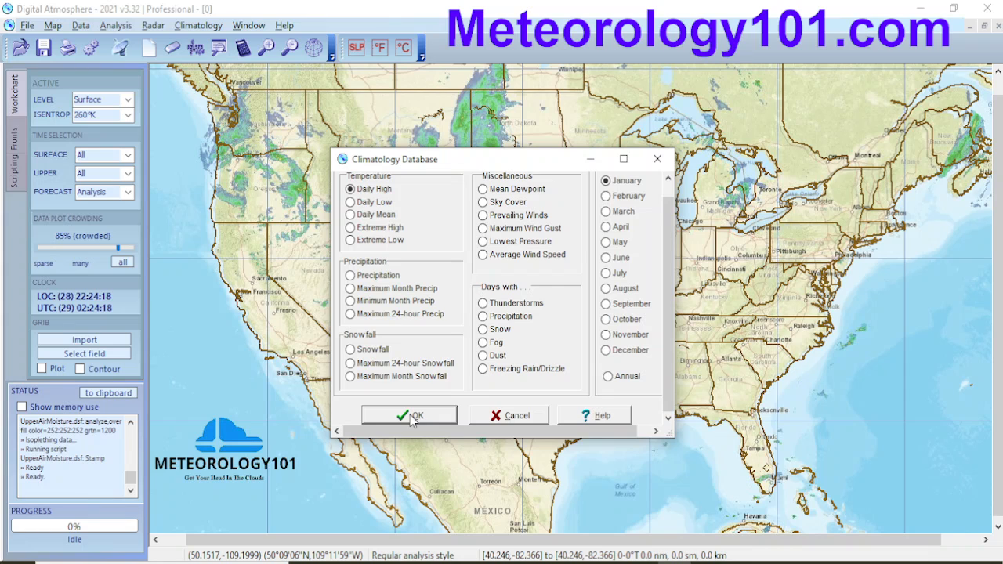
{"action": "left_click", "coordinate": [608, 380]}
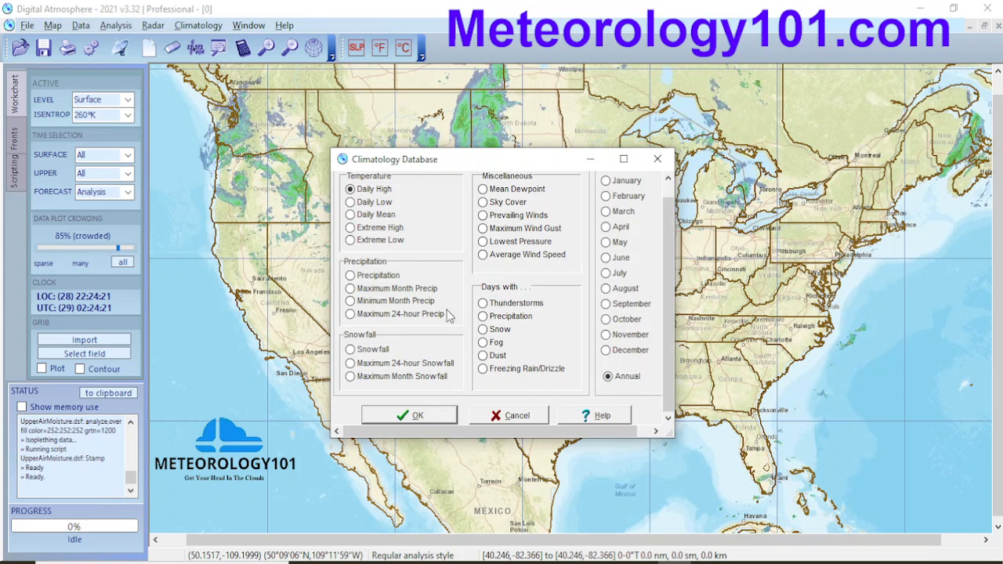
{"action": "left_click", "coordinate": [422, 416]}
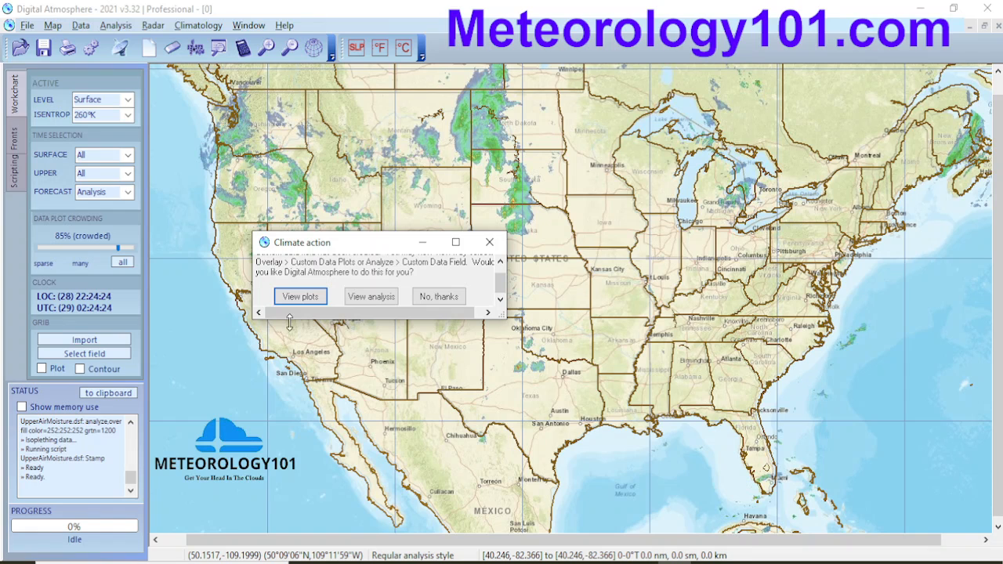
{"action": "left_click_drag", "start_coordinate": [502, 314], "coordinate": [522, 350]}
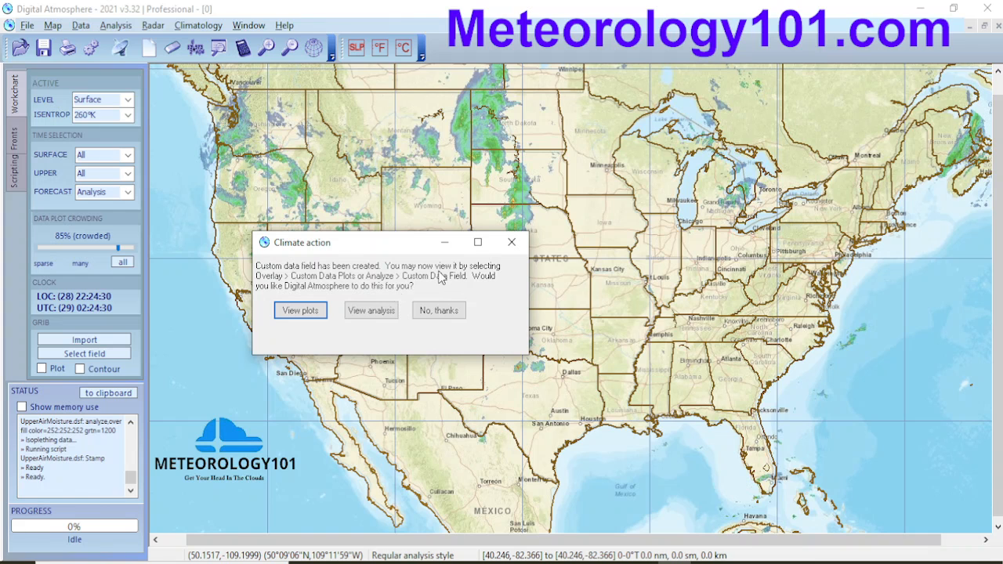
{"action": "left_click", "coordinate": [300, 312]}
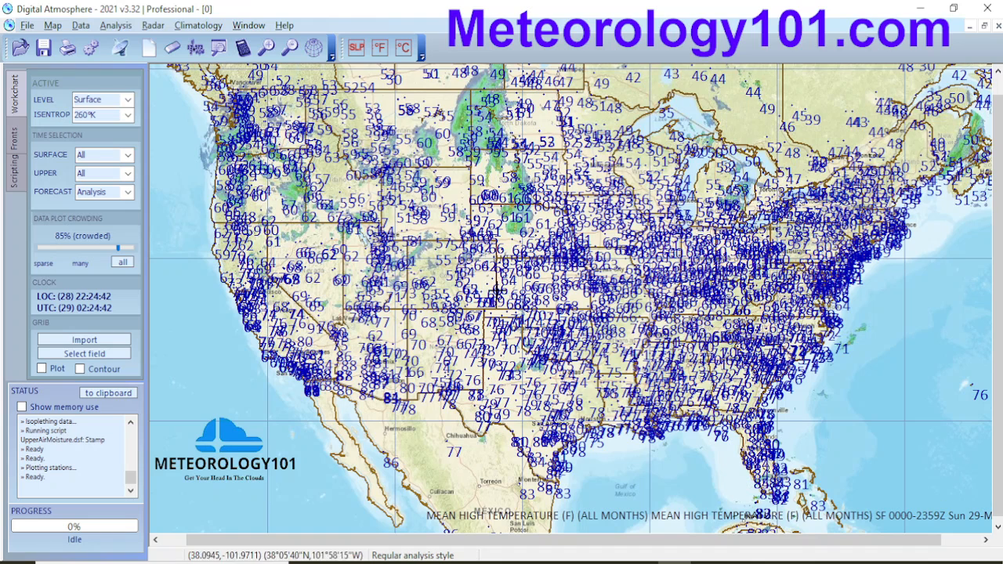
Clear the temperature plots, extract the May days with thunderstorms from the climatology database and view them as plots
{"action": "left_click", "coordinate": [172, 48]}
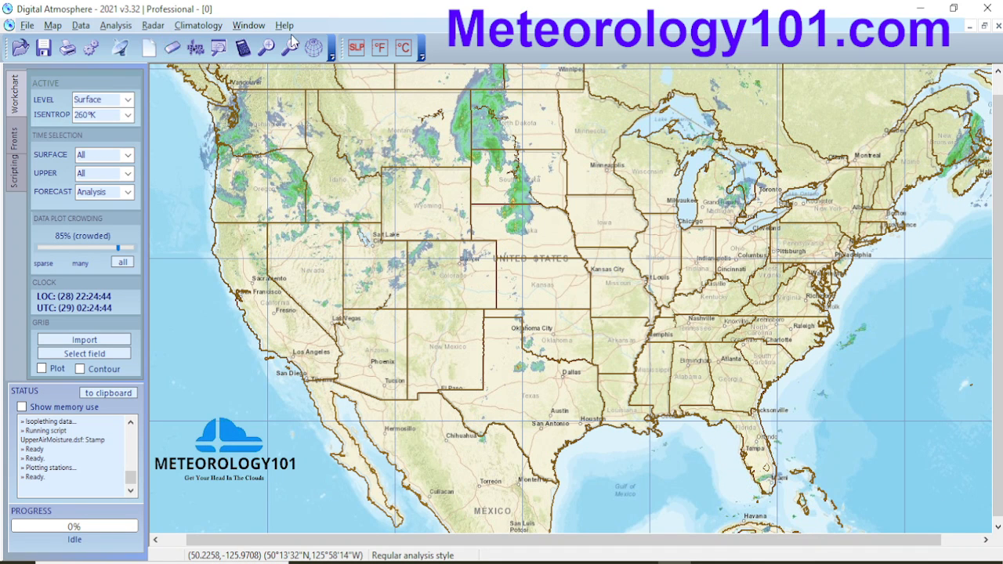
{"action": "left_click", "coordinate": [198, 25]}
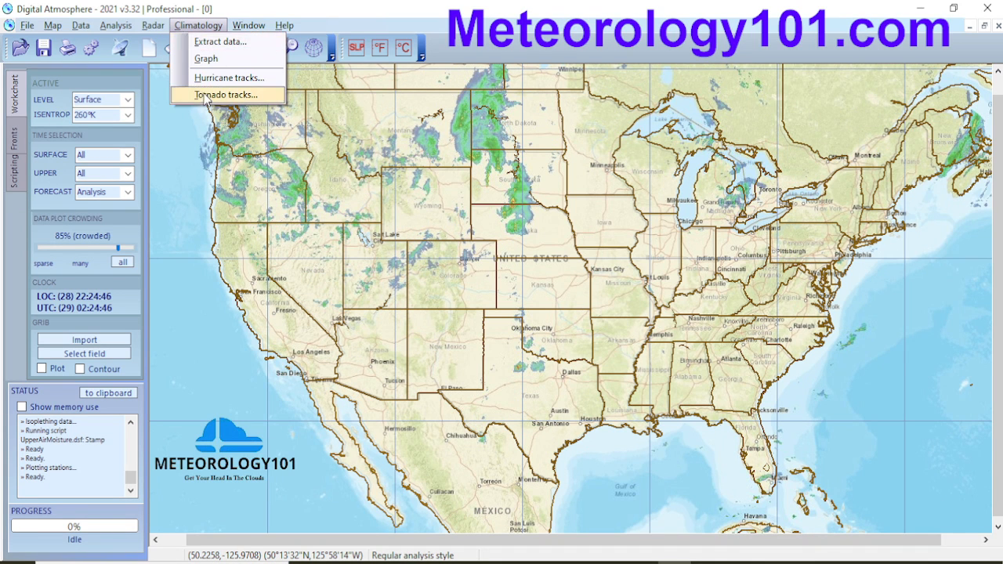
{"action": "left_click", "coordinate": [212, 43]}
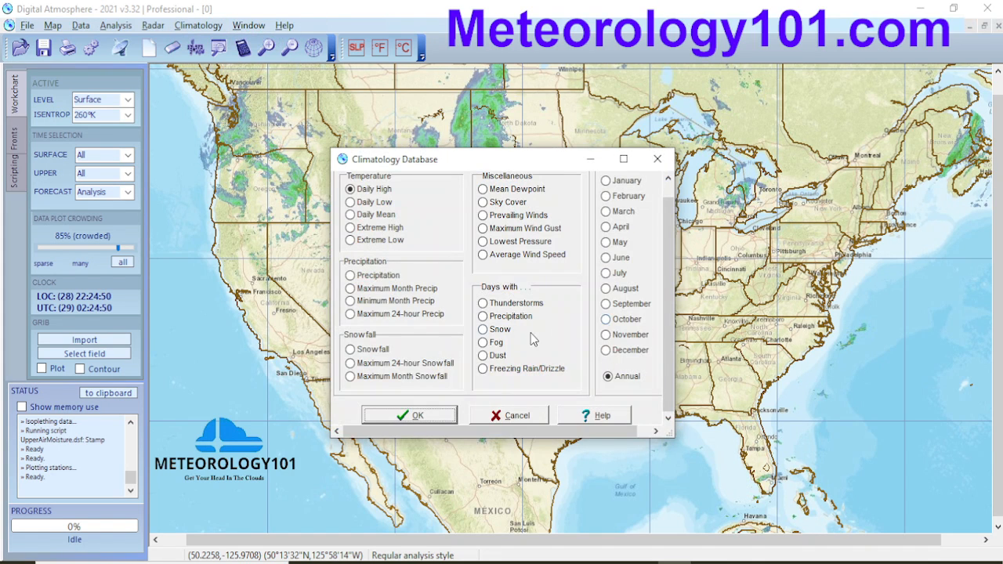
{"action": "left_click", "coordinate": [605, 274]}
{"action": "left_click", "coordinate": [606, 243]}
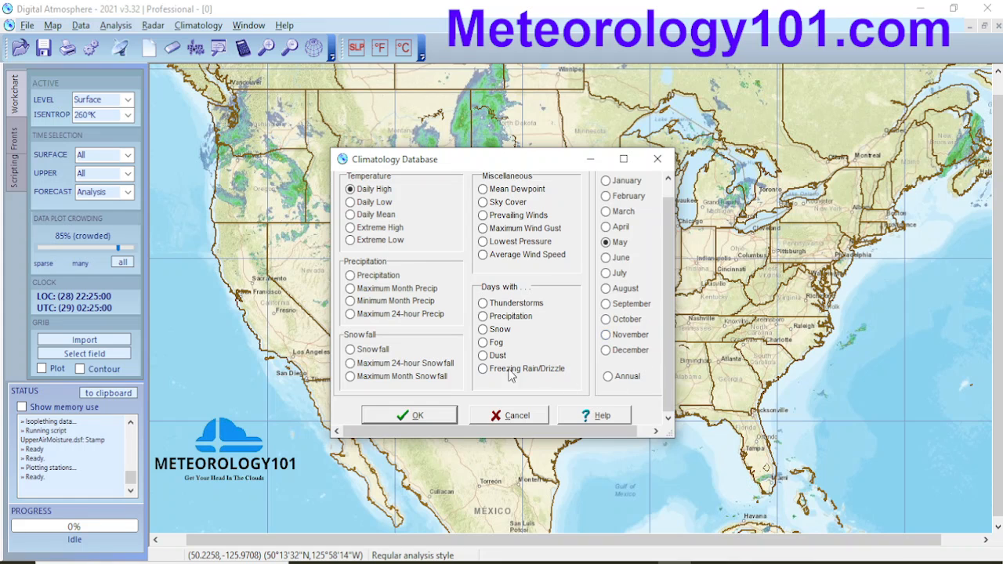
{"action": "left_click", "coordinate": [484, 304]}
{"action": "left_click", "coordinate": [414, 417]}
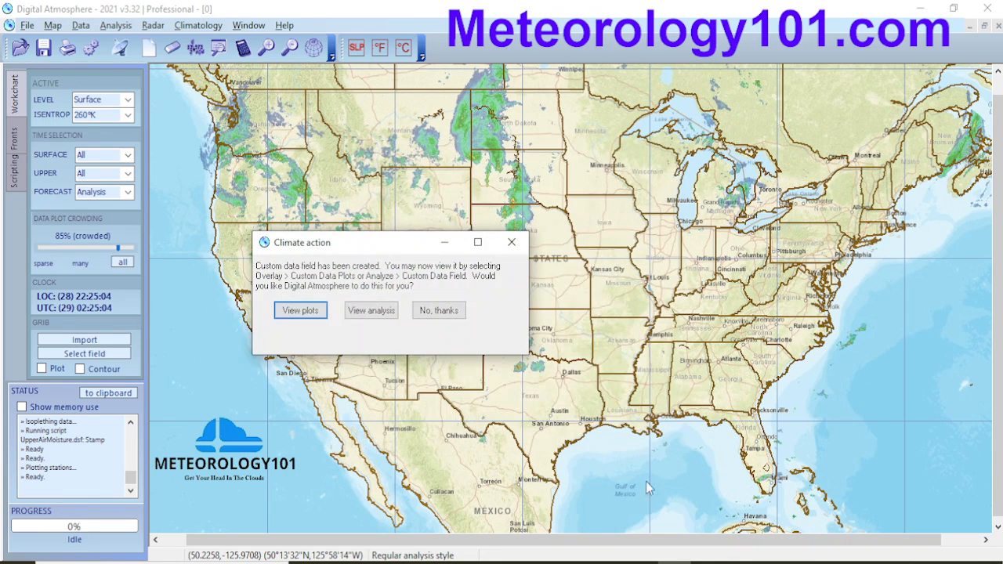
{"action": "left_click", "coordinate": [300, 310]}
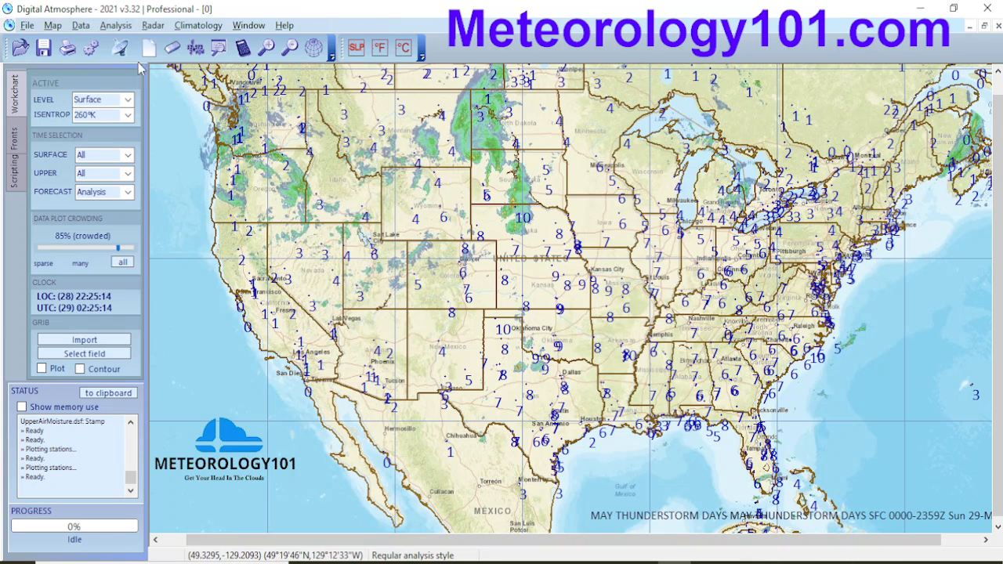
Clear the thunderstorm plots, then open the sounding display and enter kiln as the station code
{"action": "left_click", "coordinate": [173, 47]}
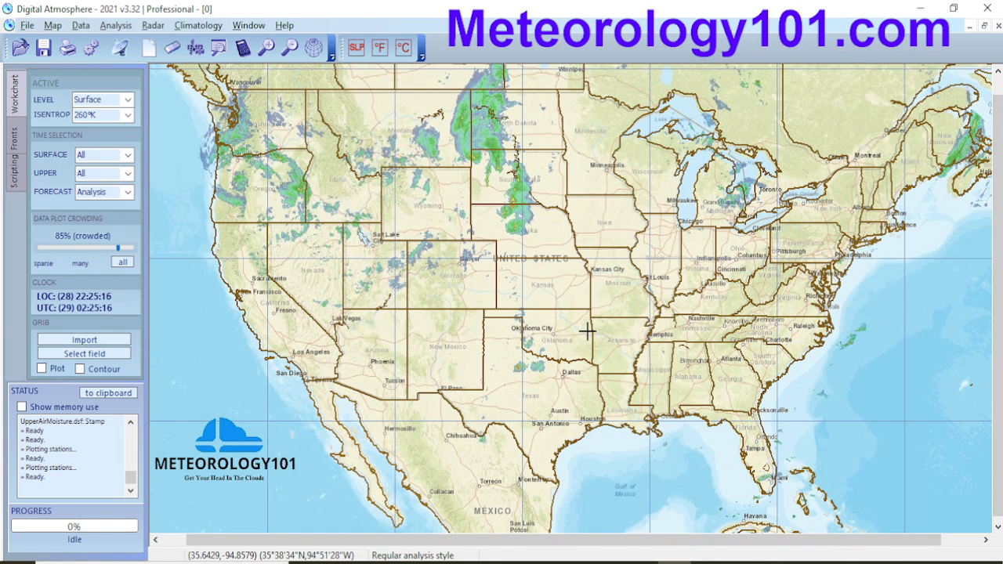
{"action": "left_click", "coordinate": [81, 25]}
{"action": "mouse_move", "coordinate": [105, 31]}
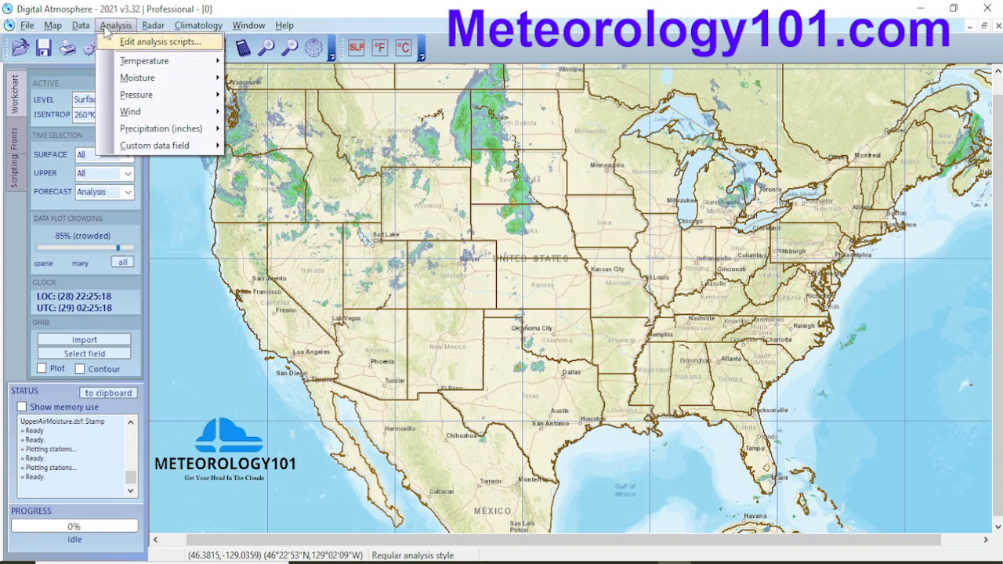
{"action": "mouse_move", "coordinate": [73, 32]}
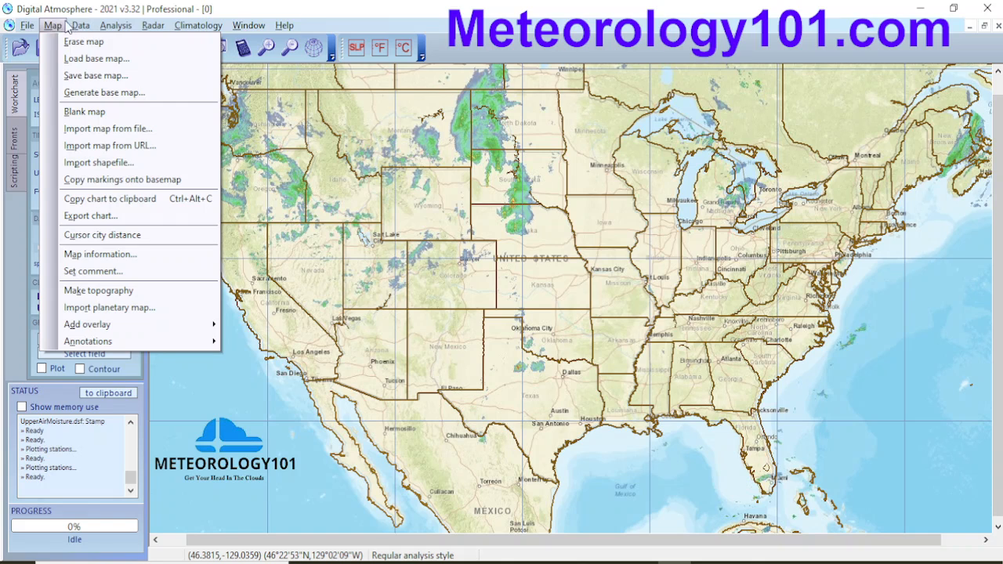
{"action": "mouse_move", "coordinate": [167, 214]}
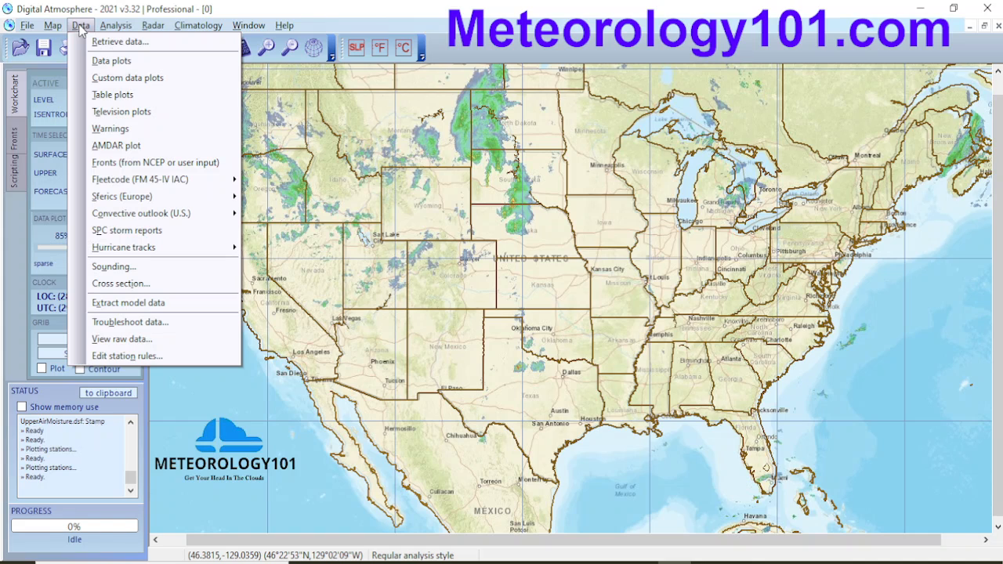
{"action": "left_click", "coordinate": [115, 267]}
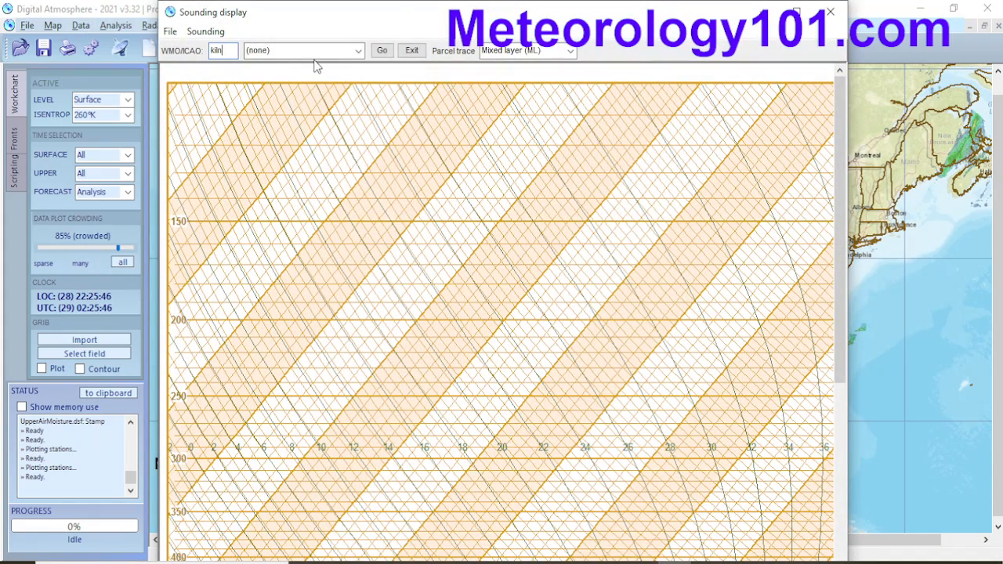
{"action": "key", "text": "Tab"}
Display the sounding for the USA OH Cincinnati/Wilmington station, then close the sounding display
{"action": "left_click", "coordinate": [358, 51]}
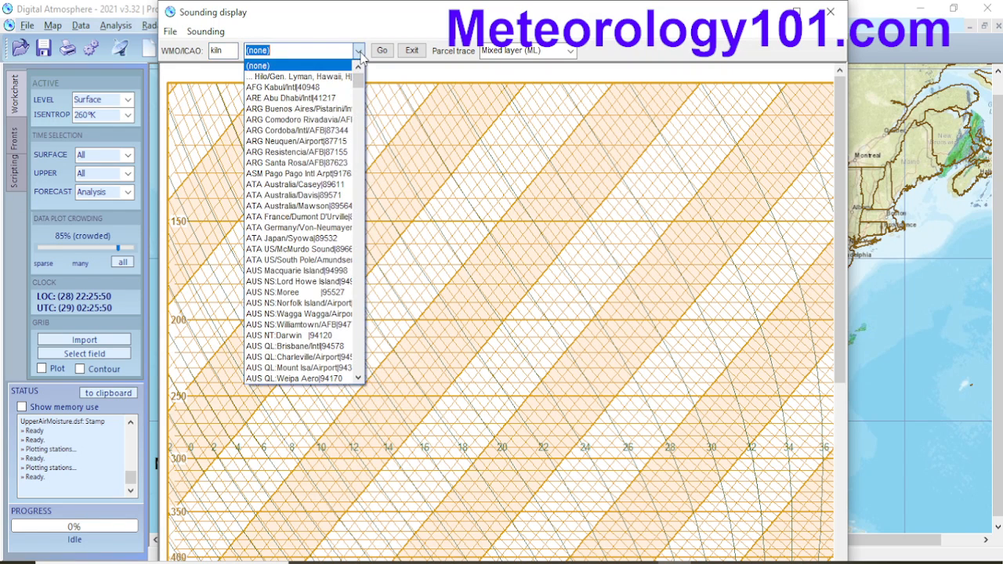
{"action": "scroll", "coordinate": [329, 259], "scroll_direction": "down", "scroll_amount": 20}
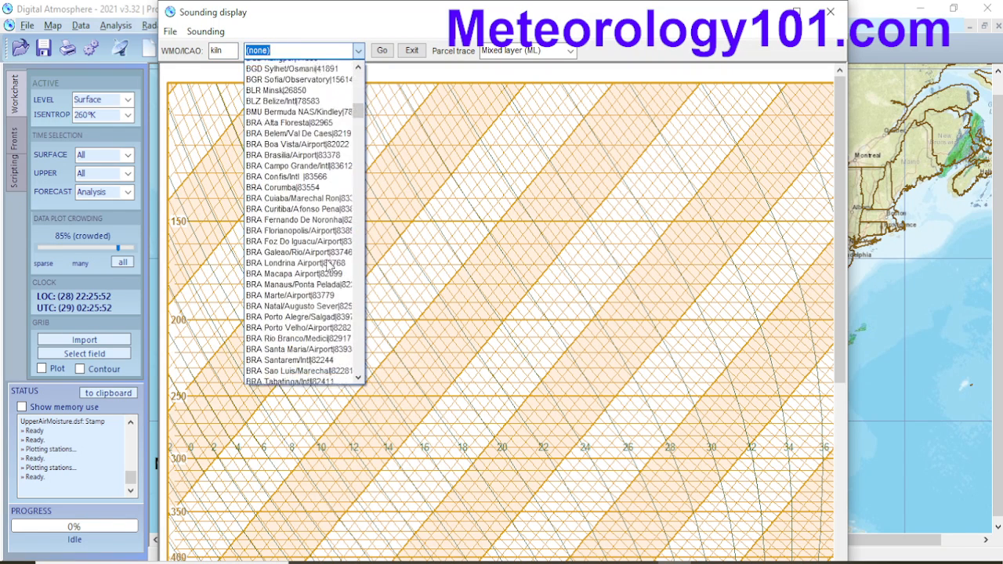
{"action": "scroll", "coordinate": [329, 266], "scroll_direction": "down", "scroll_amount": 20}
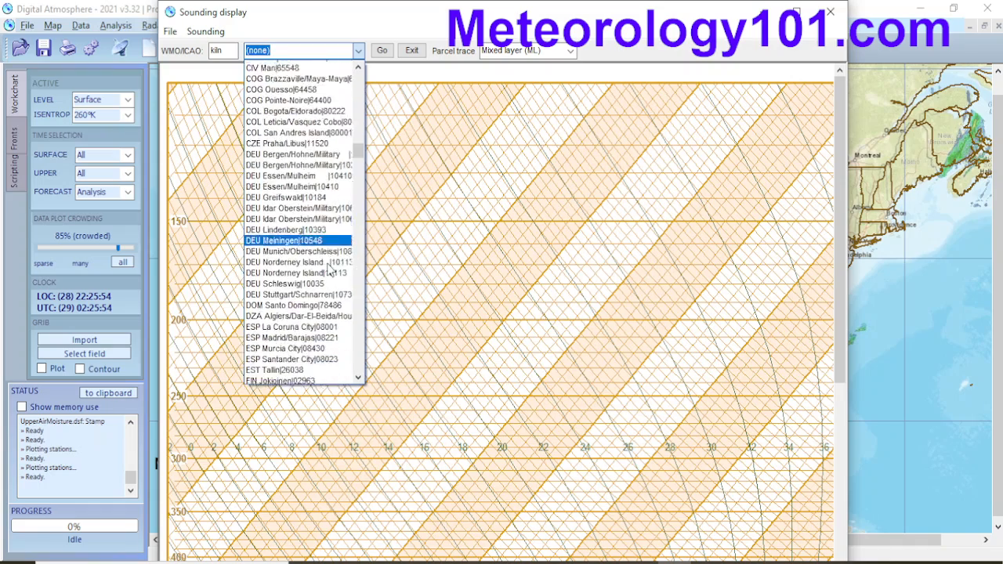
{"action": "left_click_drag", "start_coordinate": [358, 152], "coordinate": [384, 356]}
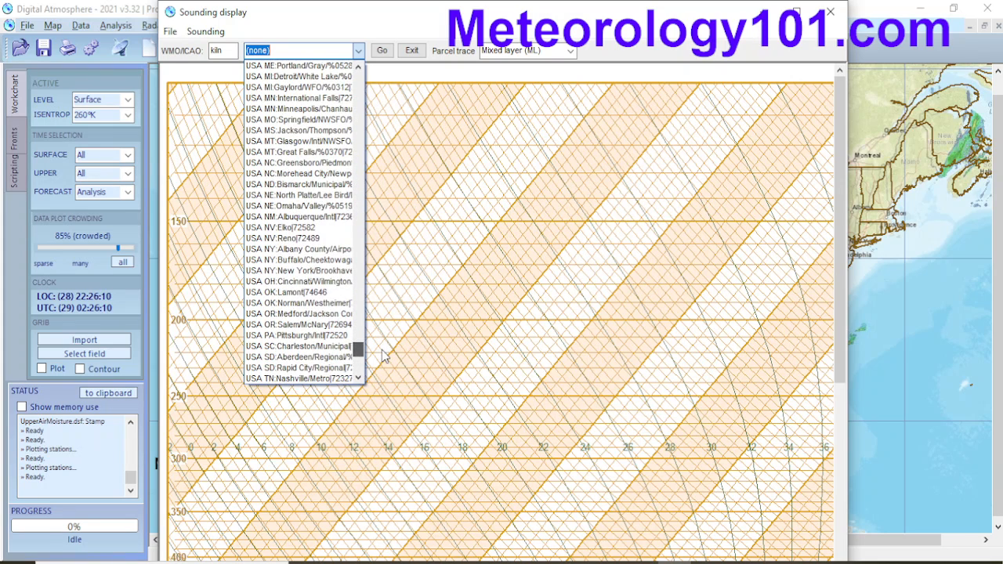
{"action": "left_click", "coordinate": [312, 281]}
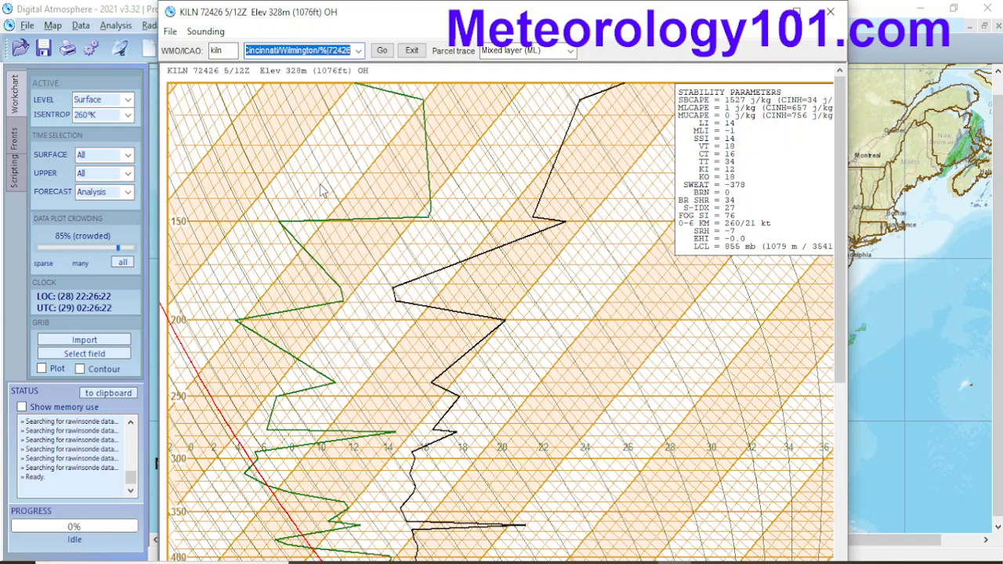
{"action": "left_click", "coordinate": [831, 12]}
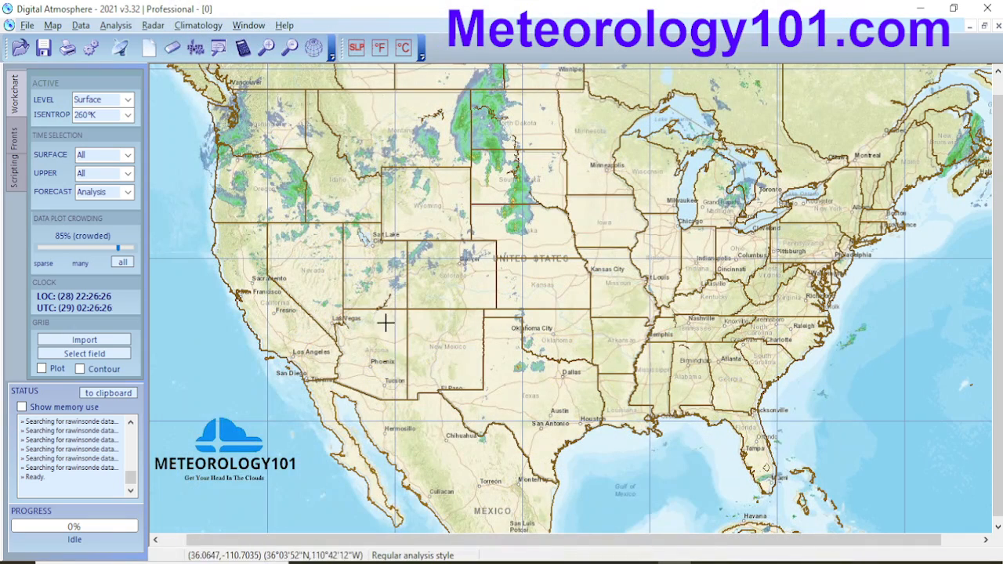
Extract the thunderstorm days for May from the climatology database again and plot them on the map
{"action": "left_click", "coordinate": [198, 25]}
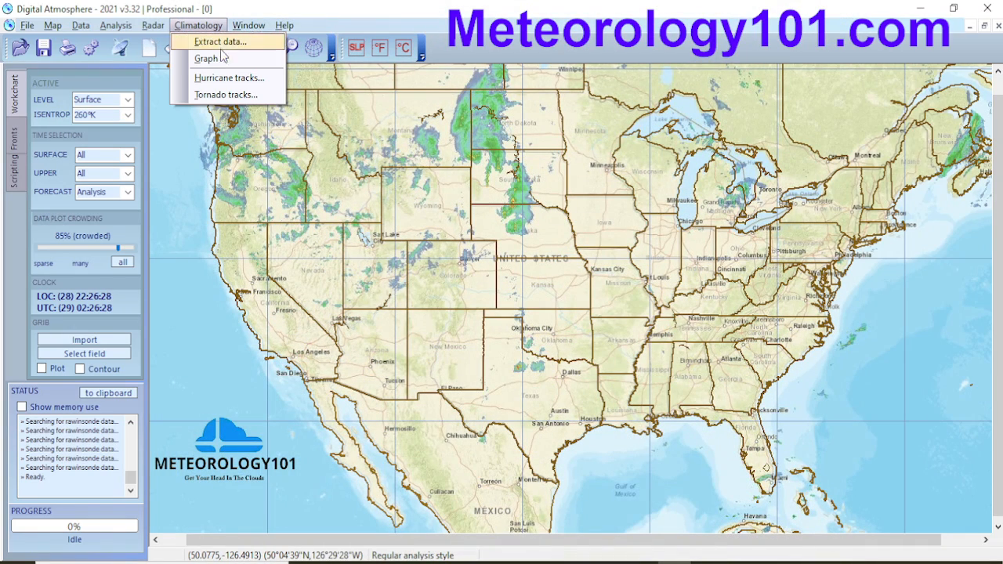
{"action": "left_click", "coordinate": [220, 41]}
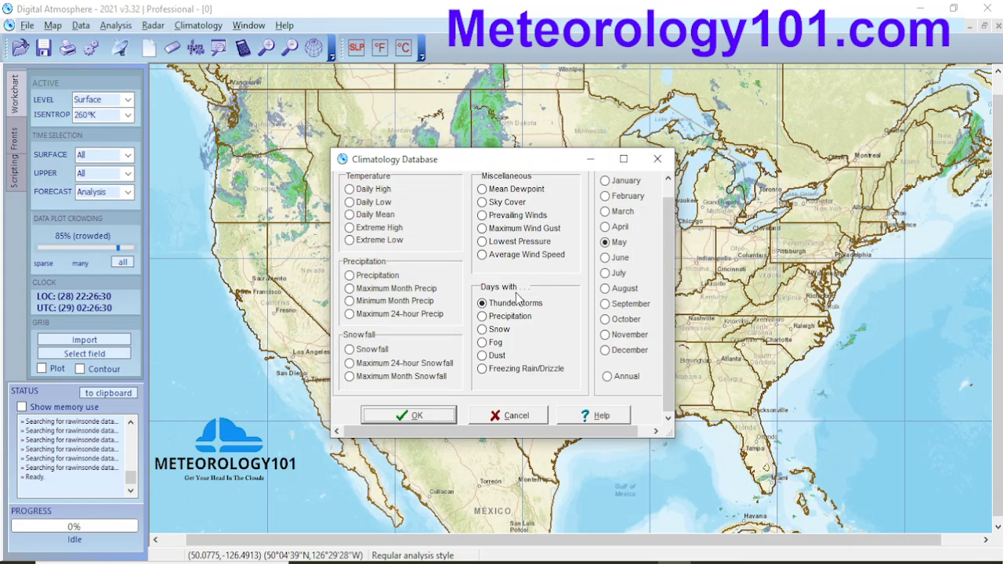
{"action": "left_click", "coordinate": [350, 349]}
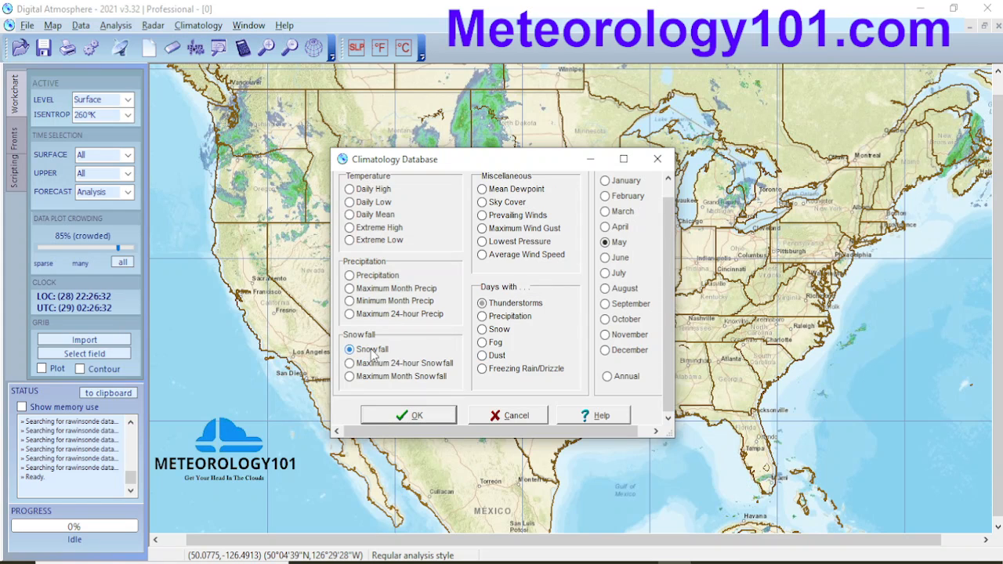
{"action": "left_click", "coordinate": [492, 317]}
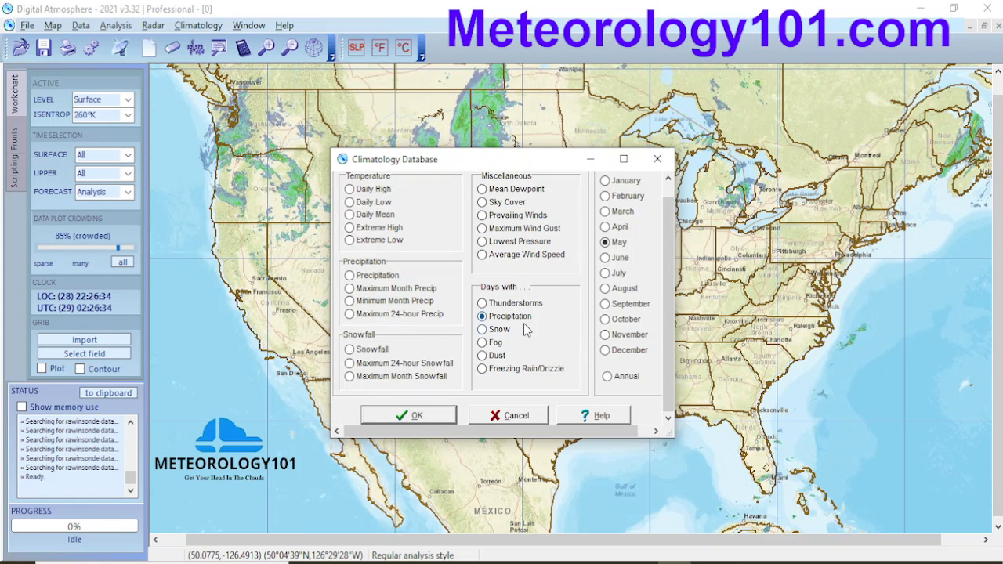
{"action": "left_click", "coordinate": [484, 305]}
{"action": "left_click", "coordinate": [439, 419]}
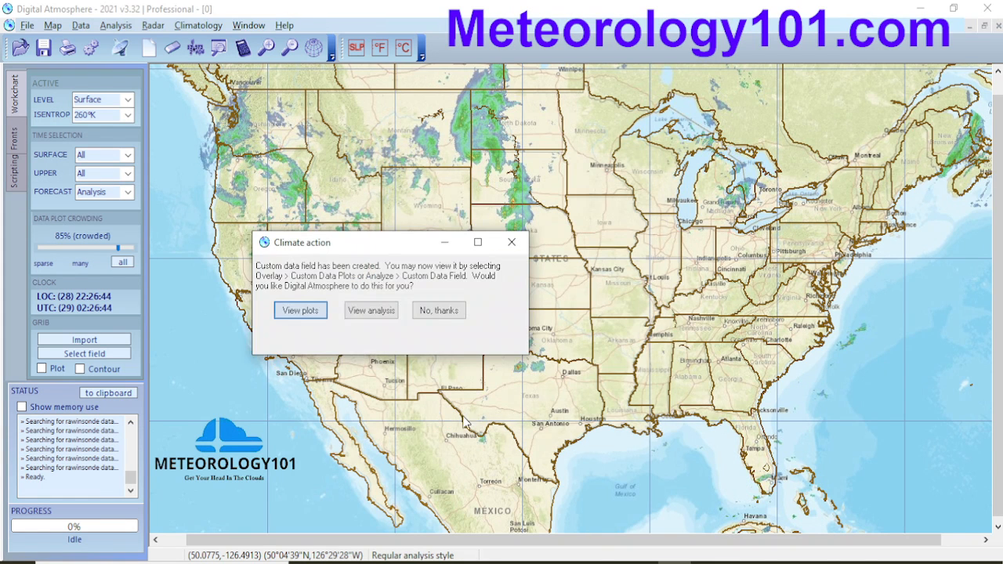
{"action": "left_click", "coordinate": [299, 311]}
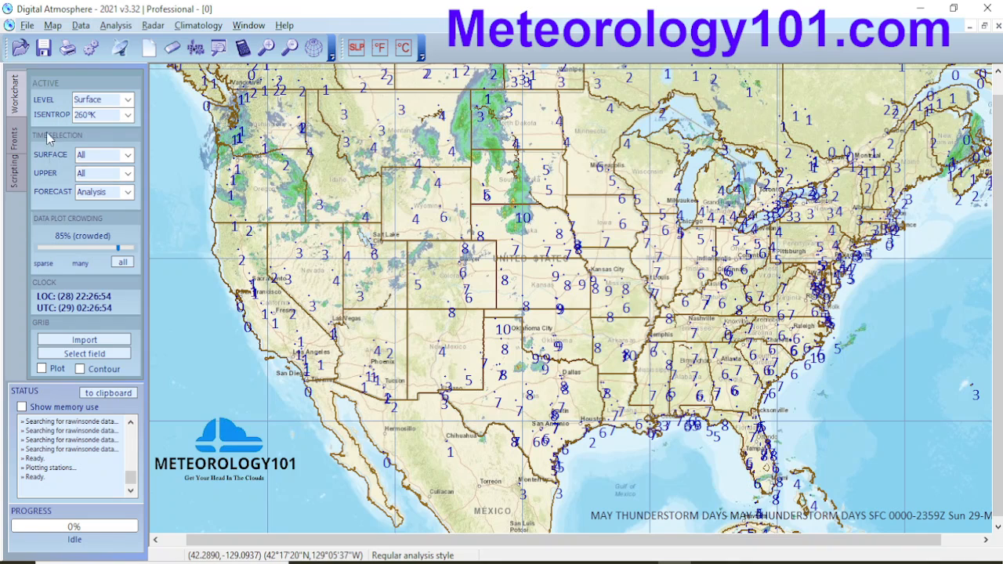
{"action": "left_click", "coordinate": [50, 25]}
{"action": "mouse_move", "coordinate": [28, 25]}
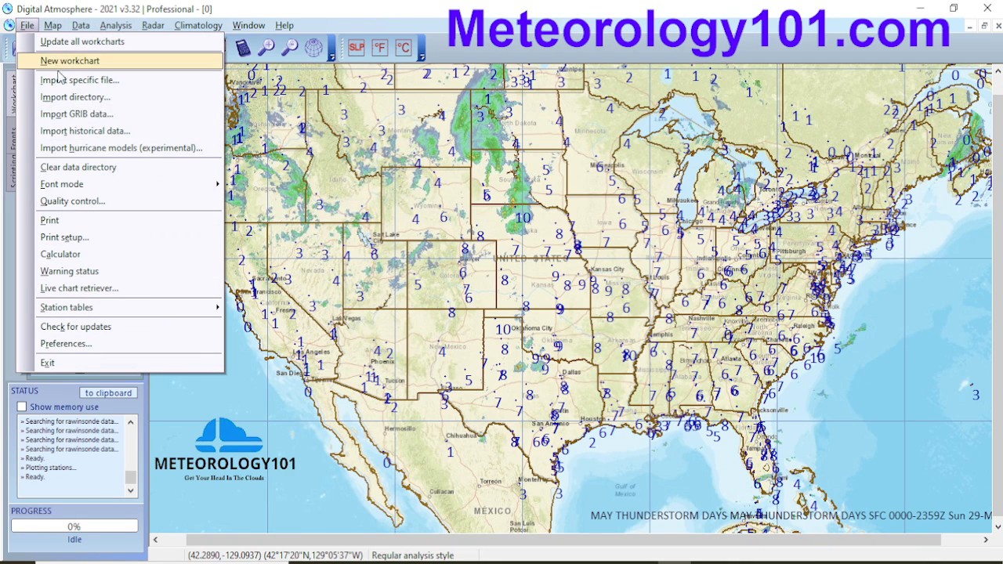
{"action": "left_click", "coordinate": [29, 27]}
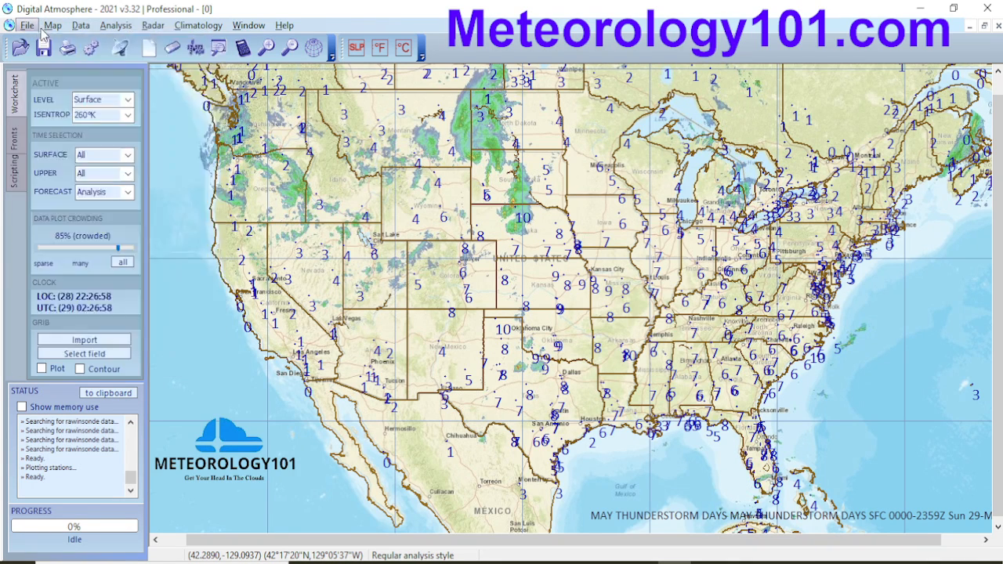
{"action": "left_click", "coordinate": [30, 26]}
{"action": "mouse_move", "coordinate": [53, 29]}
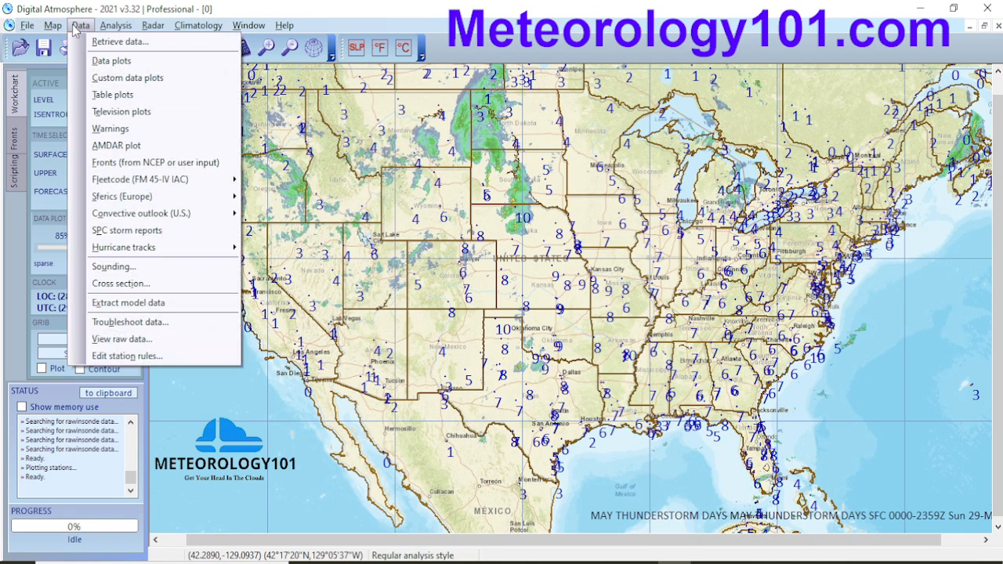
{"action": "left_click", "coordinate": [76, 30]}
{"action": "left_click", "coordinate": [30, 27]}
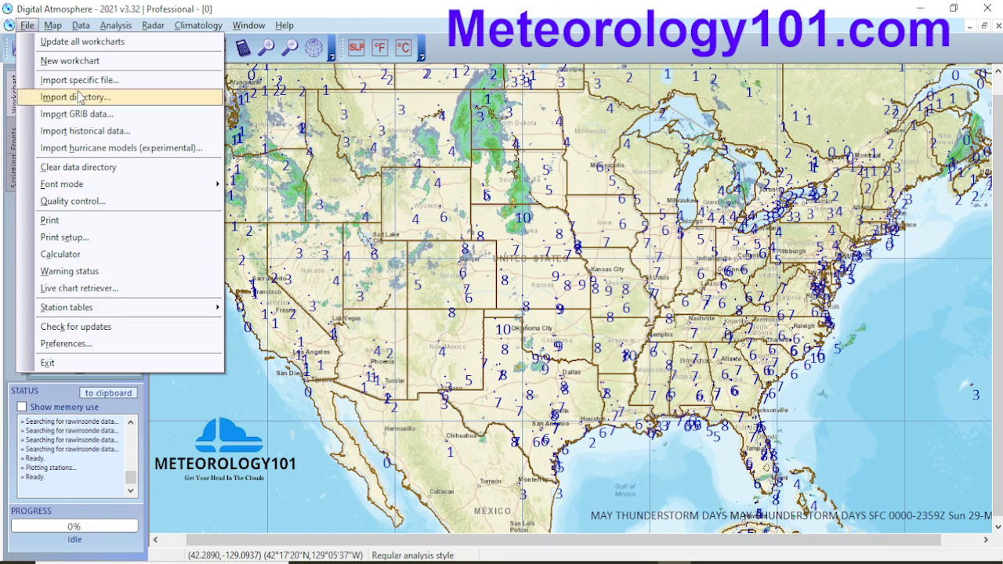
{"action": "left_click", "coordinate": [81, 131]}
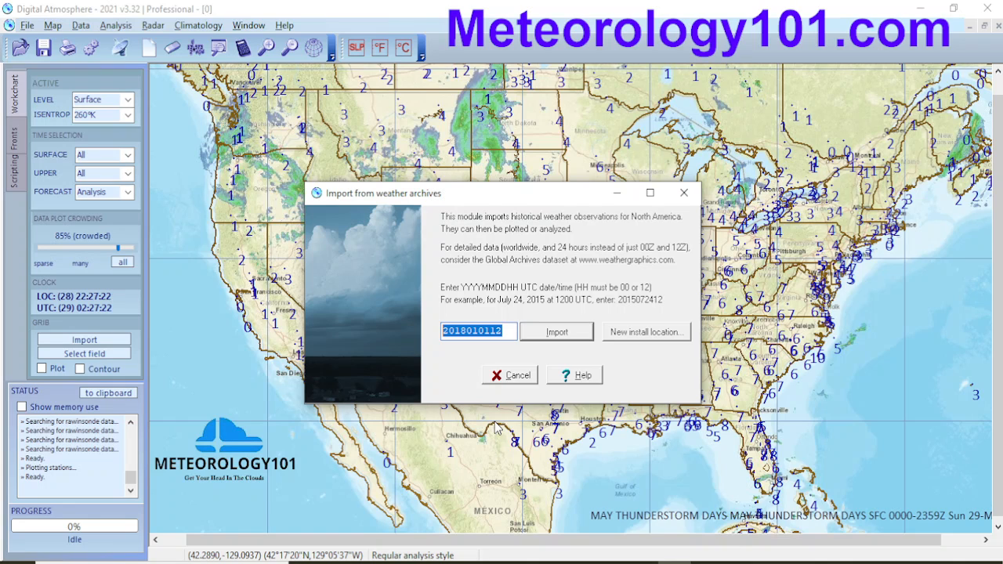
{"action": "type", "text": "1993051412"}
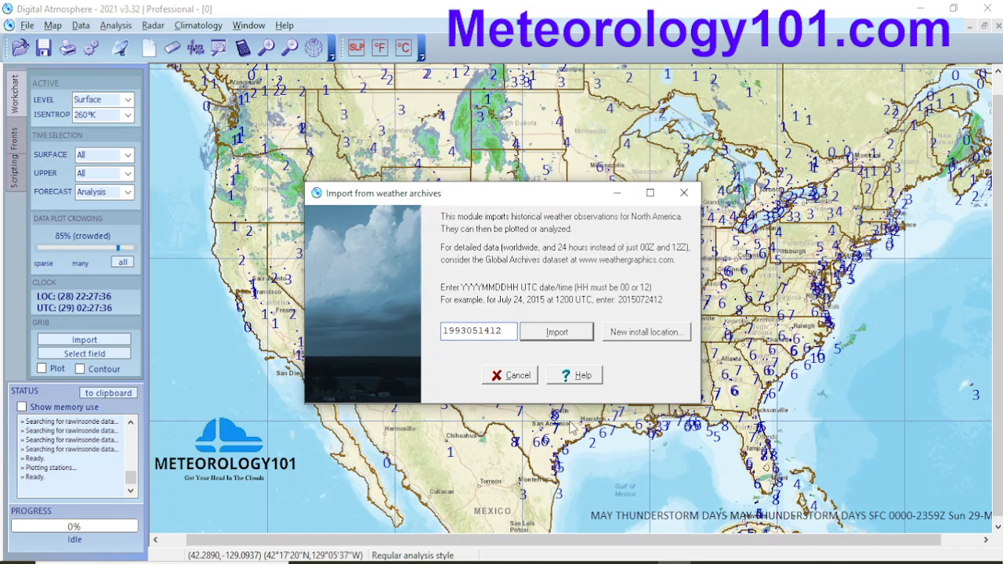
{"action": "left_click", "coordinate": [561, 337]}
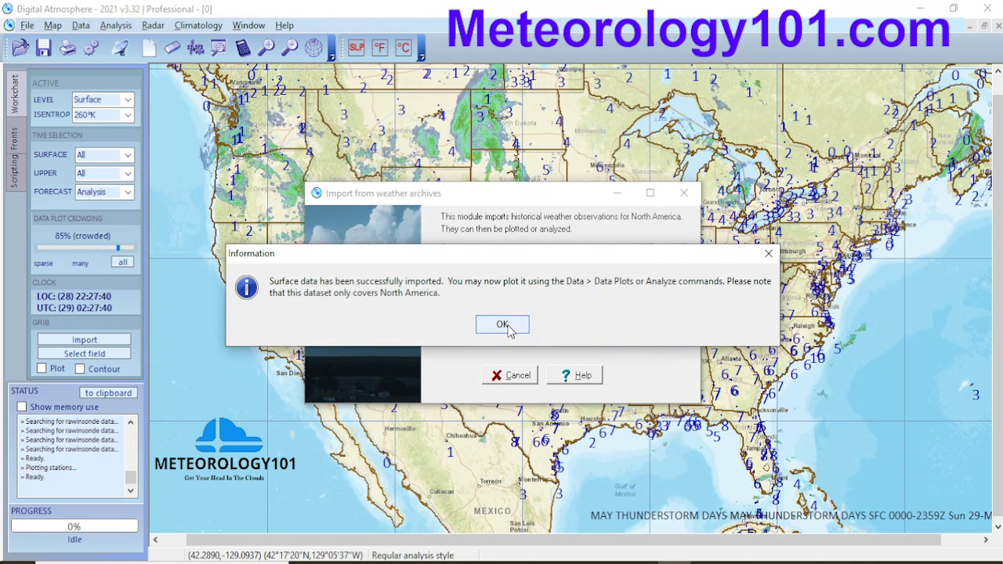
{"action": "left_click", "coordinate": [506, 326]}
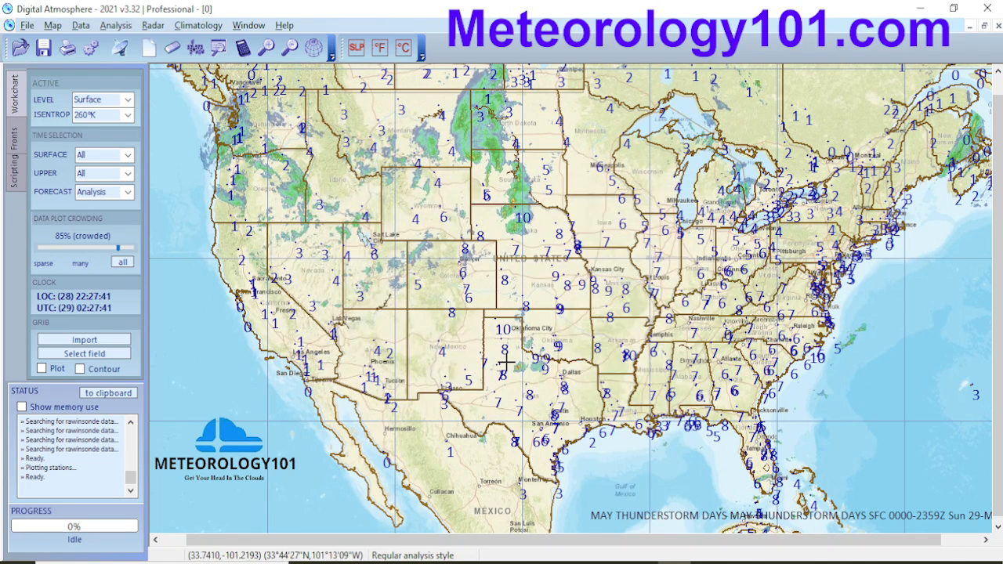
Replace the thunderstorm plots with the archived sea level pressure, Celsius temperature contours and station plots, then clear the map
{"action": "left_click", "coordinate": [173, 51]}
{"action": "left_click", "coordinate": [377, 52]}
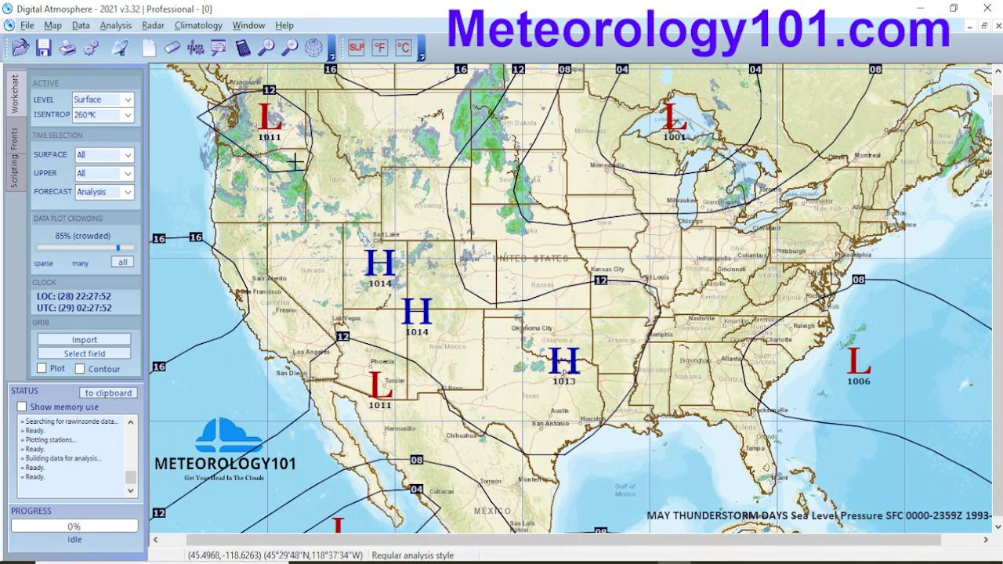
{"action": "left_click", "coordinate": [403, 47]}
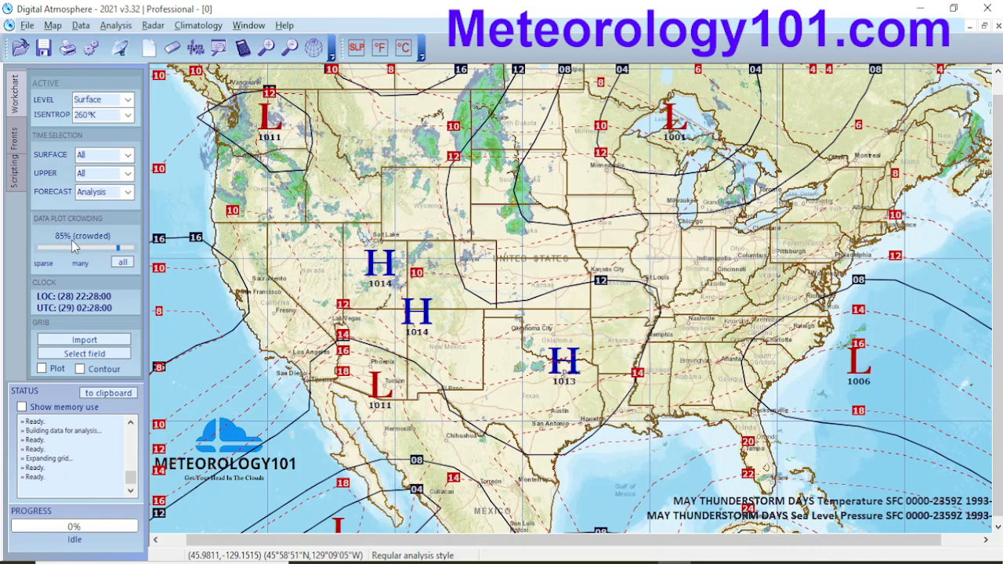
{"action": "left_click", "coordinate": [196, 48]}
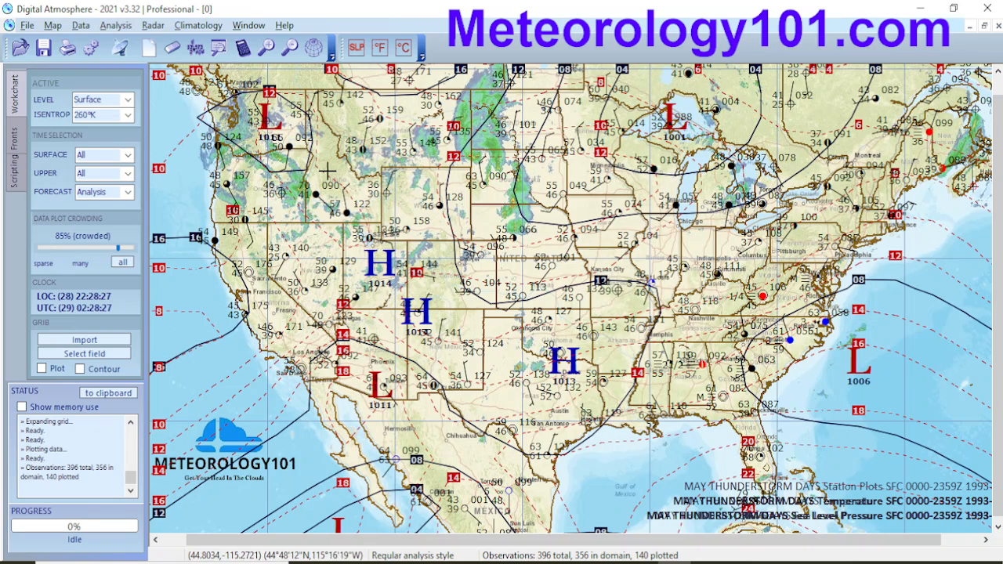
{"action": "left_click", "coordinate": [173, 48]}
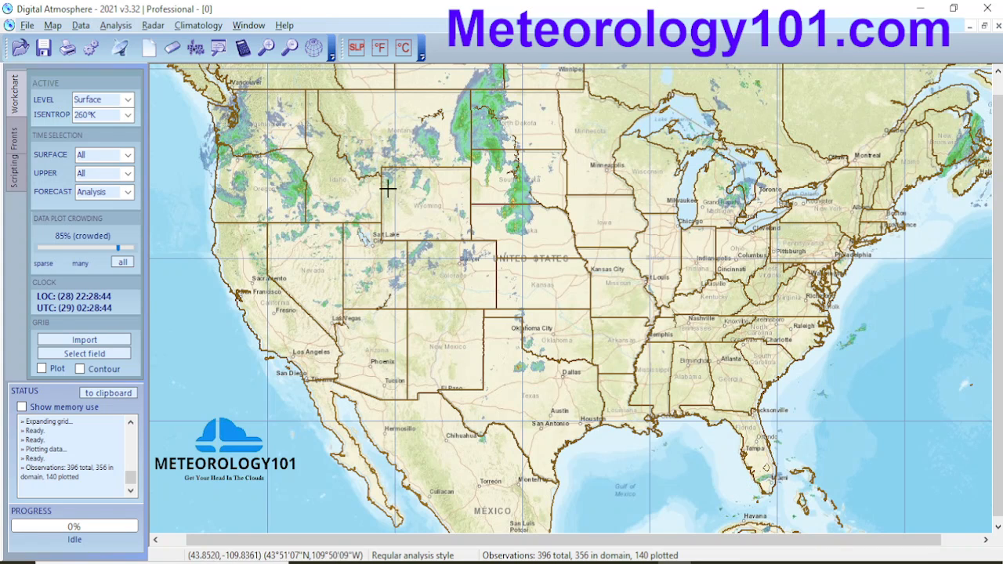
Recenter the map on southern Nebraska, regenerating it as a plain base map with the contiguous United States in view
{"action": "right_click", "coordinate": [532, 244]}
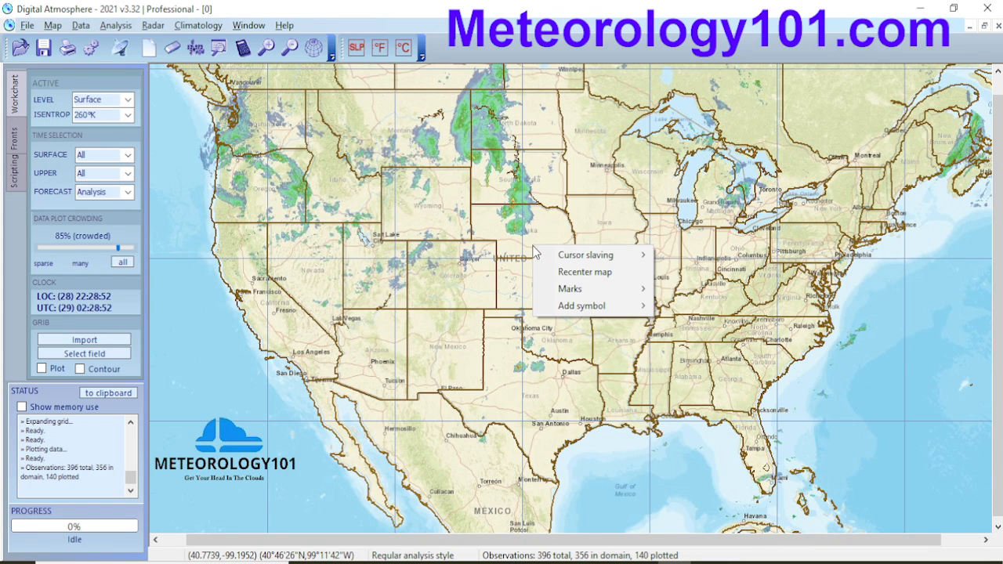
{"action": "left_click", "coordinate": [573, 276]}
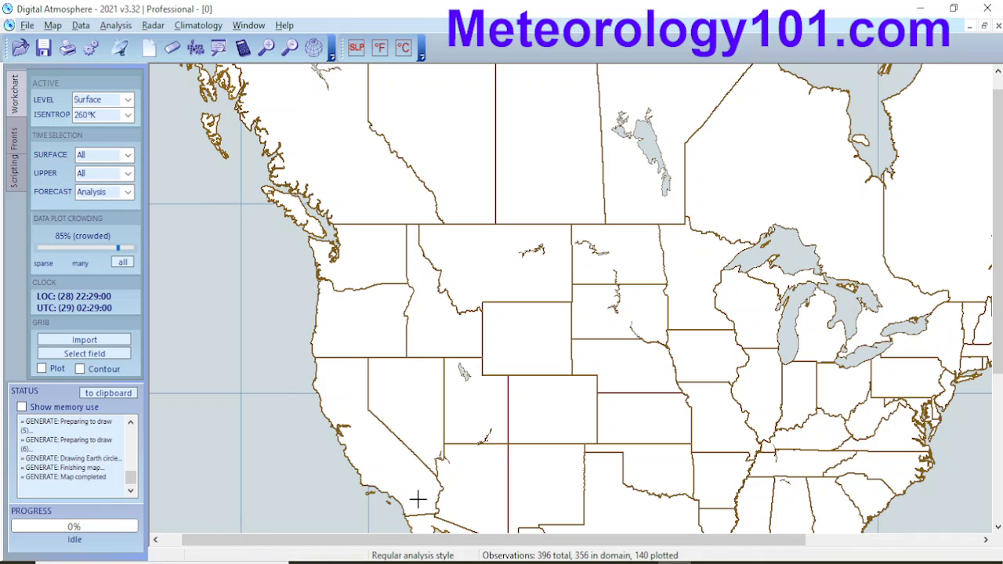
{"action": "left_click_drag", "start_coordinate": [455, 540], "coordinate": [575, 542]}
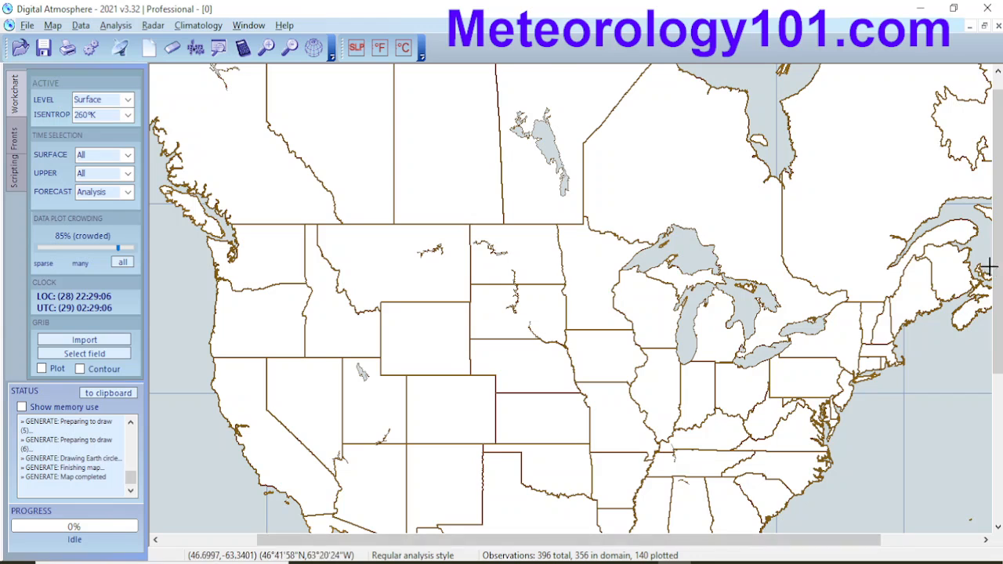
{"action": "left_click_drag", "start_coordinate": [1001, 323], "coordinate": [999, 302]}
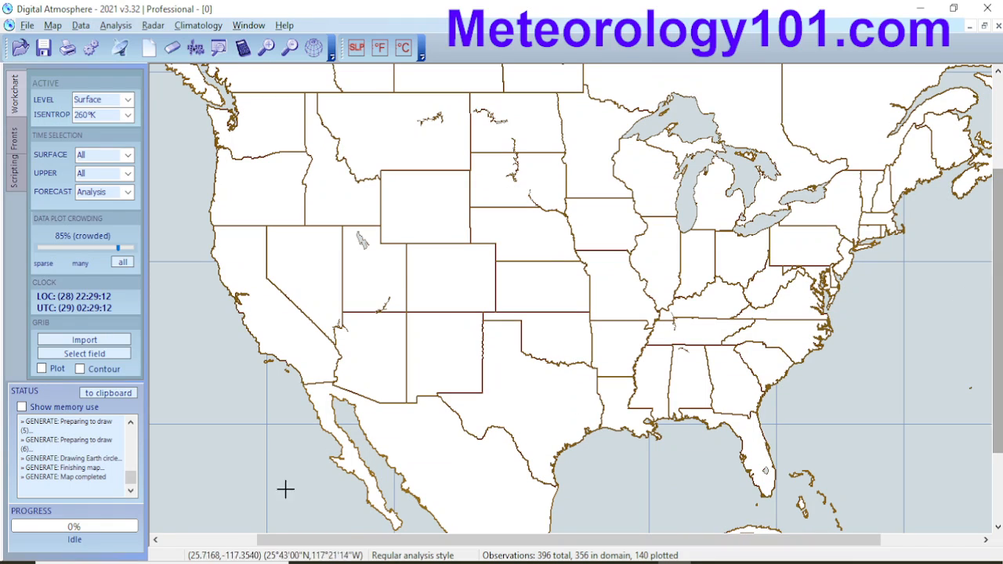
Add the Meteorology101Logo4 symbol in the Pacific west of Baja California and copy the markings onto the base map
{"action": "right_click", "coordinate": [239, 458]}
{"action": "mouse_move", "coordinate": [274, 517]}
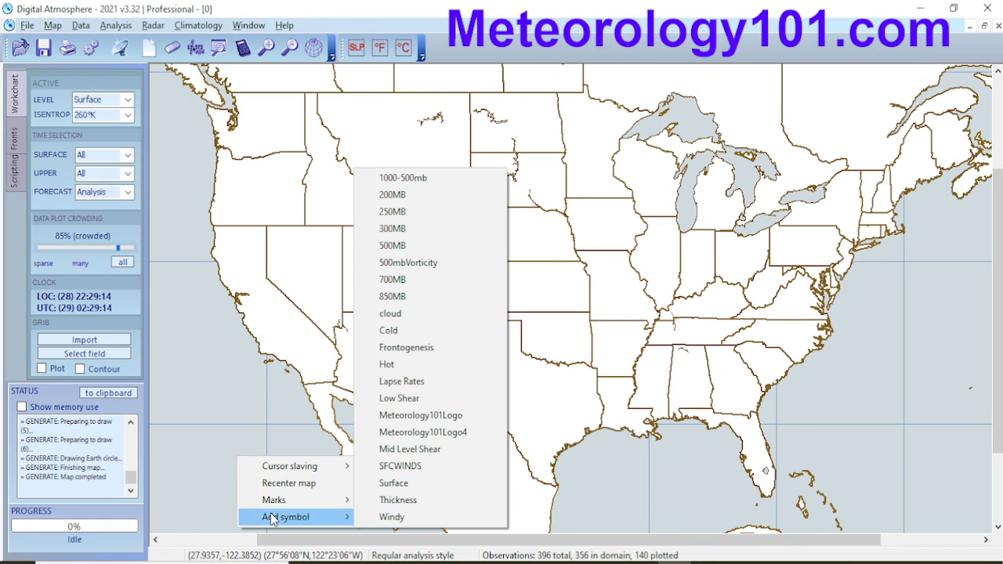
{"action": "left_click", "coordinate": [423, 432]}
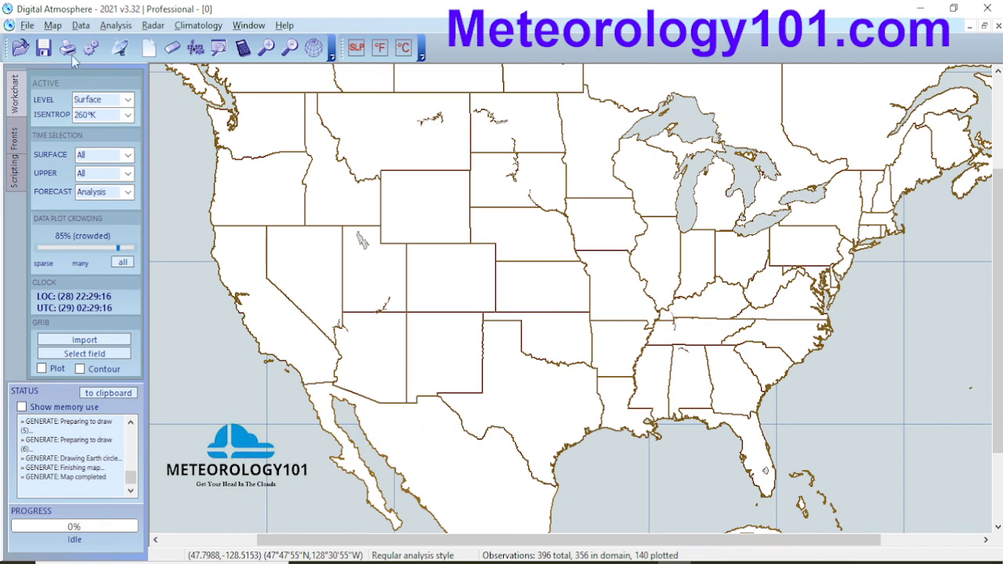
{"action": "left_click", "coordinate": [52, 25]}
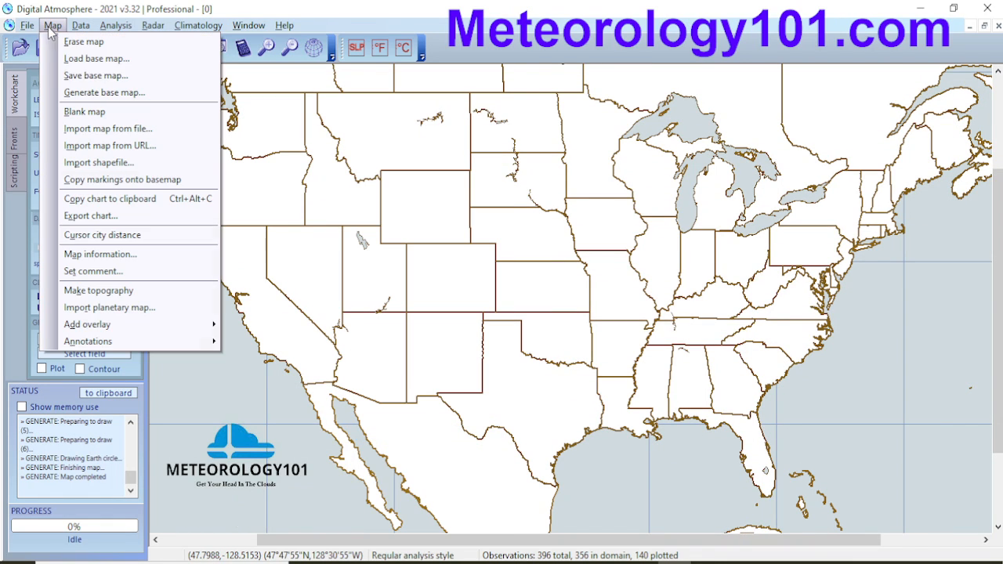
{"action": "left_click", "coordinate": [102, 181]}
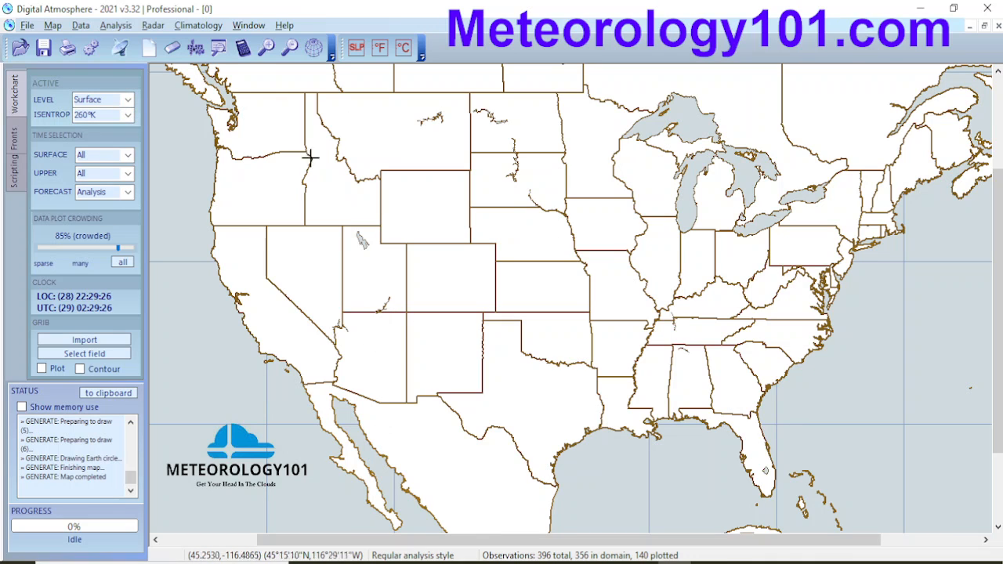
Open the data retrieval window to view its weather data sources, then close it without retrieving anything
{"action": "left_click", "coordinate": [120, 48]}
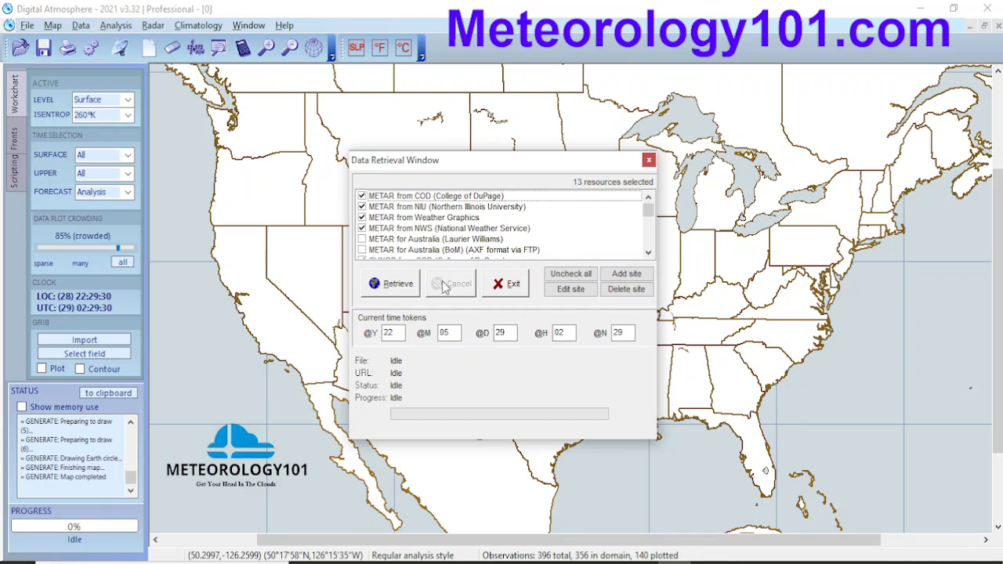
{"action": "left_click", "coordinate": [649, 161]}
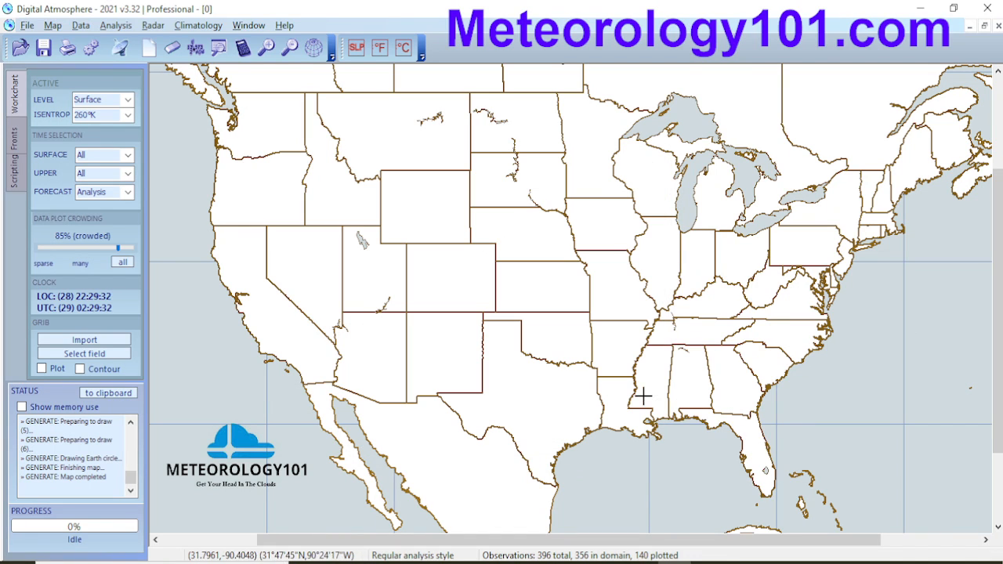